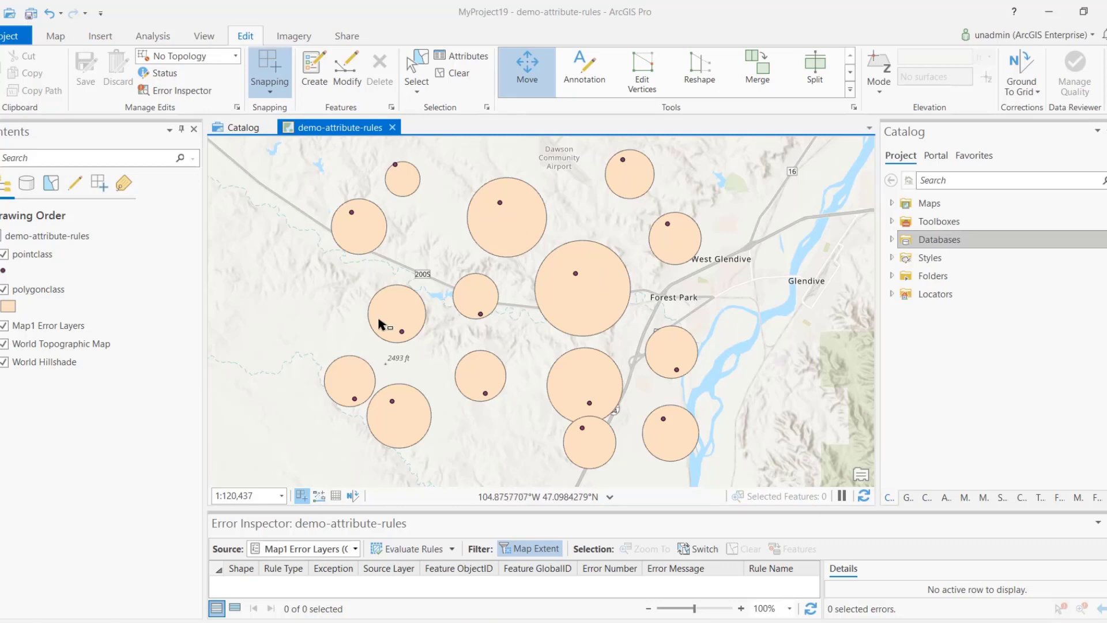
Select the pointclass layer and start Evaluate Rules for the Map1 error layers
click(133, 254)
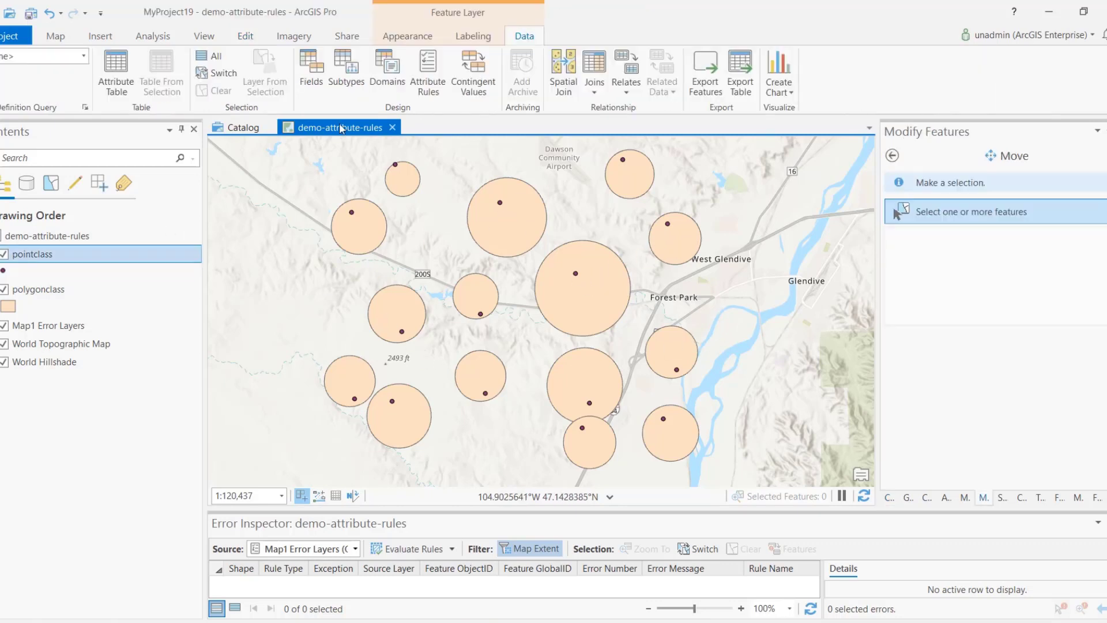
click(419, 553)
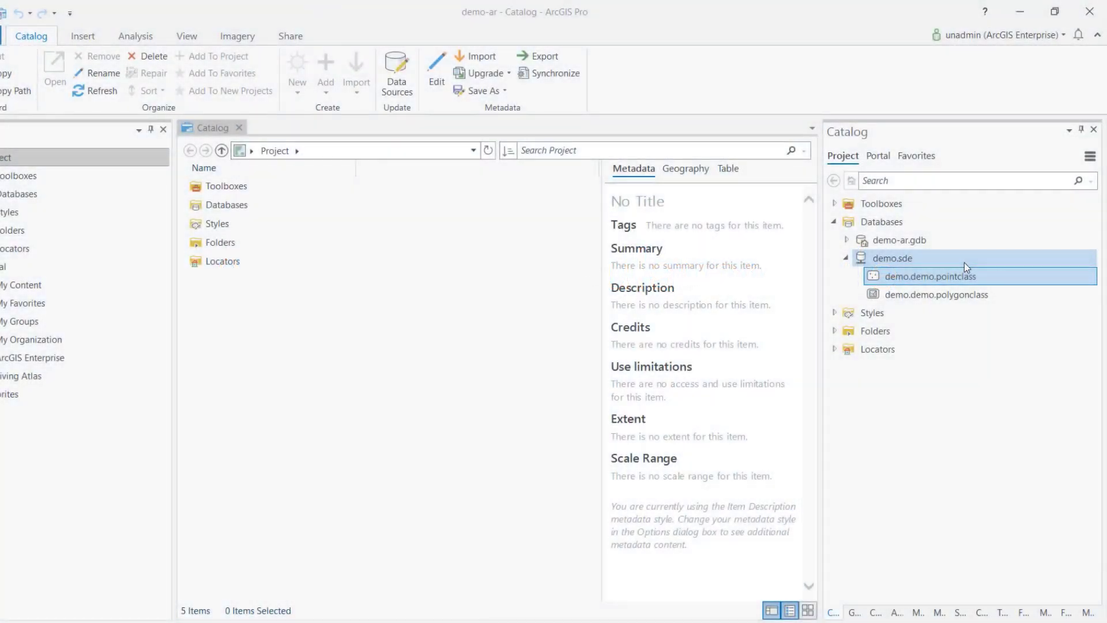
Add global IDs to the demo.demo.pointclass and demo.demo.polygonclass feature classes in demo.sde
mouse_move(977, 284)
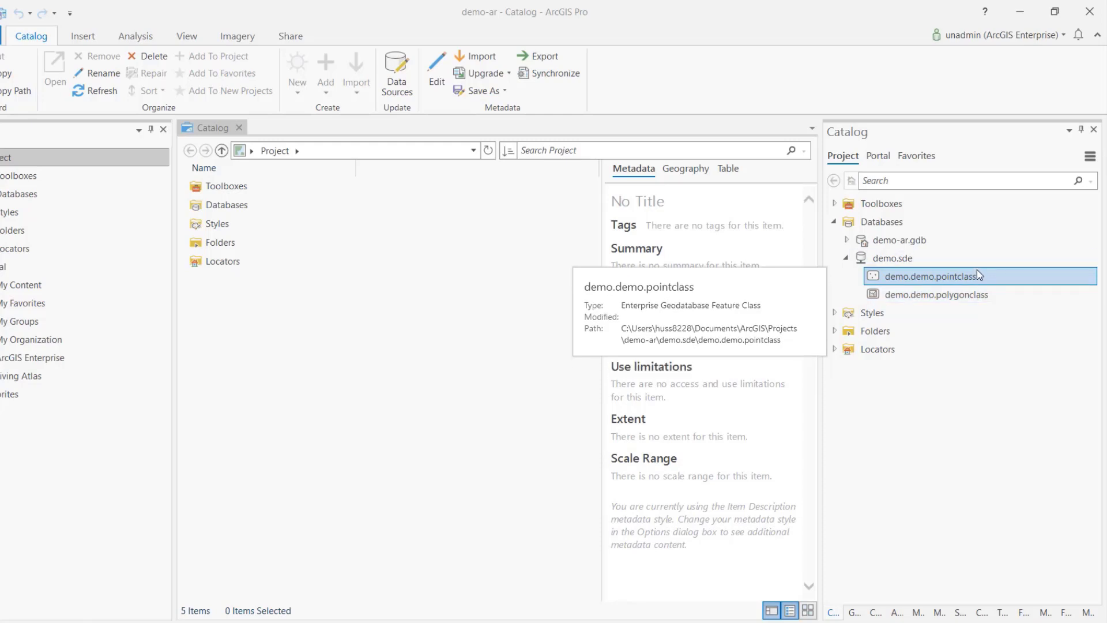
right_click(971, 276)
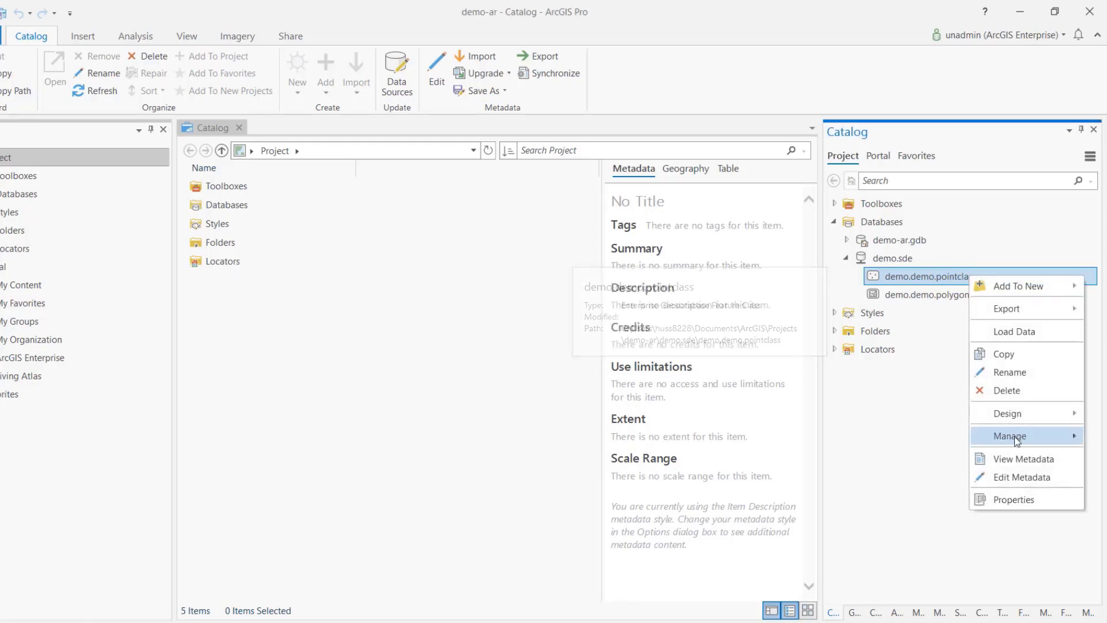
mouse_move(1017, 440)
click(917, 241)
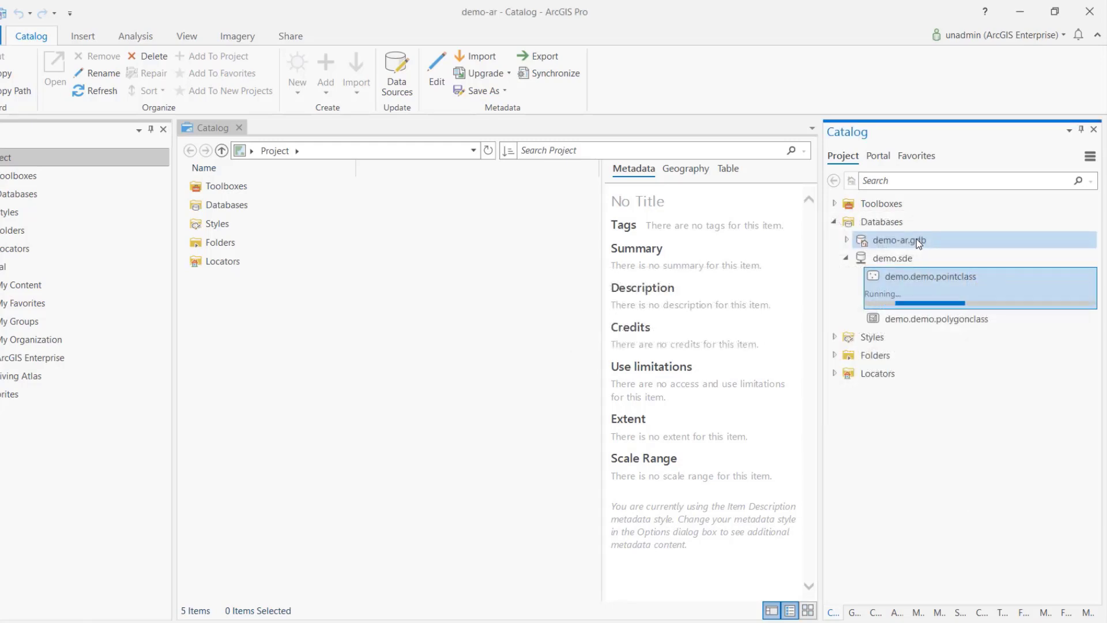
right_click(972, 295)
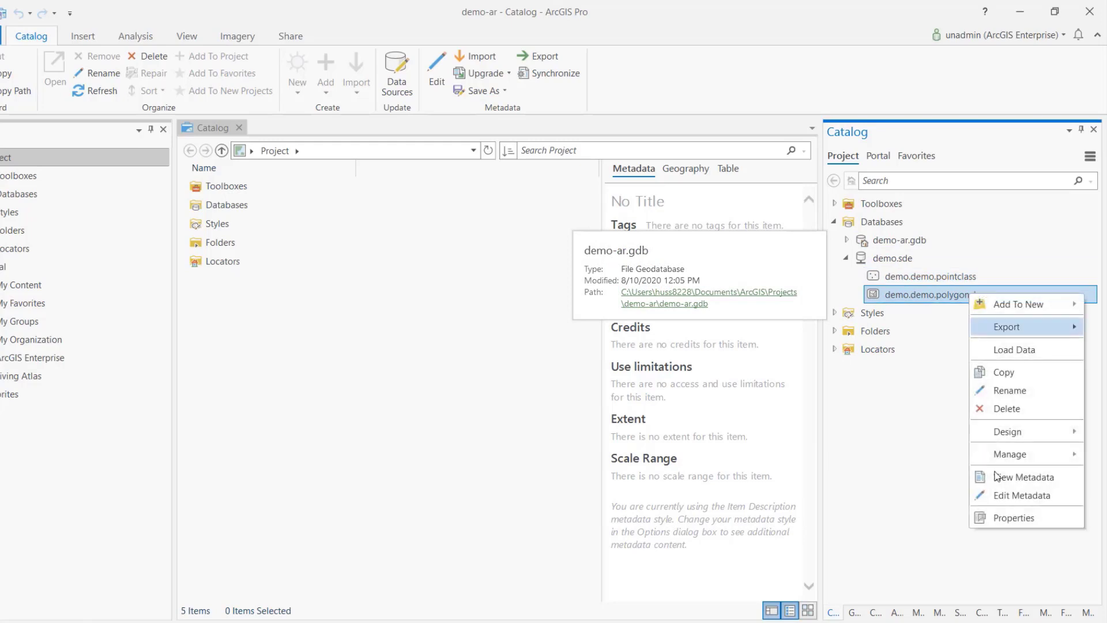
mouse_move(1010, 454)
click(900, 262)
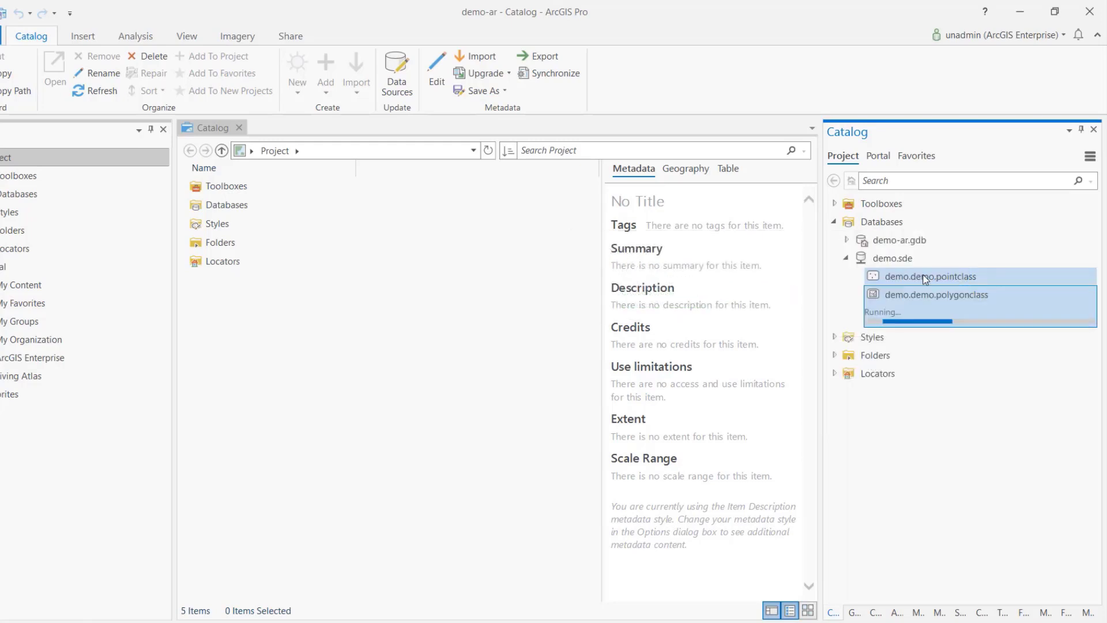
Enable editor tracking on both demo.demo.pointclass and demo.demo.polygonclass
right_click(974, 276)
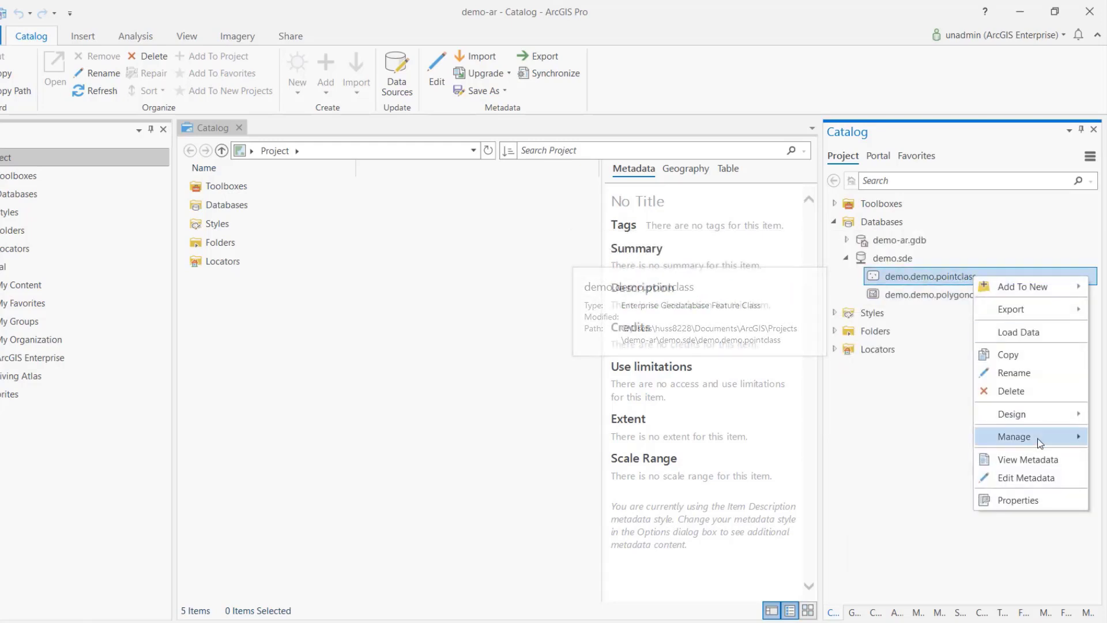
mouse_move(1040, 443)
click(888, 370)
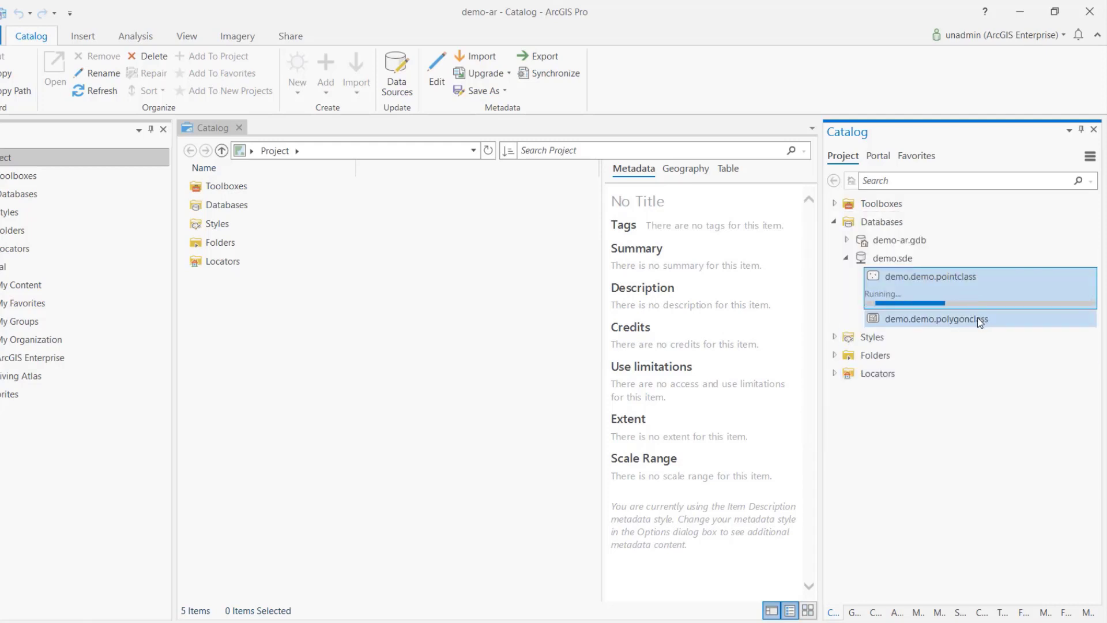
right_click(961, 298)
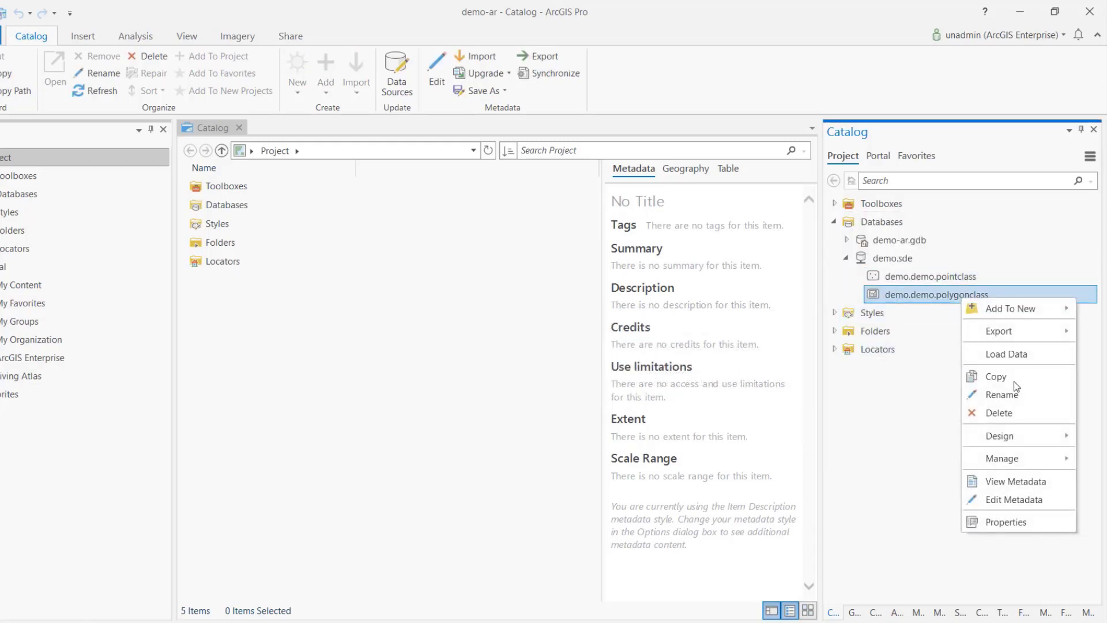
mouse_move(1023, 456)
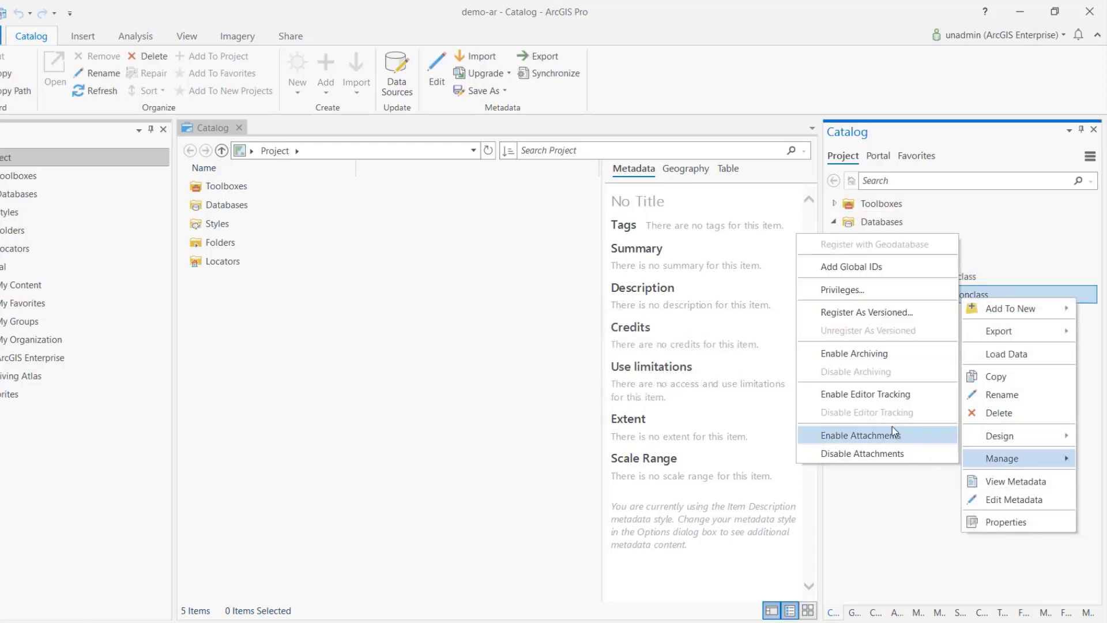
click(906, 394)
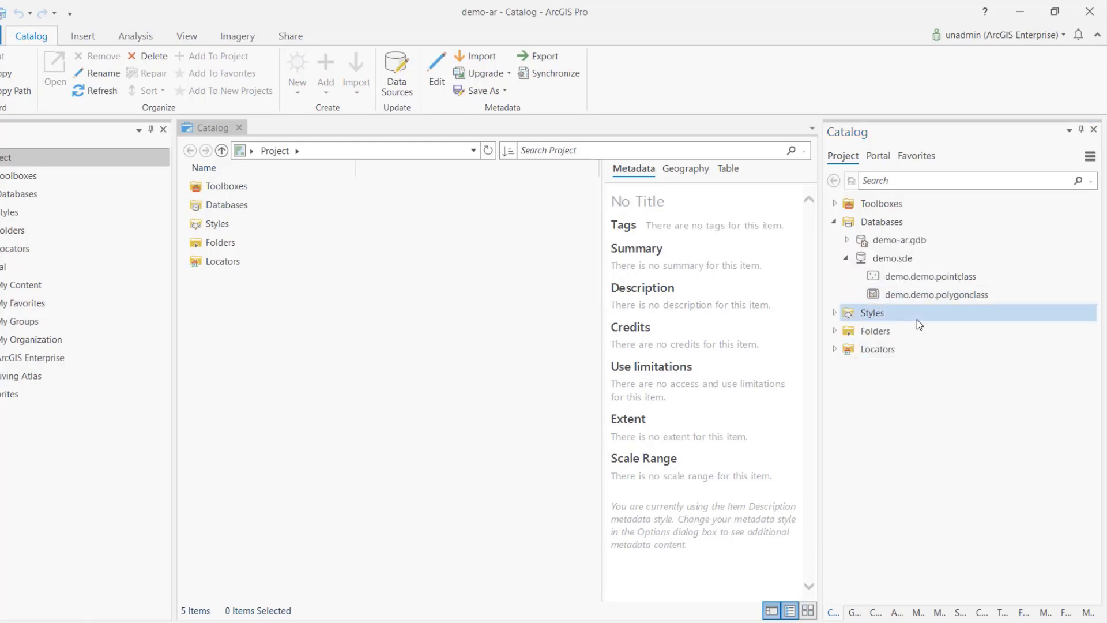
Check the versioning type in the geodatabase connection properties of demo.sde, comparing Traditional and Branch, and cancel the dialog
right_click(902, 259)
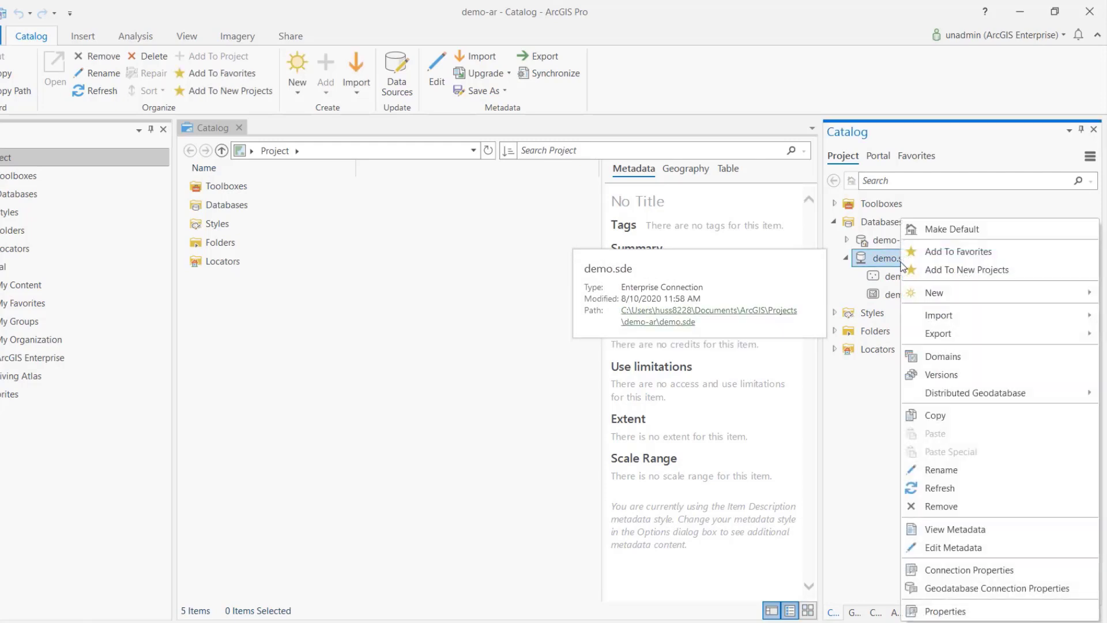
click(975, 589)
click(395, 190)
click(394, 206)
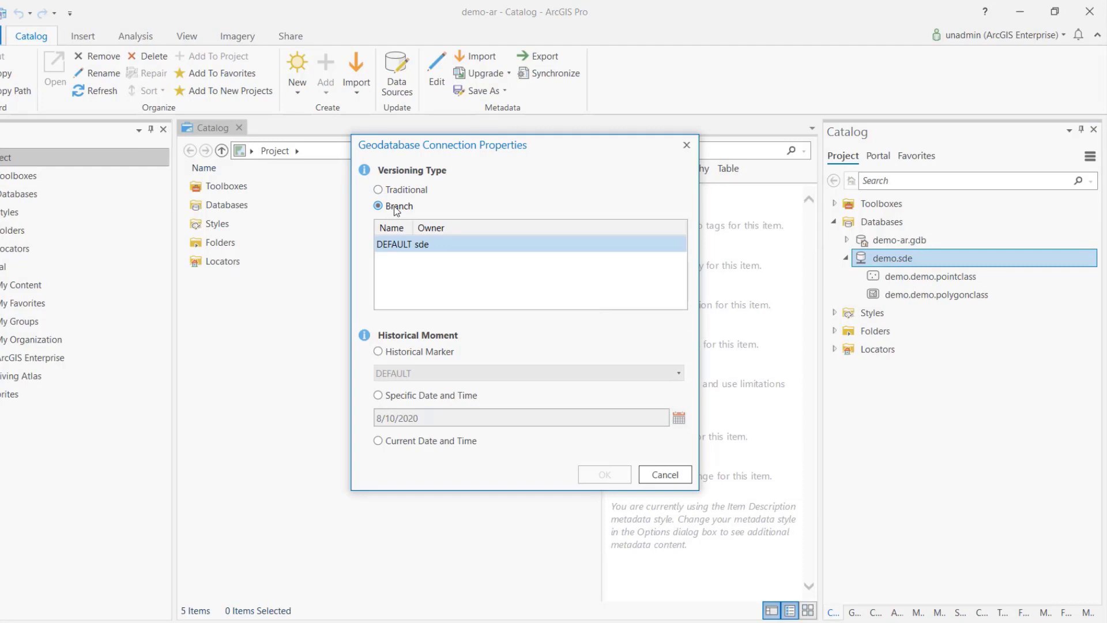
click(651, 476)
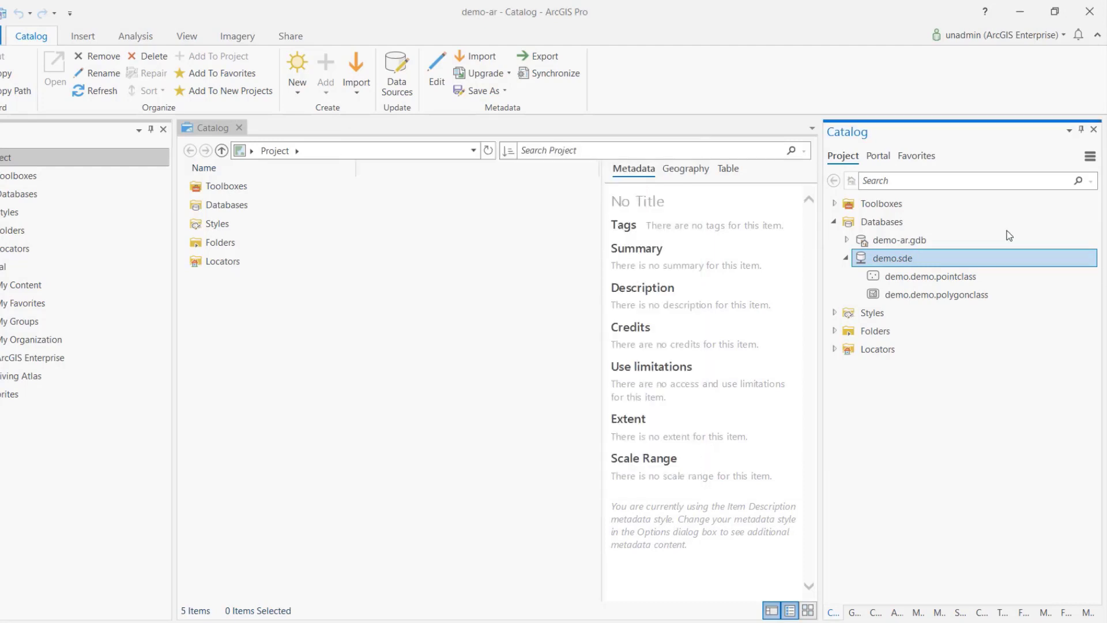
Open the attribute rules design view of the demo.demo.pointclass feature class
click(940, 278)
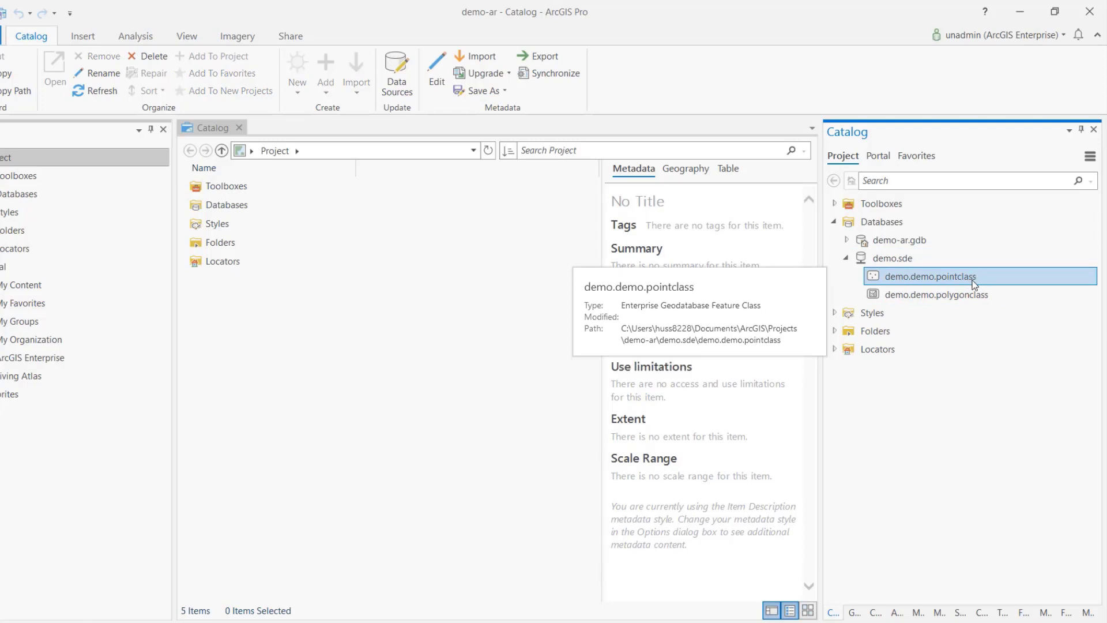
right_click(974, 283)
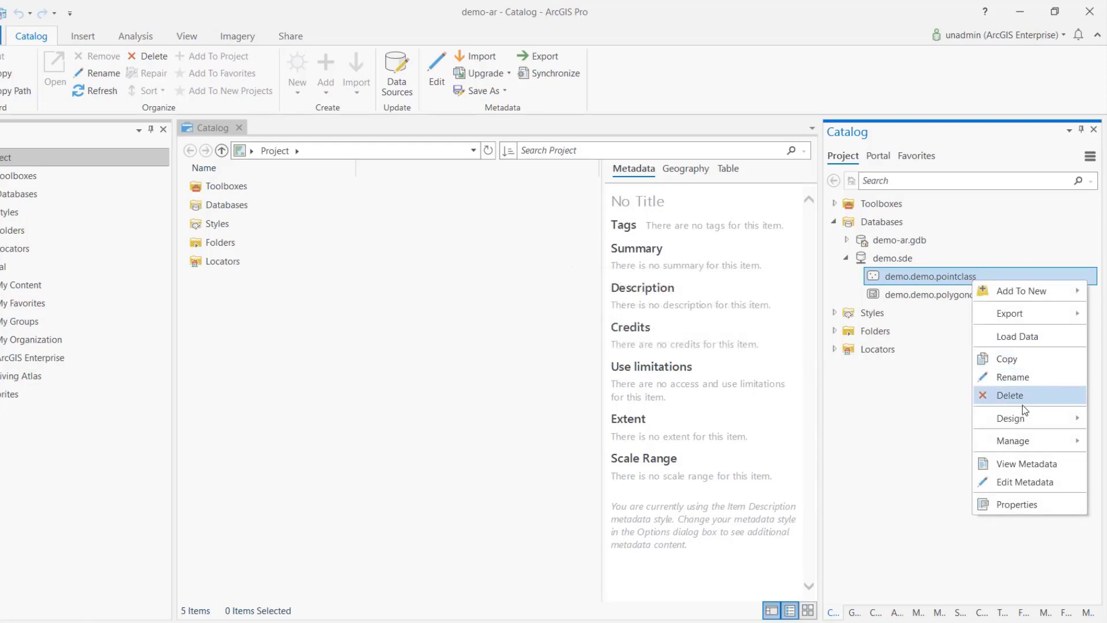
mouse_move(1023, 416)
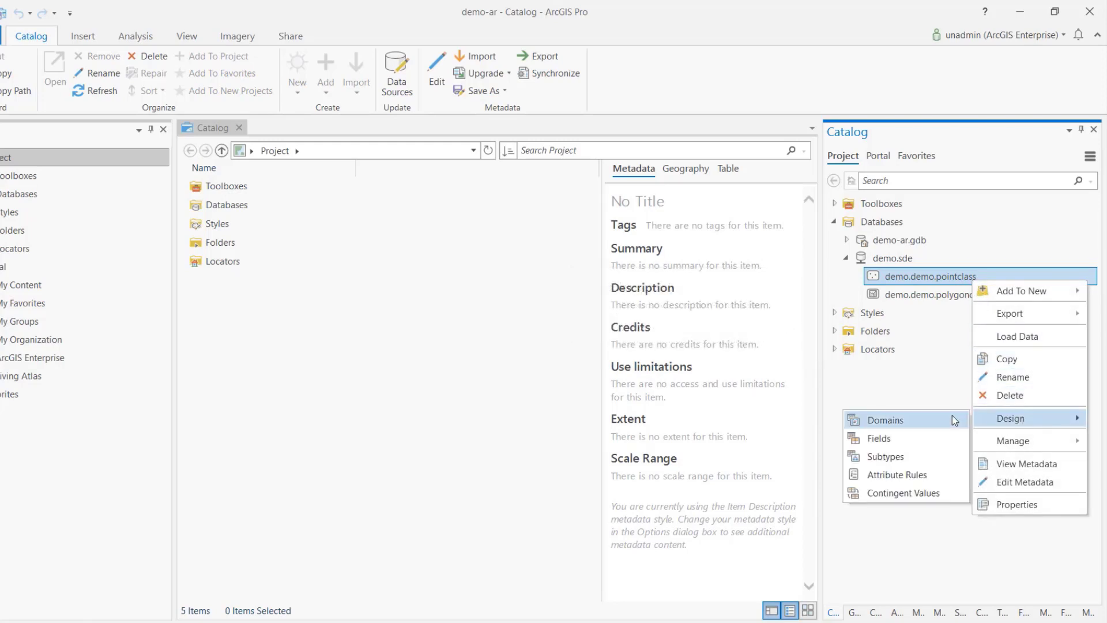
click(920, 469)
Add a batch calculation rule with both its name and description set to "Calculate Centroid"
click(248, 180)
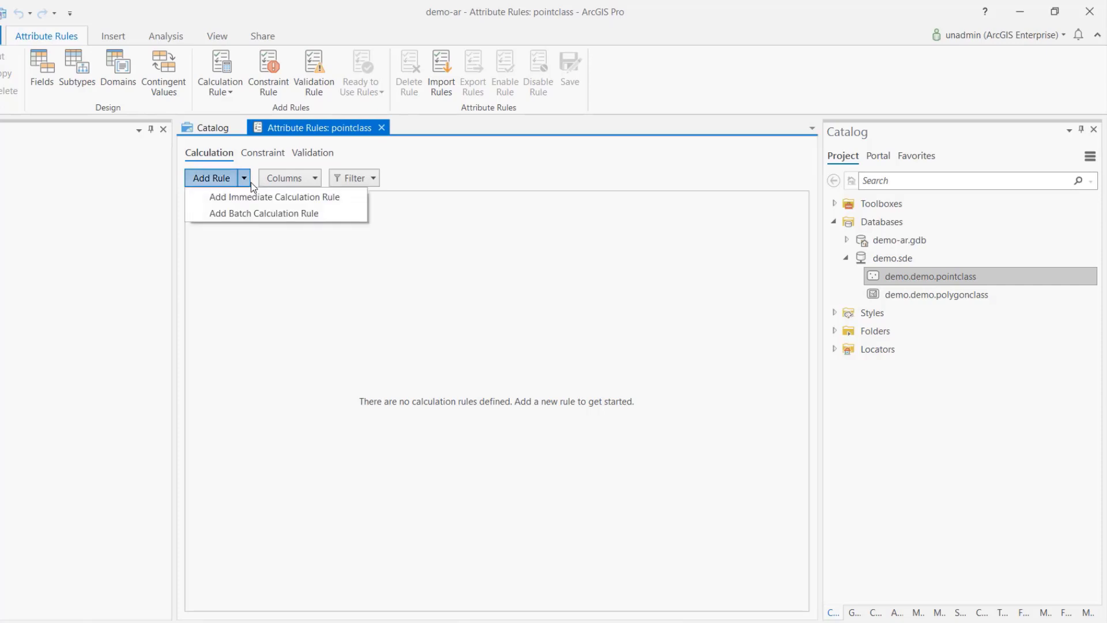
click(237, 214)
text(Calculate Centroid)
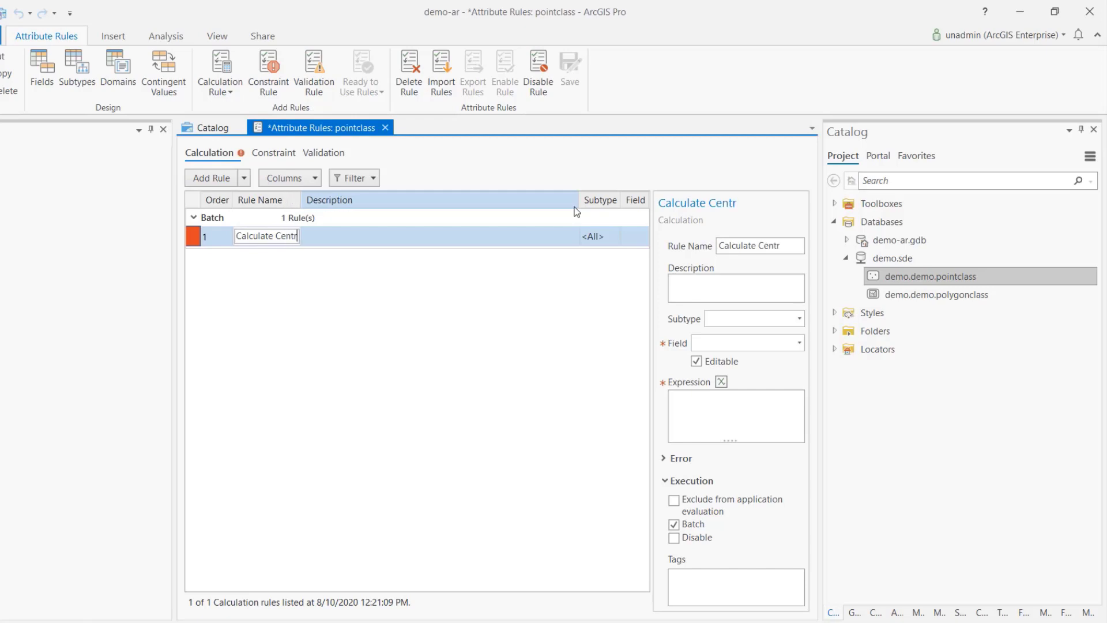
click(675, 278)
text(Calculate Centroid)
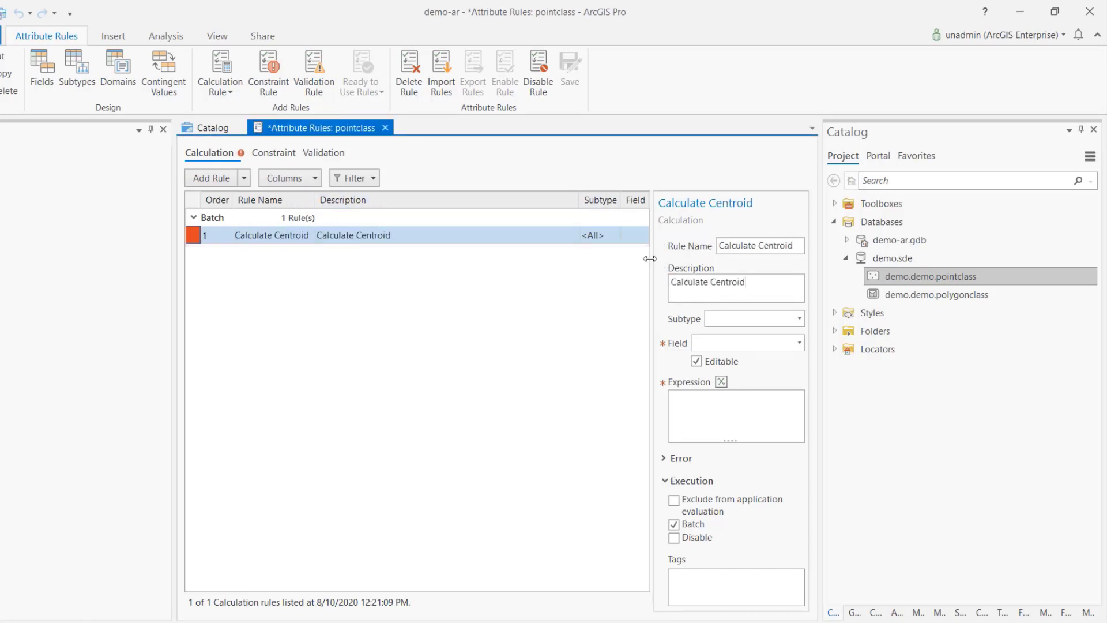
Apply the Calculate Centroid rule to all subtypes and set its field to shape
click(677, 319)
click(669, 335)
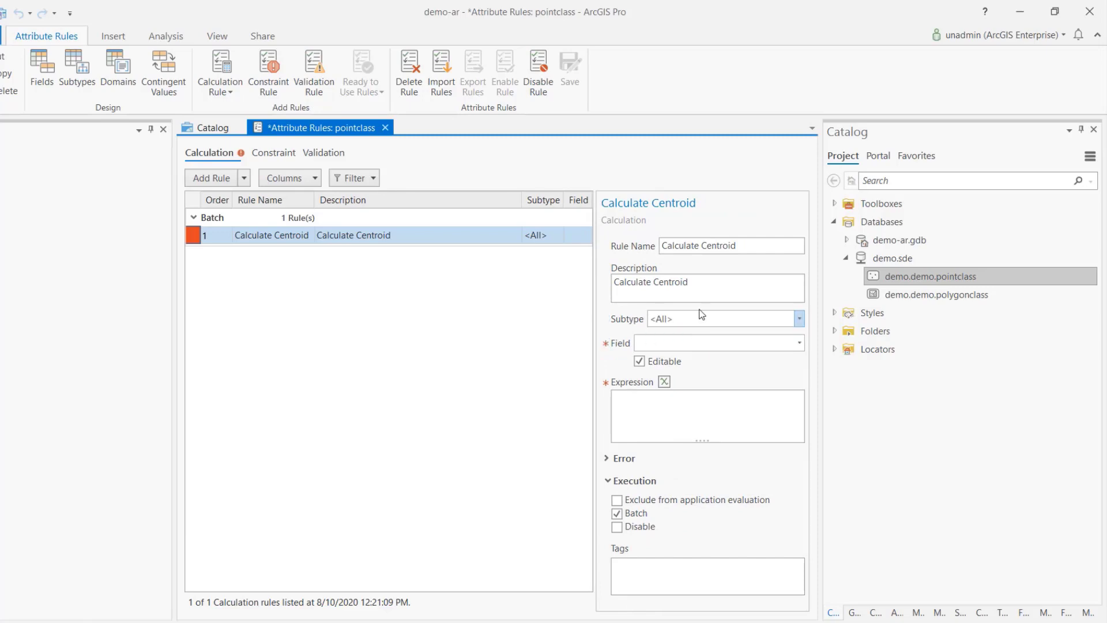
click(725, 345)
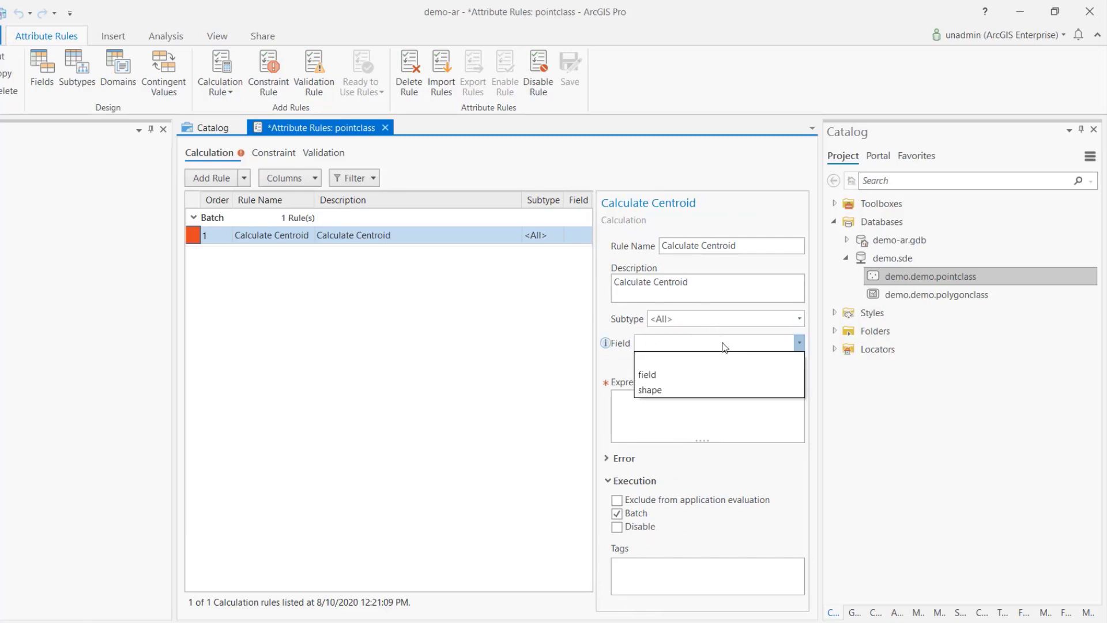
click(656, 392)
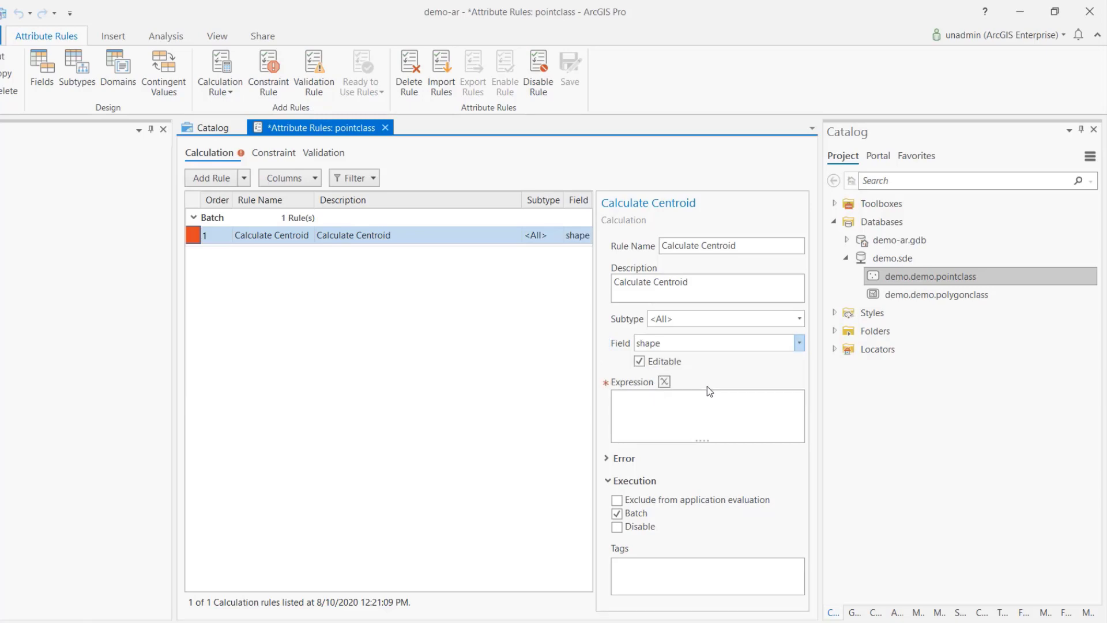
Open the Expression Builder for the Calculate Centroid rule and enlarge its window
click(676, 417)
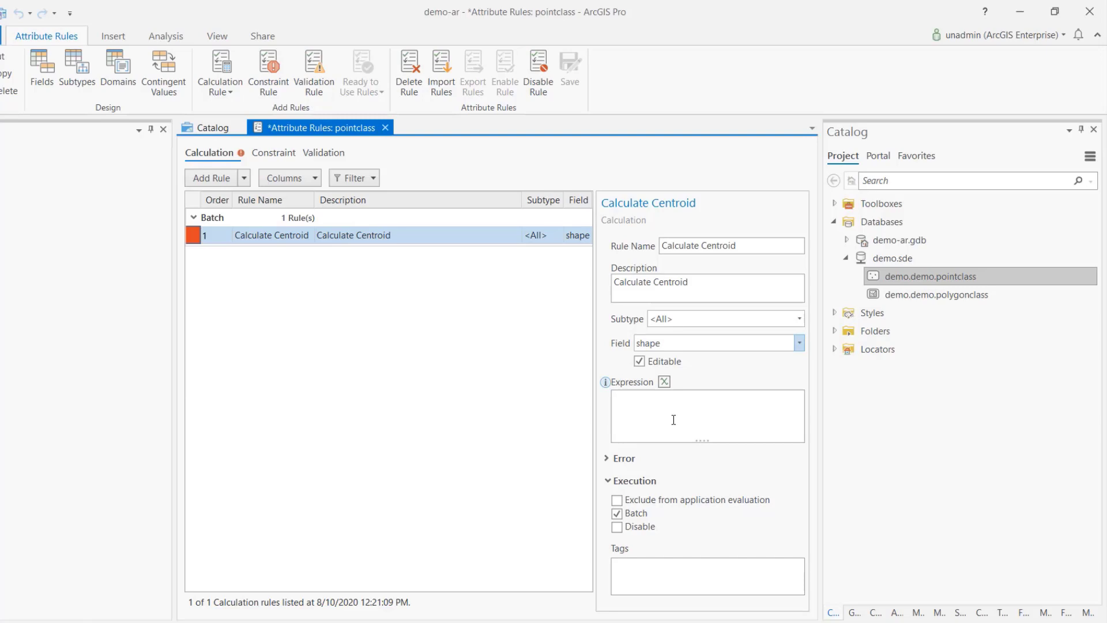
click(665, 383)
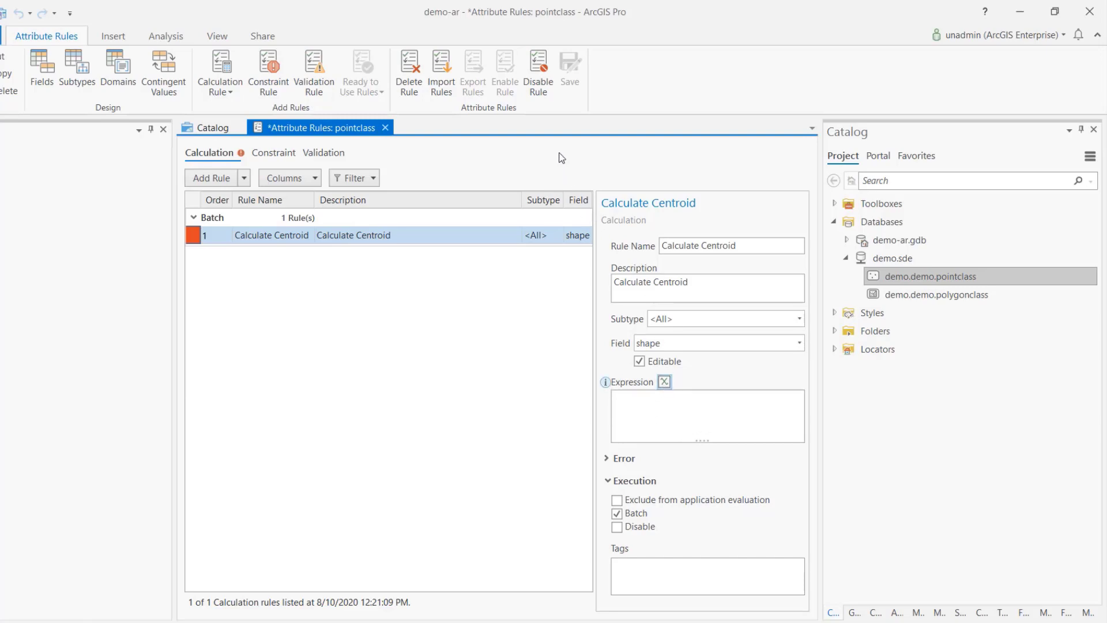
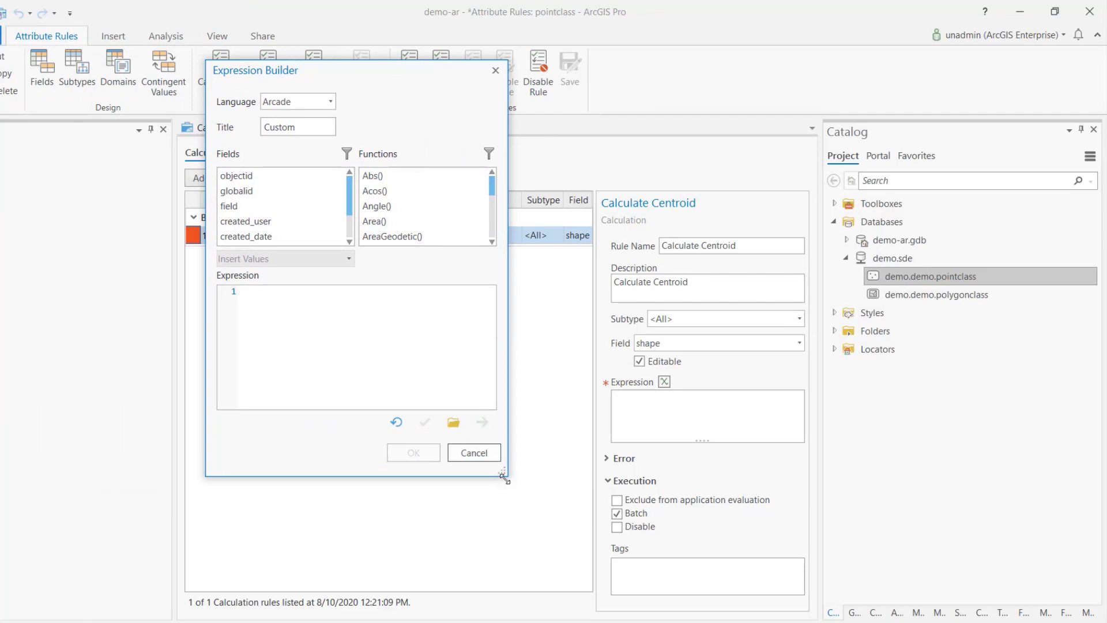
drag(503, 472, 796, 543)
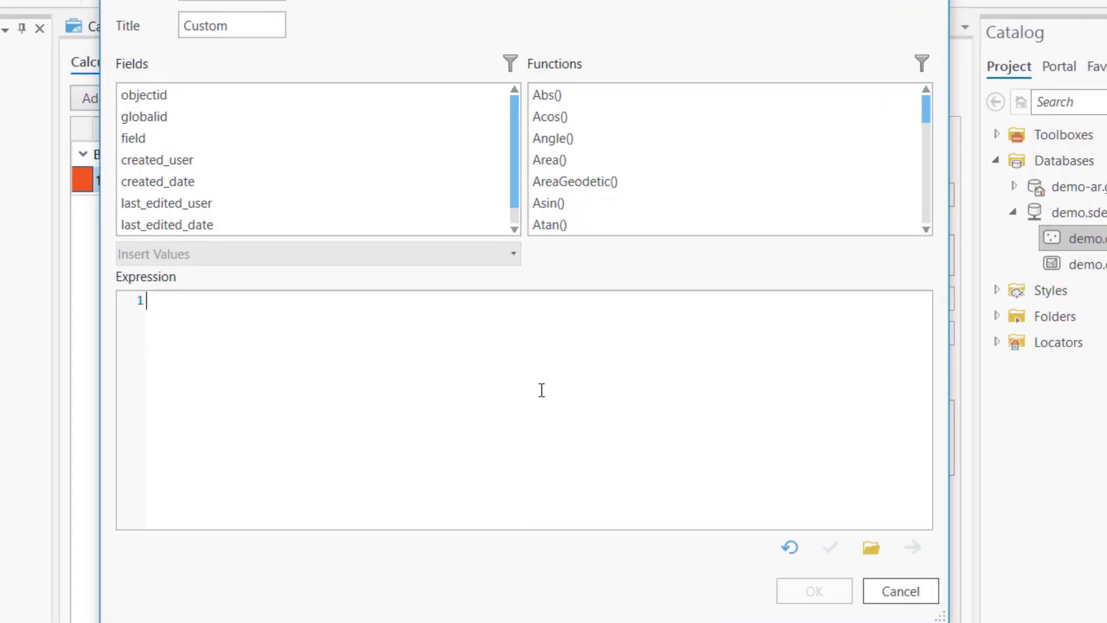
Begin the Arcade expression with `var fsPolygon = FeatureSetByName($datastore, "polygonClass", ["globalId"],`
text(var fs)
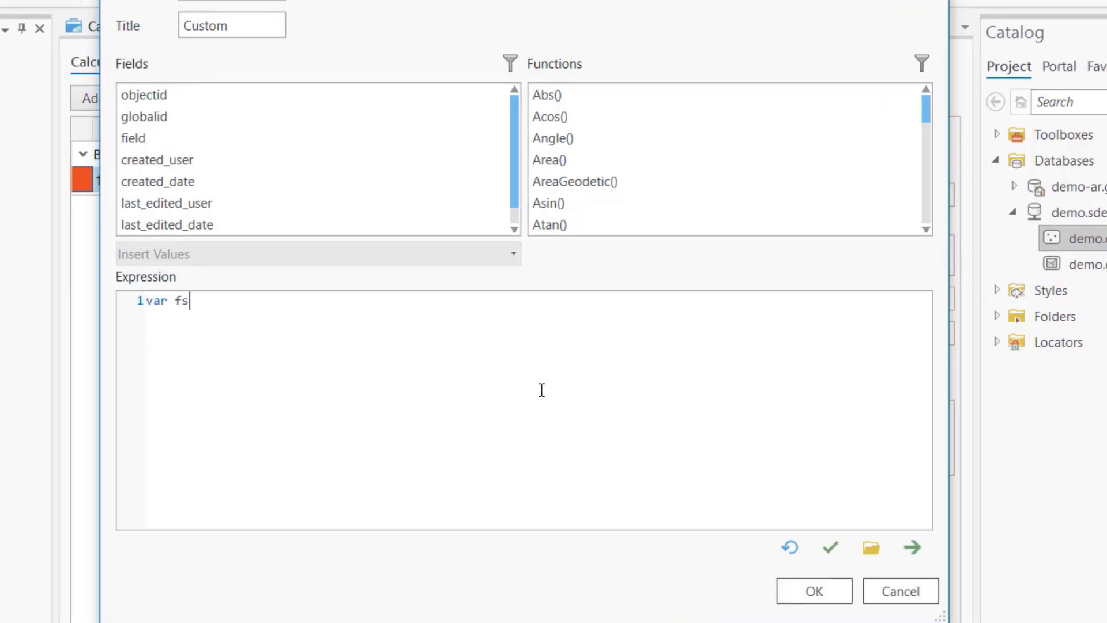
text(Polygon = FeatureSetByname)
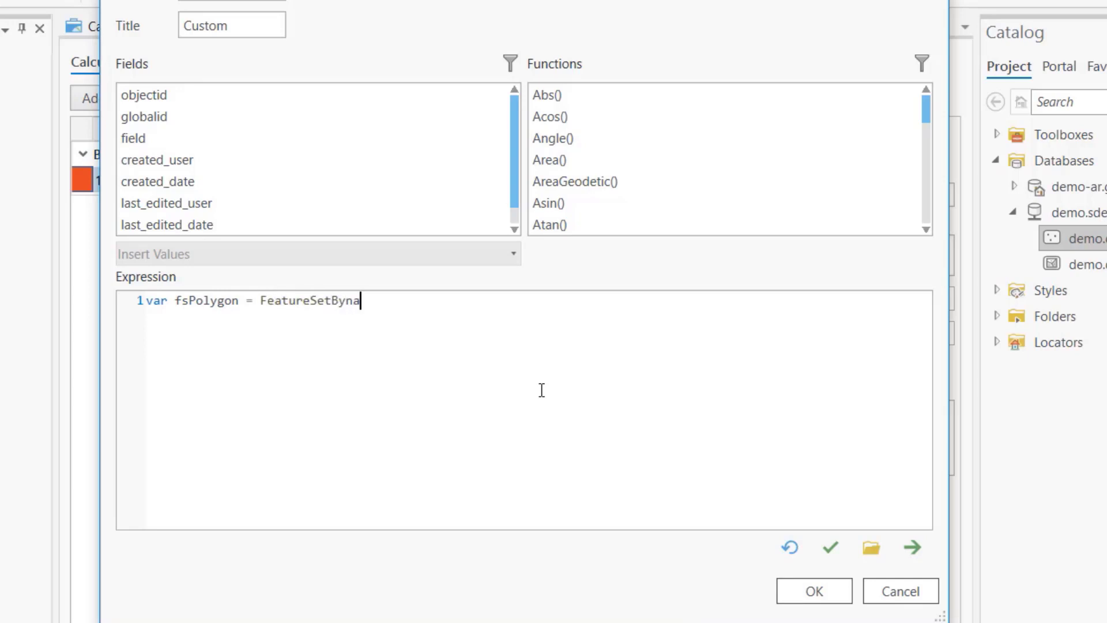
key(BackSpace)
key(BackSpace)
key(BackSpace)
key(BackSpace)
text(Name($d)
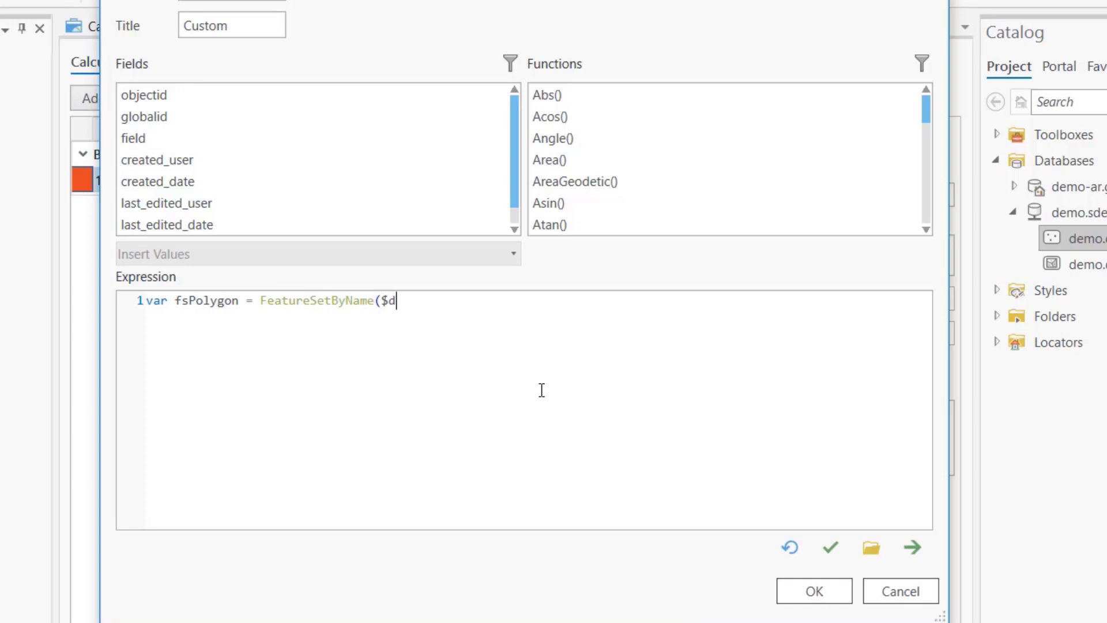
text(atastore, "polygonCla)
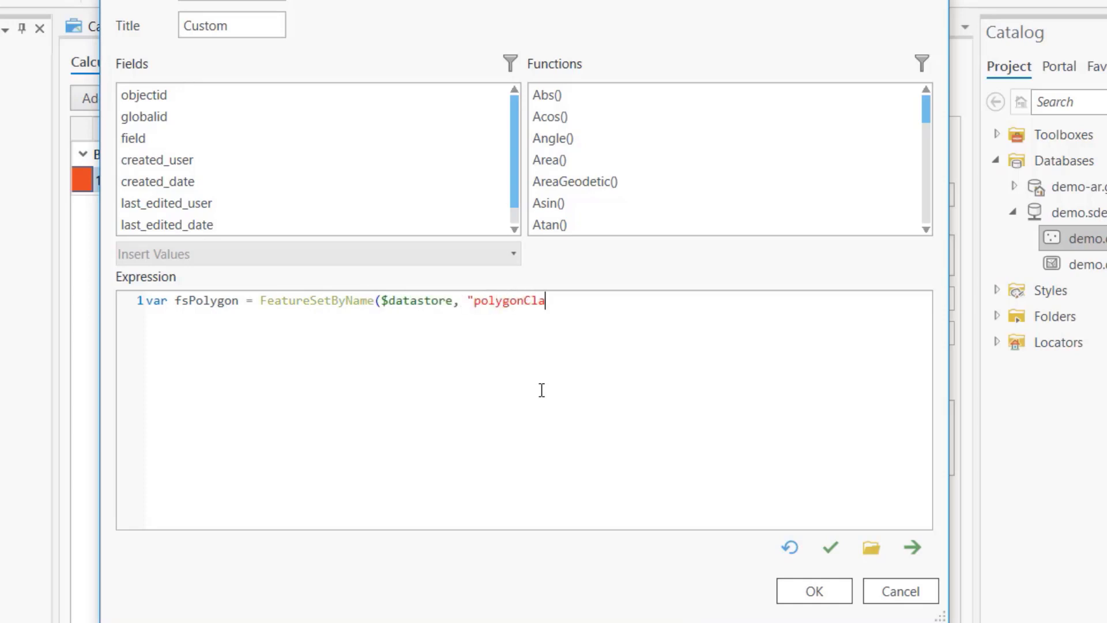
text(ss", [:)
text(globalId"],)
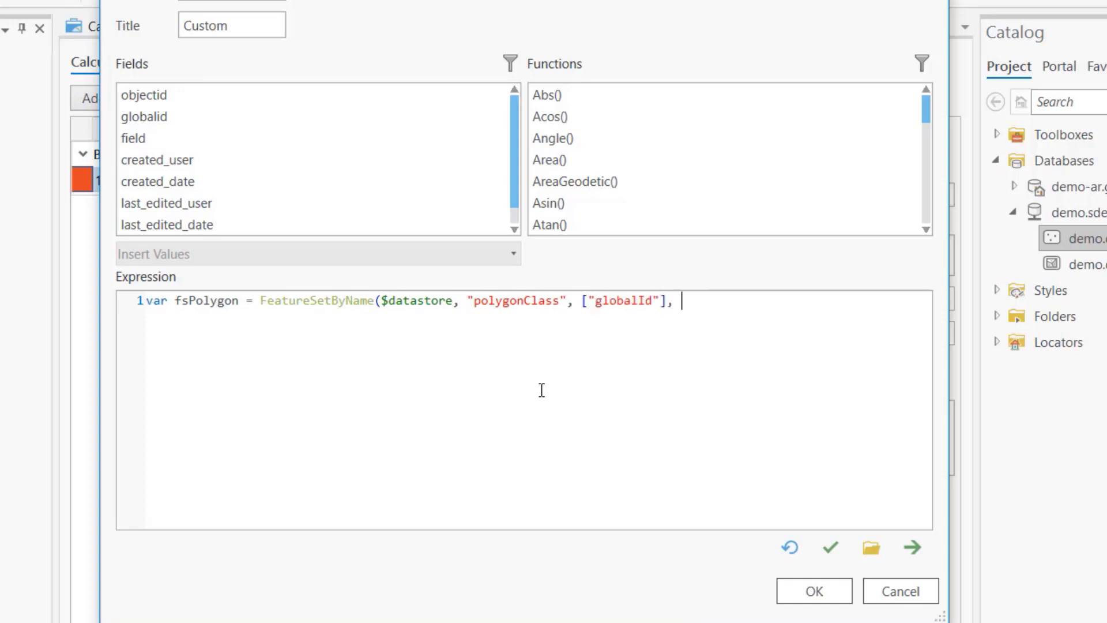
key(shift+Left)
key(shift+Left)
key(shift+Left)
key(shift+Left)
key(shift+Left)
key(shift+Left)
key(shift+Left)
key(shift+Left)
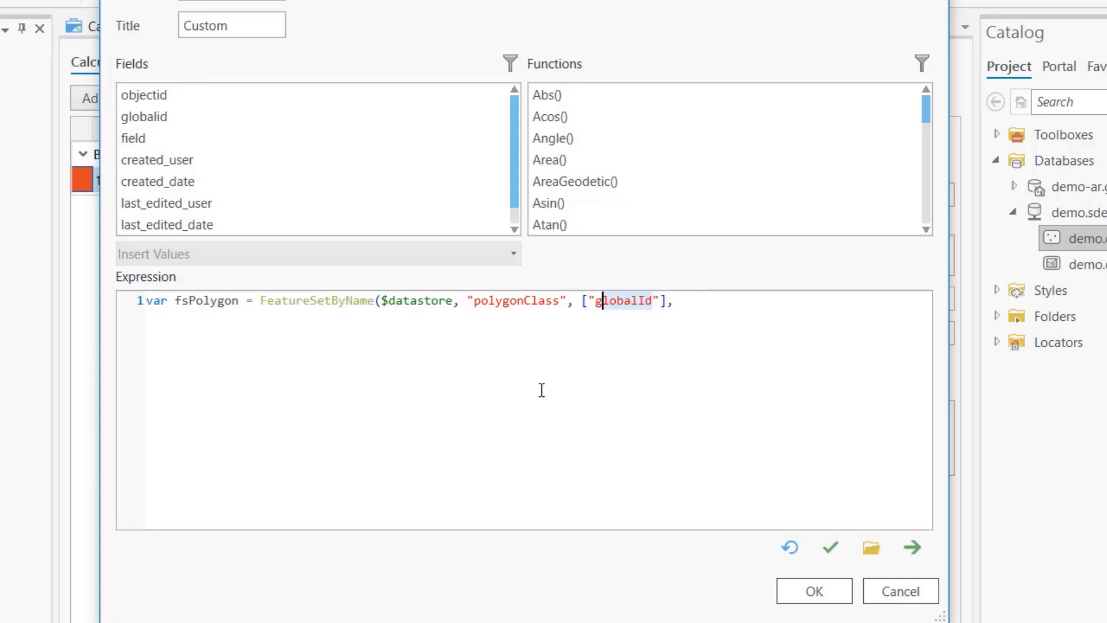
key(Left)
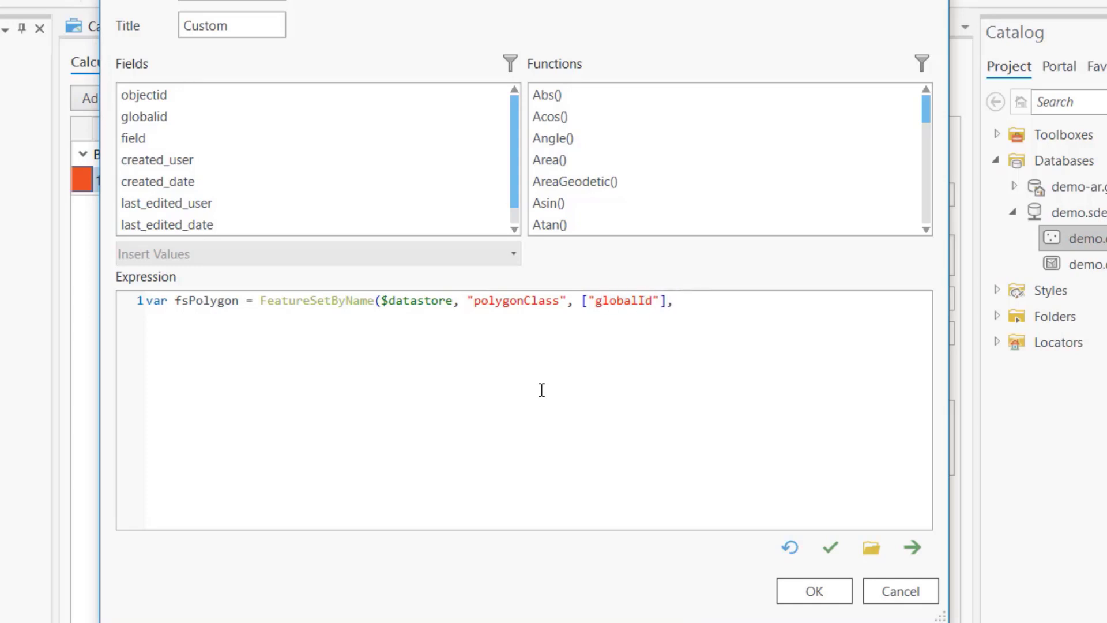
Complete the fsPolygon FeatureSetByName call with `true)` and start a new line below it
text(true))
key(shift+Left)
key(shift+Left)
key(shift+Left)
key(shift+Left)
key(End)
key(Return)
Insert `var pointGeometry = Geometry($feature);` as the first line of the expression, followed by a blank line
key(ctrl+Home)
key(Return)
key(Up)
text(var g)
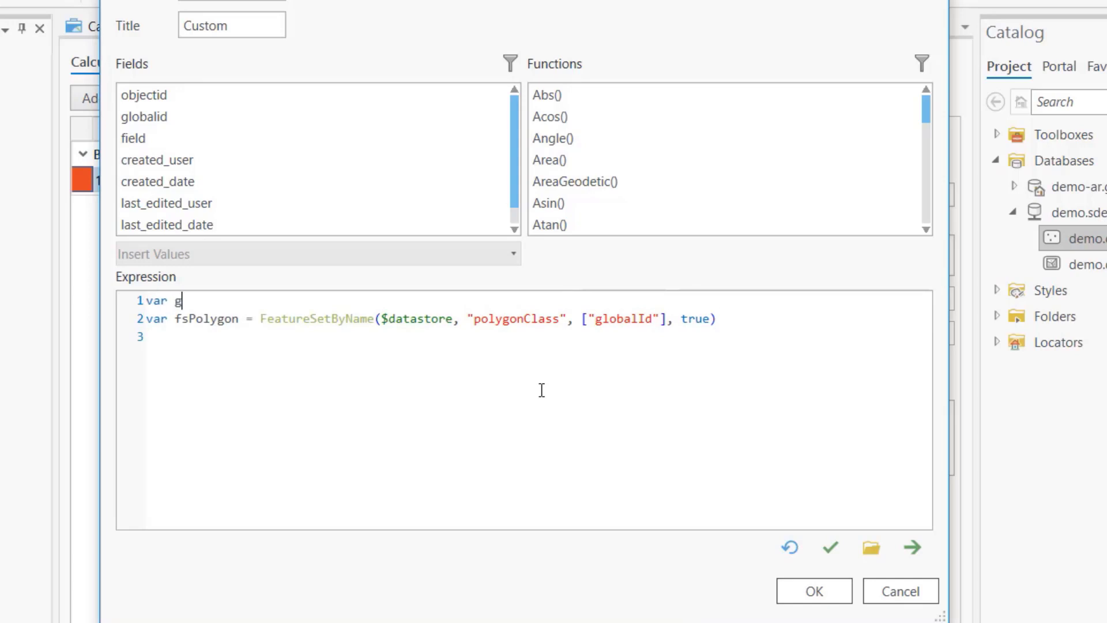
key(BackSpace)
text(pointGeometry =)
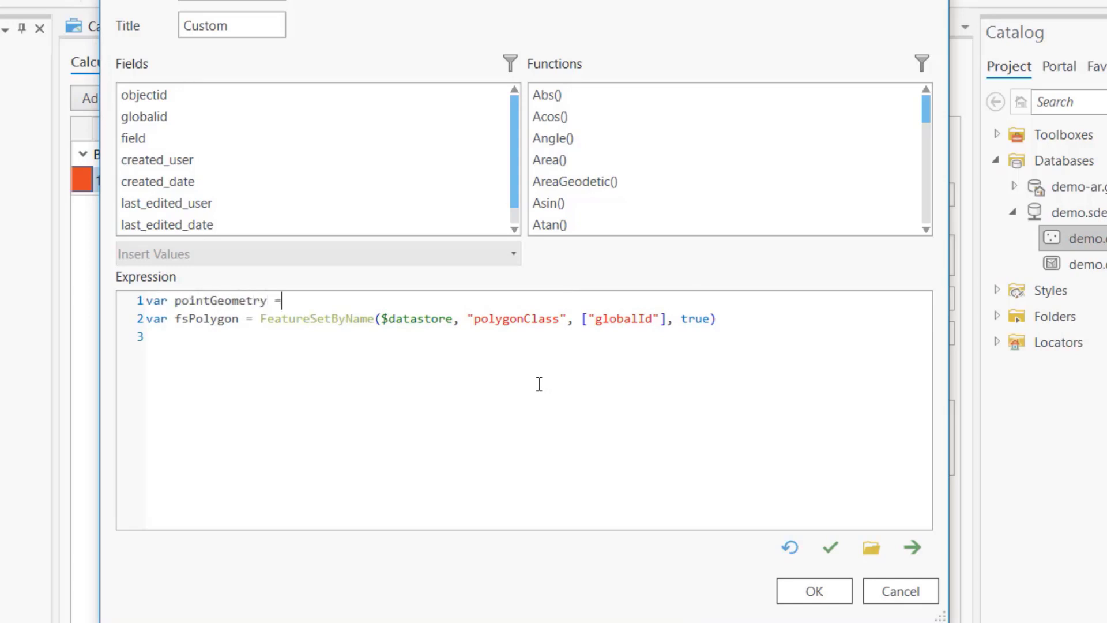
text( Geometry($feature);)
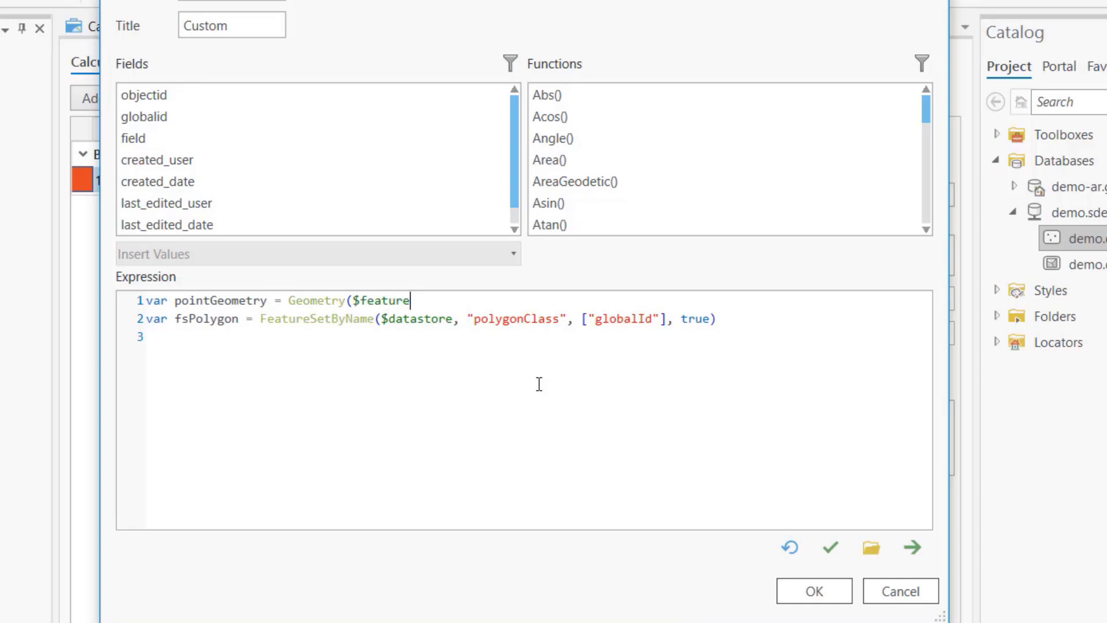
key(Return)
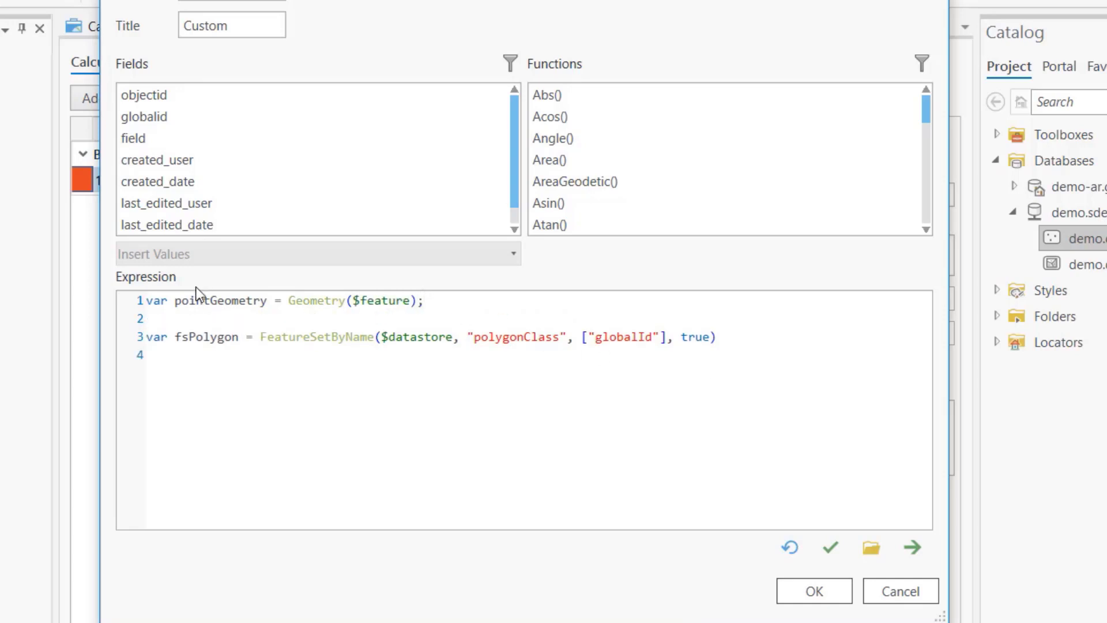
Add the line `var polygonGeometry = First (Intersects(fsPolygon, pointGeometry ) )` below the fsPolygon definition
click(268, 381)
text(var polyg)
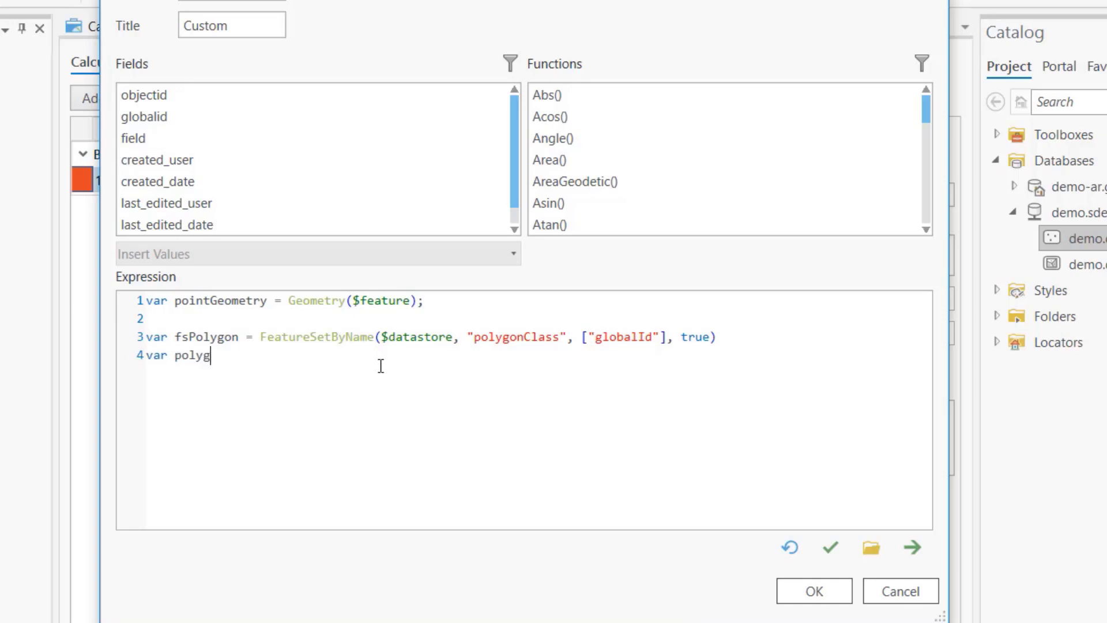
text(onGeometry = First ( ))
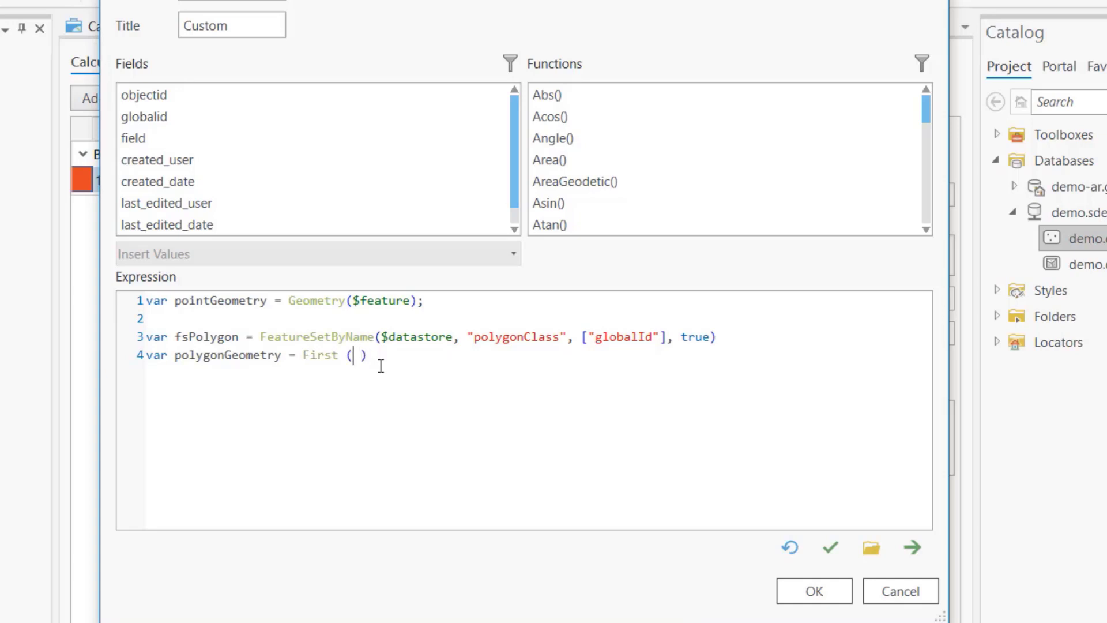
text(Intersects( )
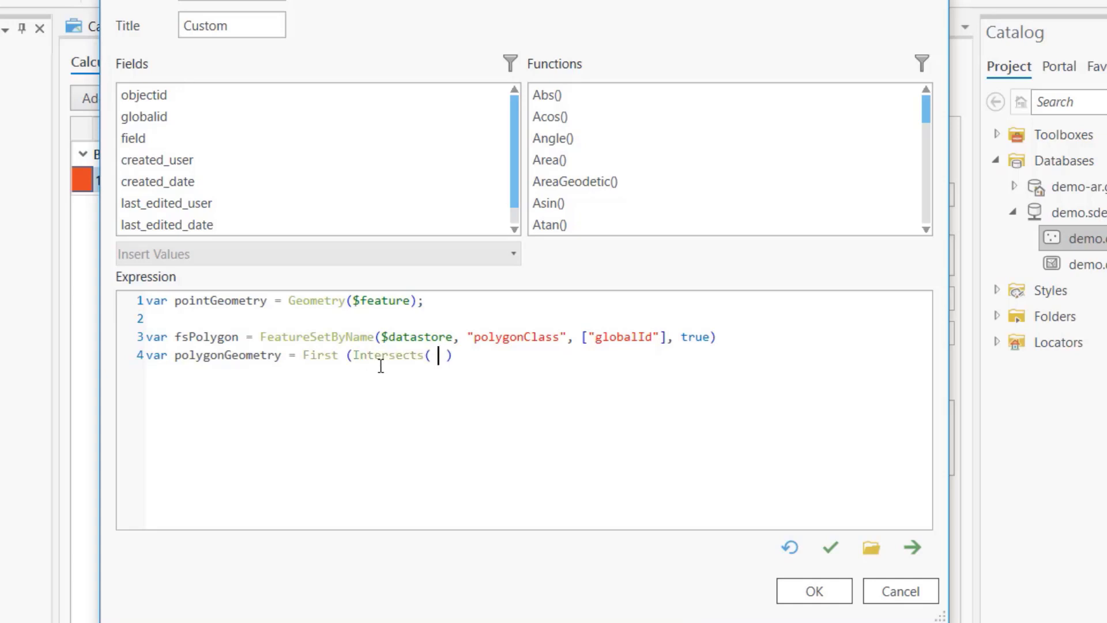
text( ))
text(fsPolygon, )
text(pointGeometry)
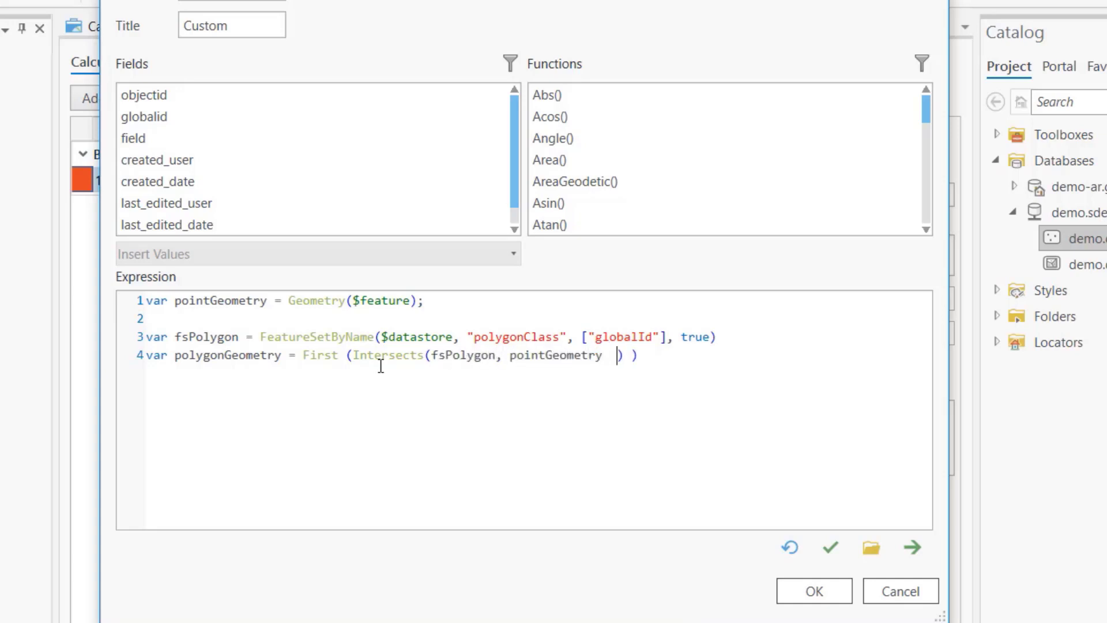
drag(602, 357, 509, 353)
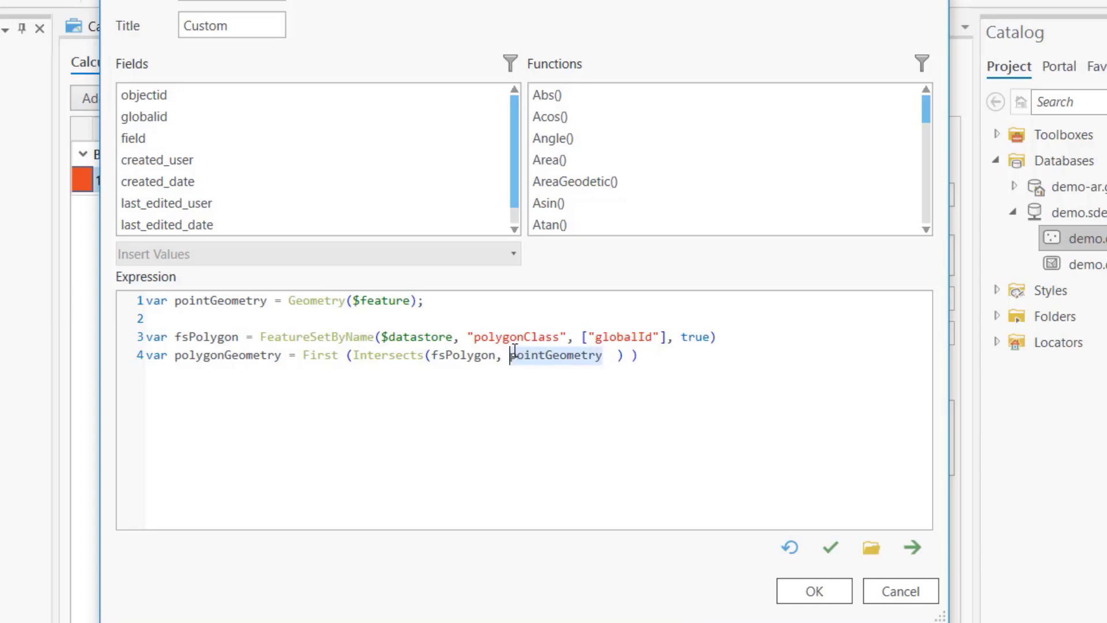
click(483, 355)
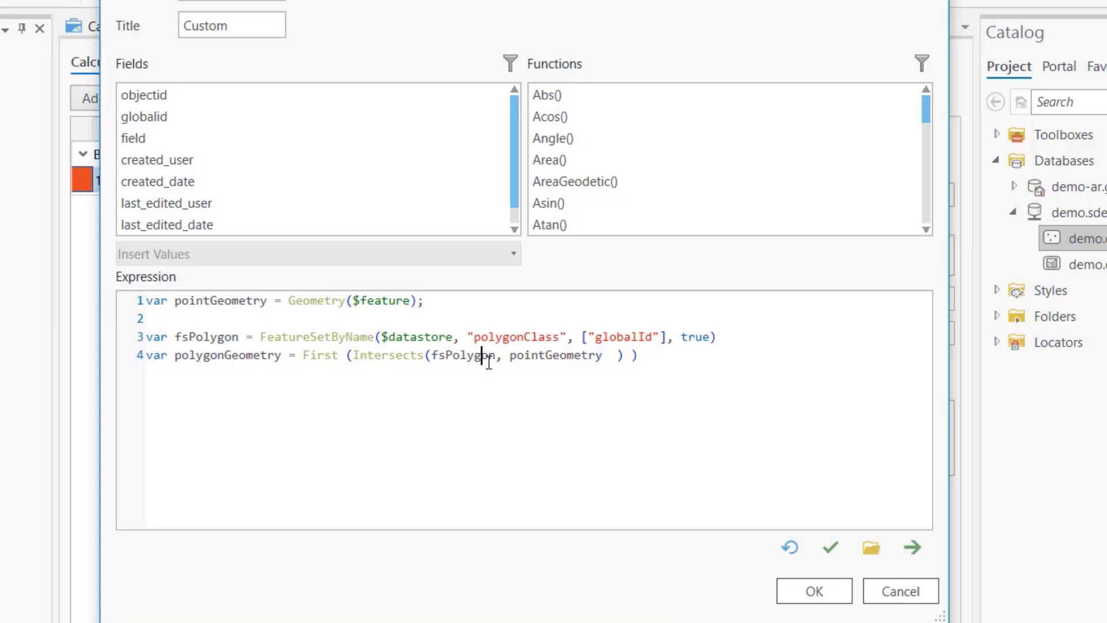
double_click(276, 355)
click(293, 392)
Add an if statement below a blank line that returns pointGeometry when polygonGeometry equals null
click(650, 356)
key(Return)
key(Return)
text(if (polygonGeometry == null}) ret)
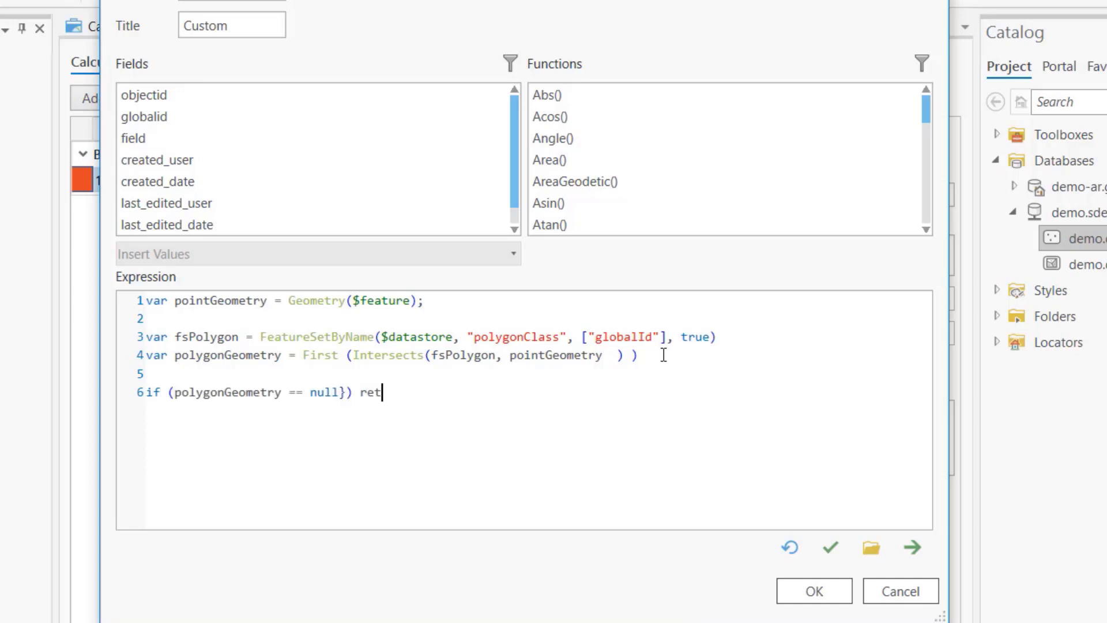
text(urn pointGeometry;)
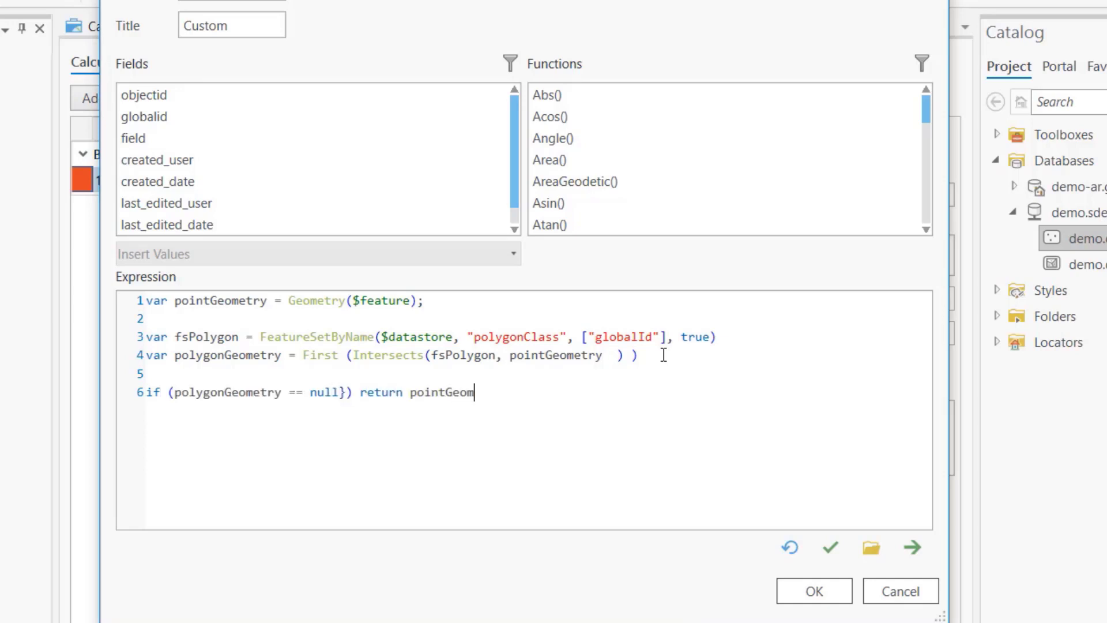
key(Return)
key(Return)
double_click(481, 392)
click(604, 398)
shift+click(361, 392)
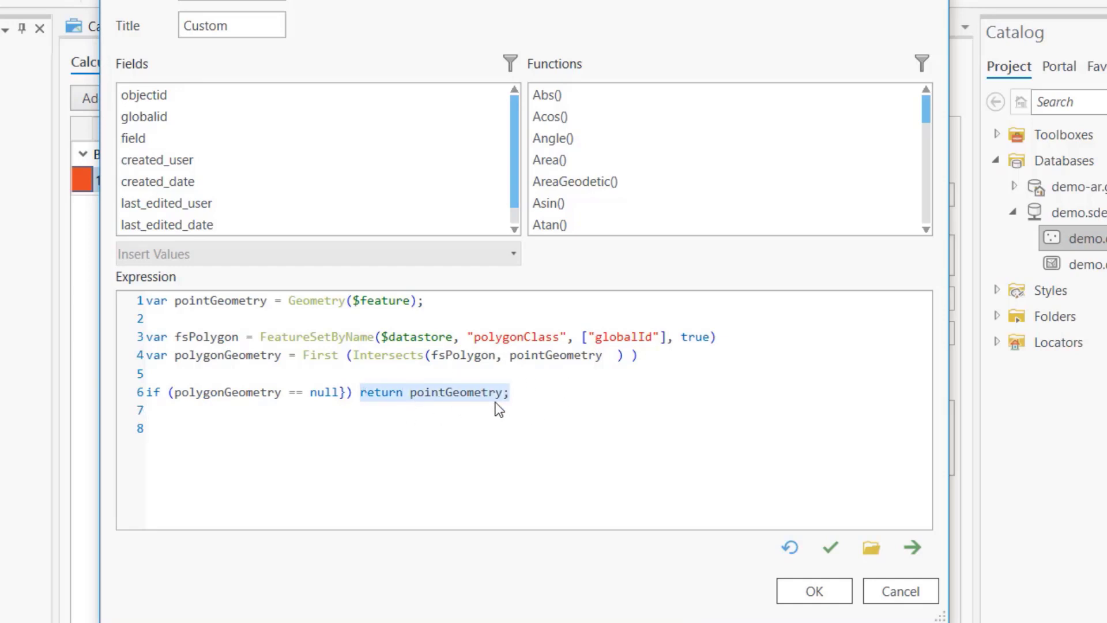
click(568, 427)
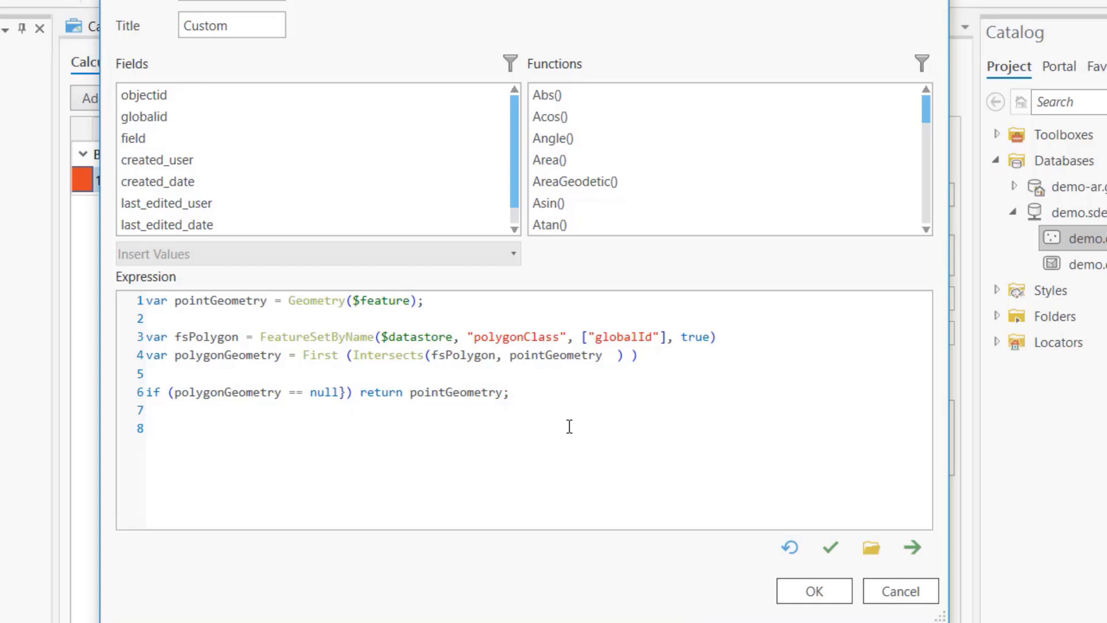
End the expression with the line `return Centroid(polygonGeometry)`, reusing the variable name from the null check
double_click(247, 394)
click(280, 422)
text(return Centroid)
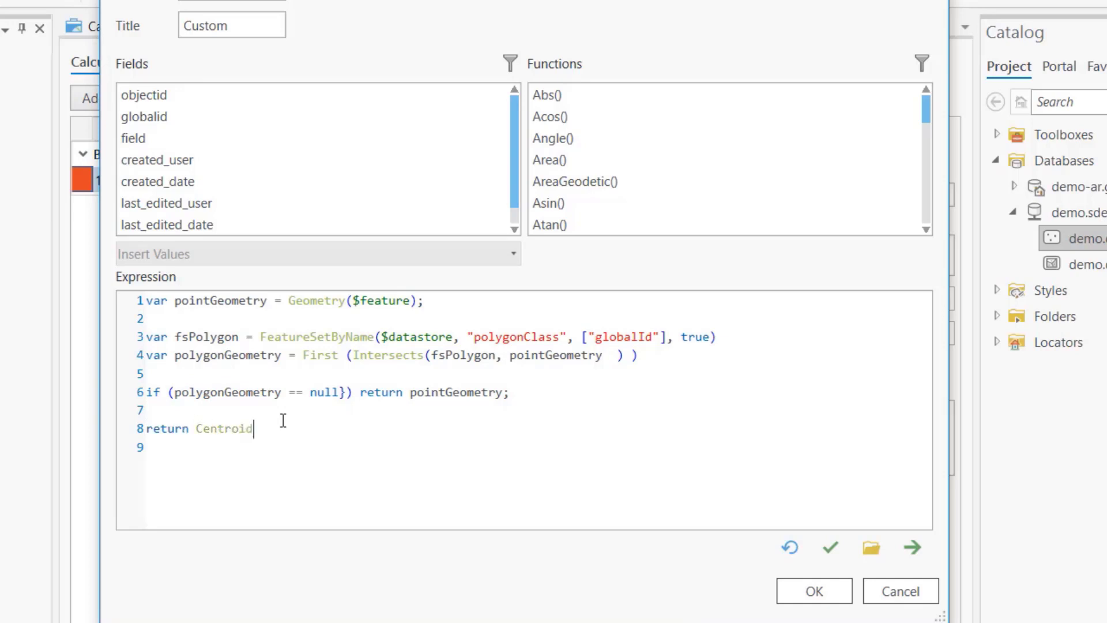
click(248, 403)
double_click(245, 393)
key(ctrl+c)
click(289, 431)
key(ctrl+v)
text())
click(247, 428)
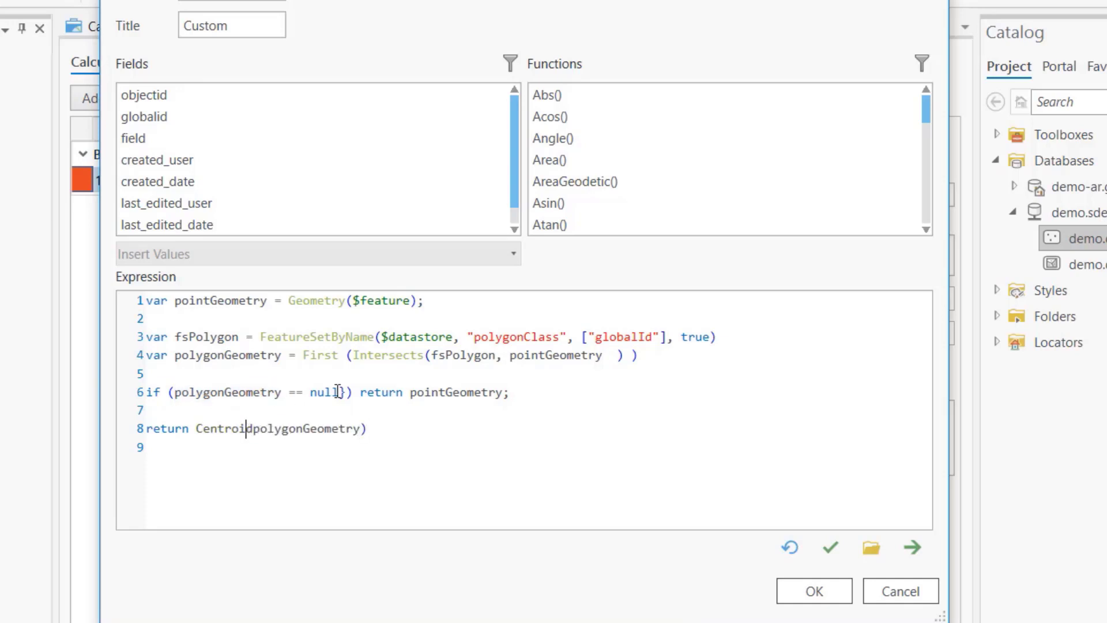
text(()
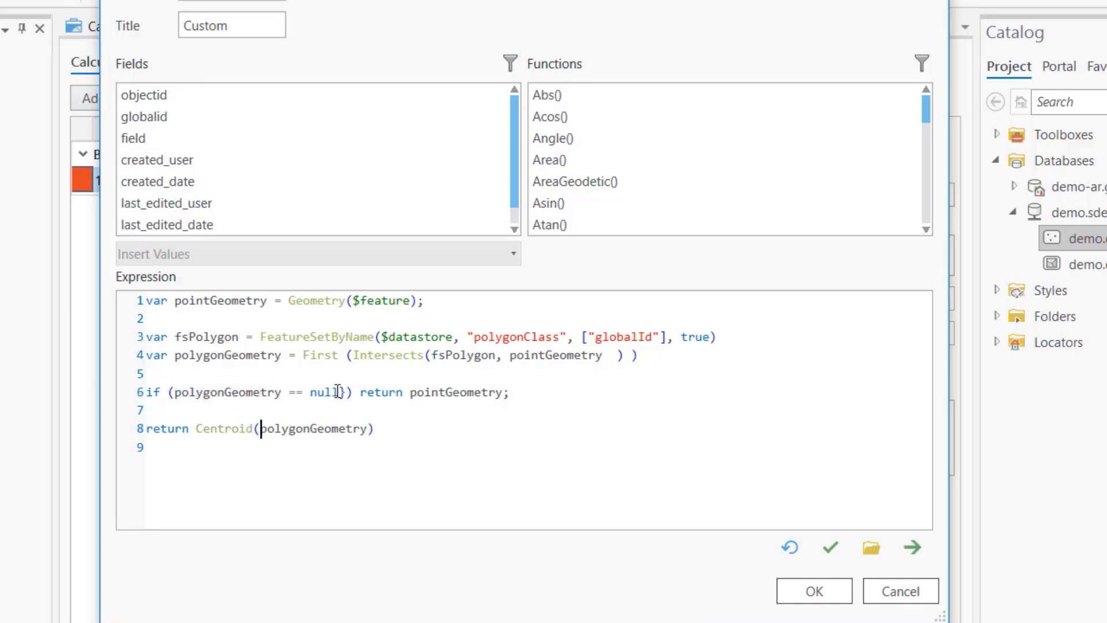
drag(183, 429, 376, 430)
click(378, 434)
shift+click(183, 429)
click(198, 431)
shift+click(395, 433)
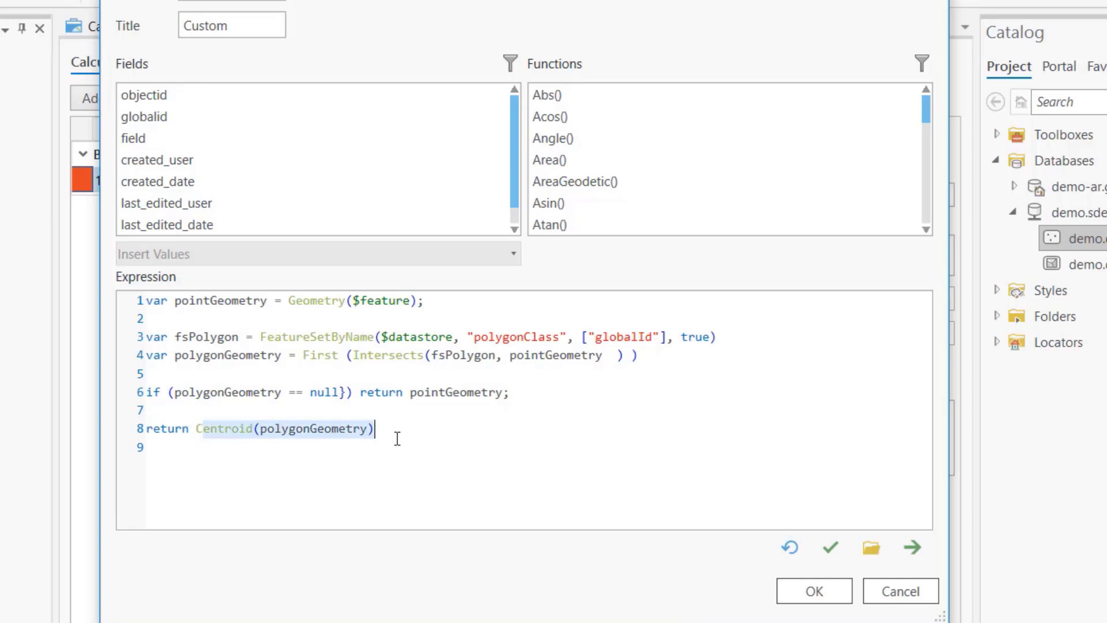
click(396, 432)
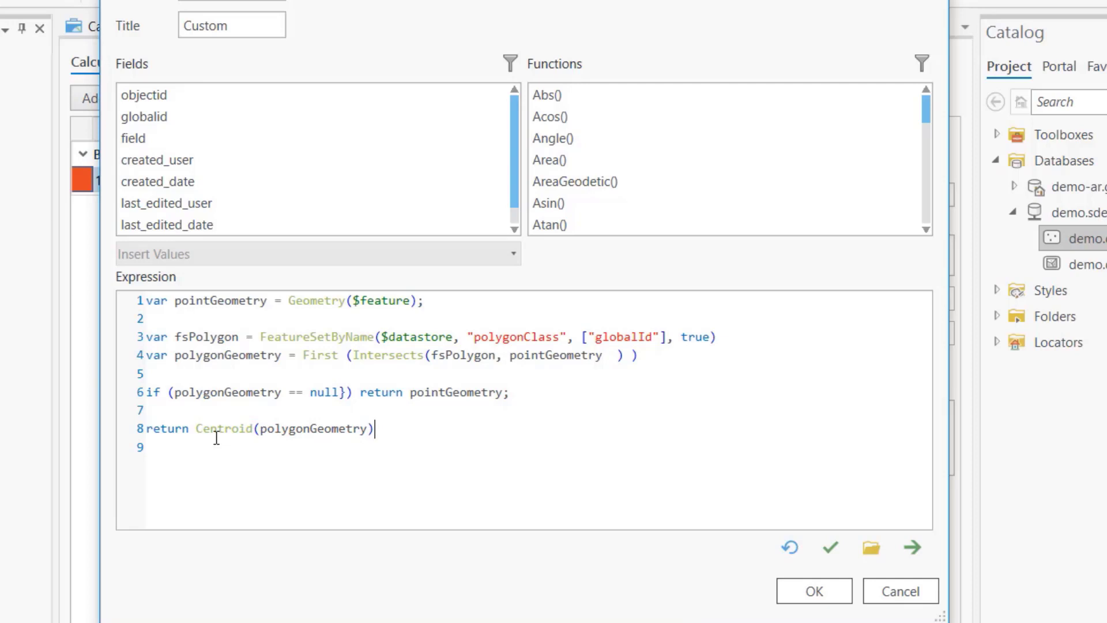
Validate the expression and remove the extra space after pointGeometry and the stray brace after null
click(831, 548)
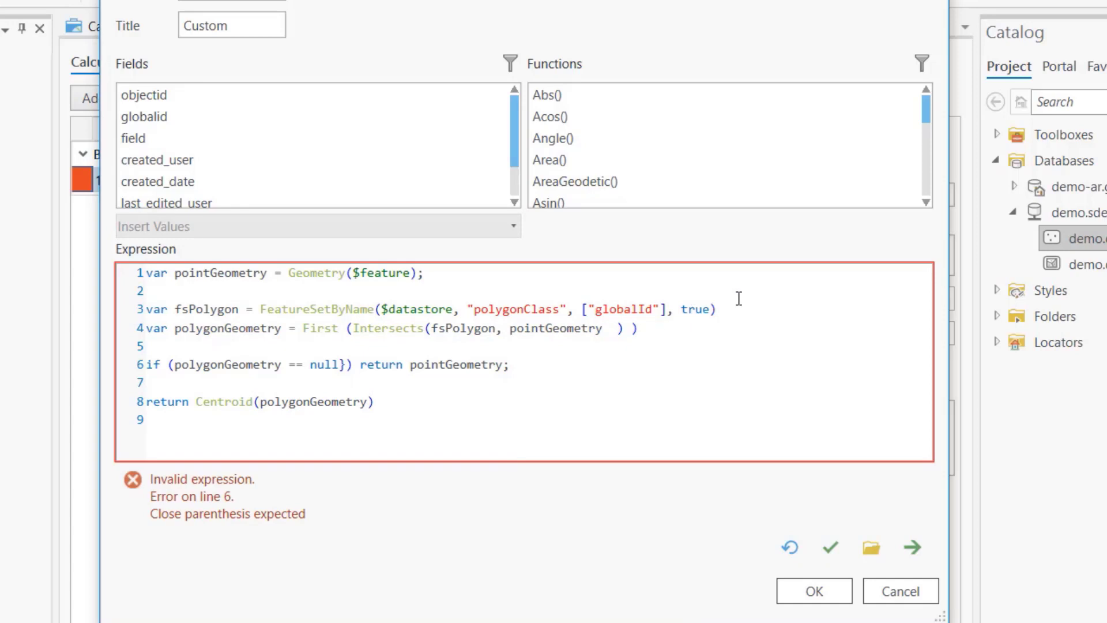
click(619, 328)
key(BackSpace)
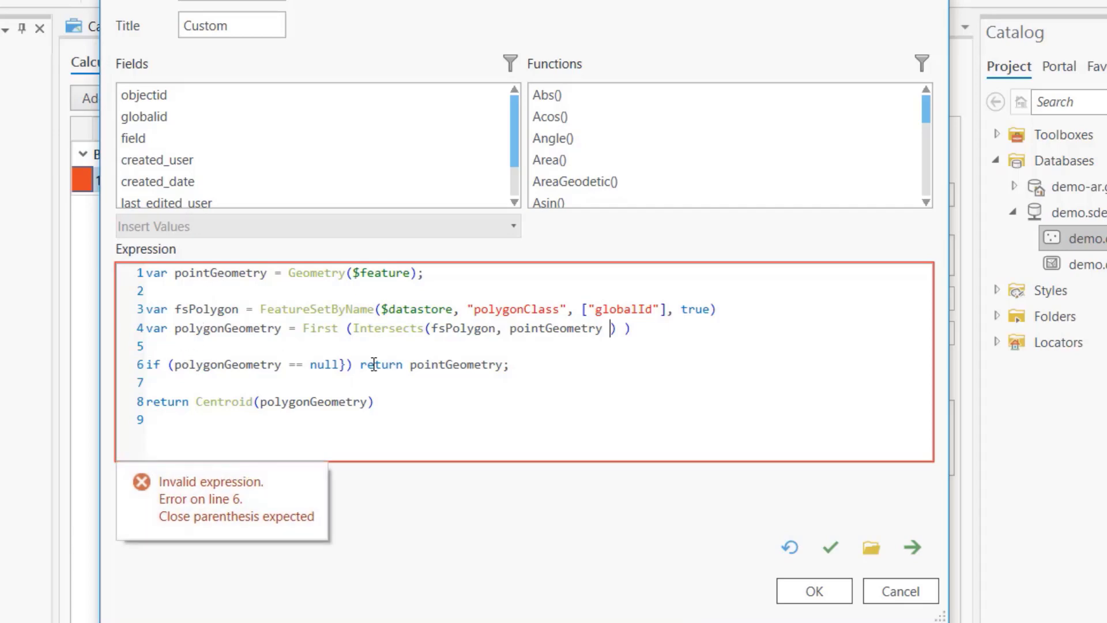
click(345, 364)
key(BackSpace)
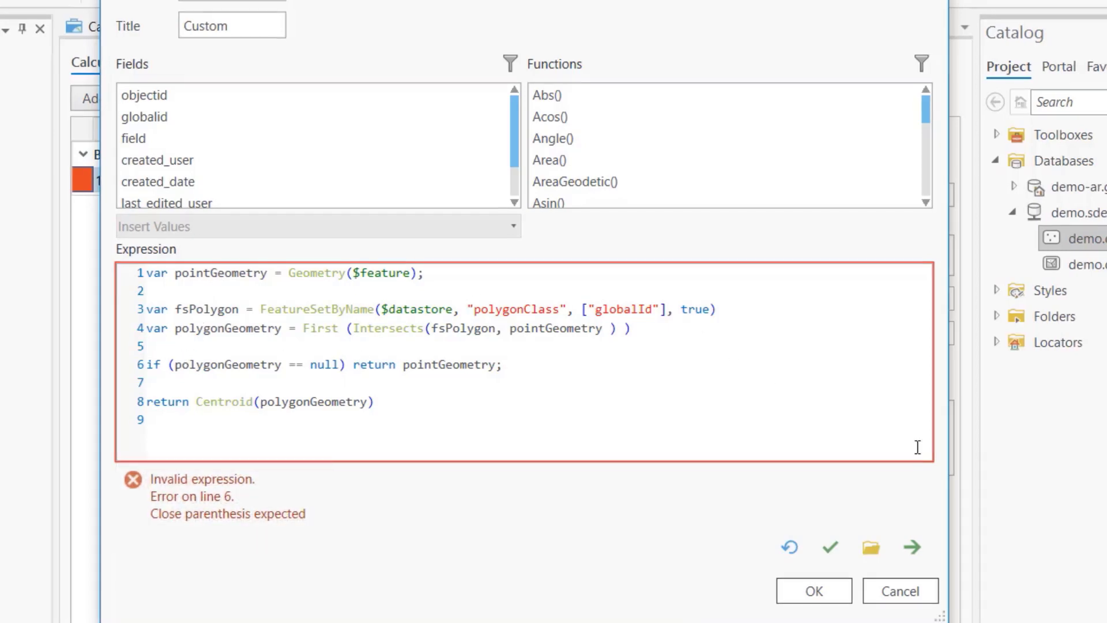
Revalidate and accept the corrected expression, and save the Calculate Centroid rule on pointclass
click(830, 546)
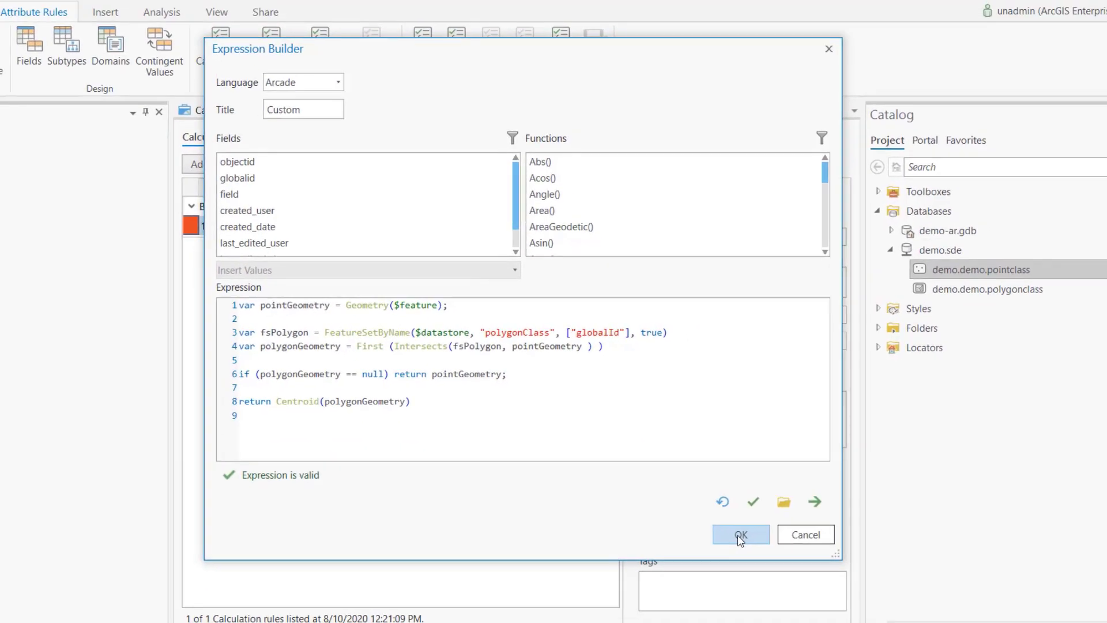
click(738, 536)
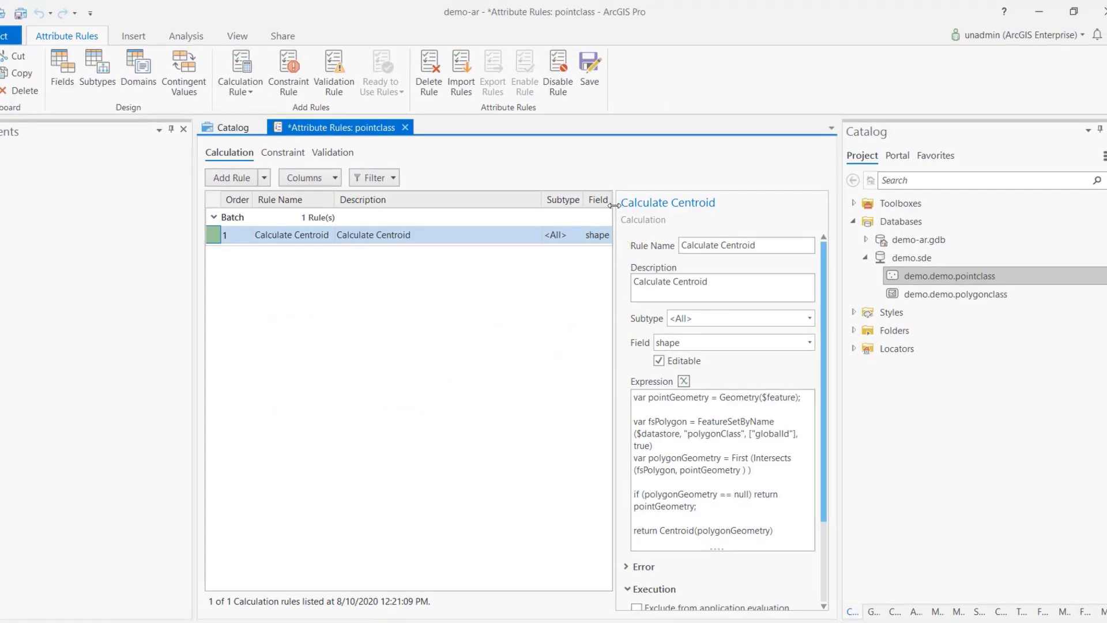
drag(613, 205, 574, 205)
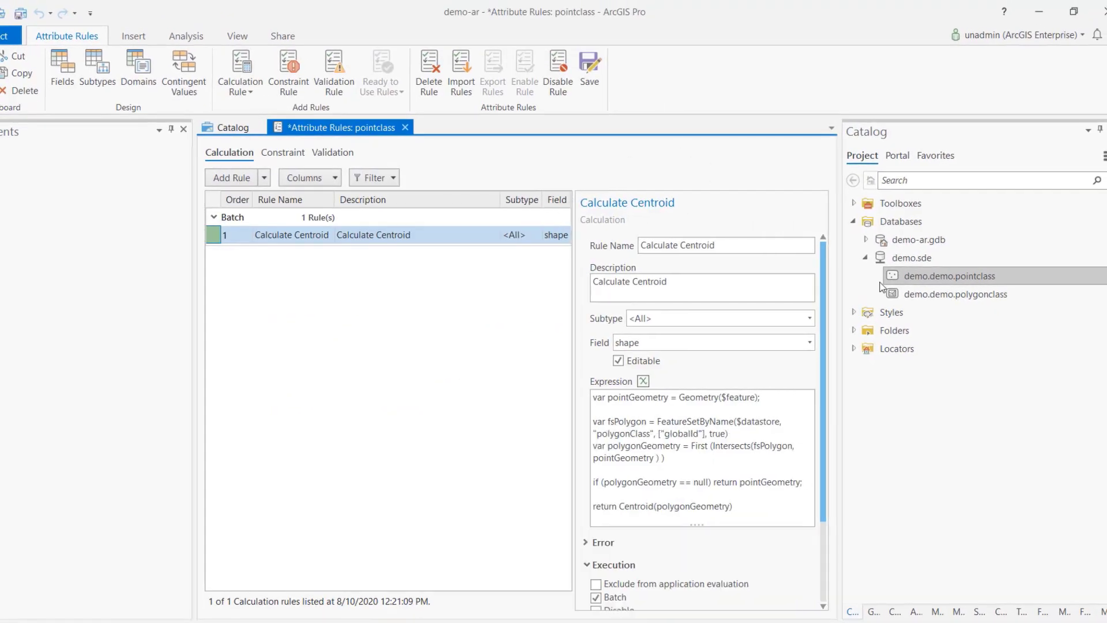
click(595, 68)
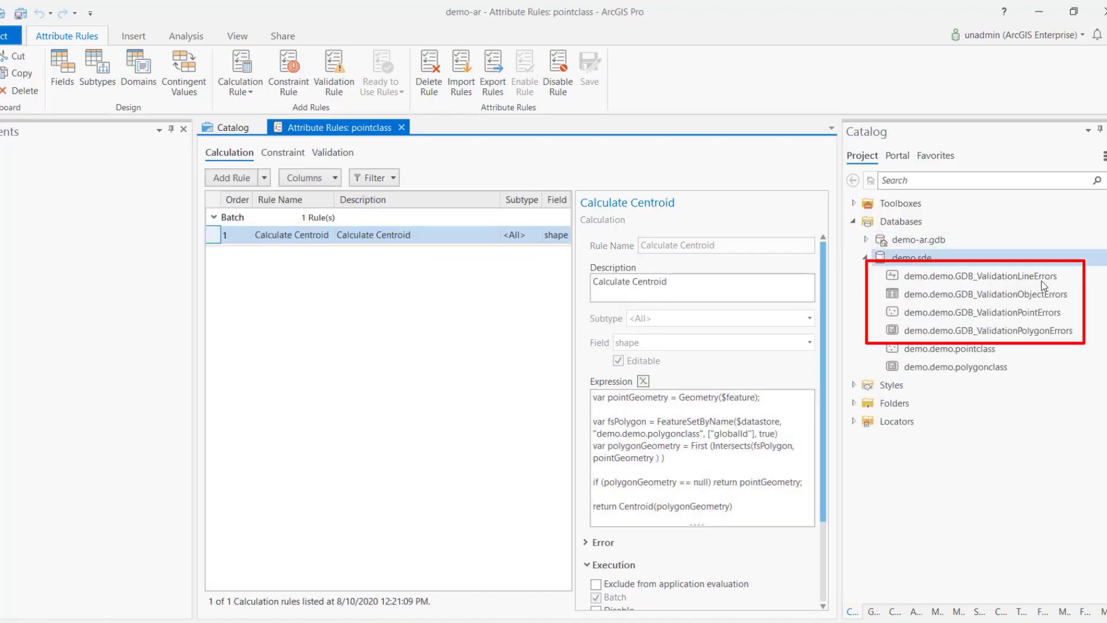
Add the demo.sde feature classes pointclass and polygonclass together to a new map
click(1032, 294)
click(1033, 294)
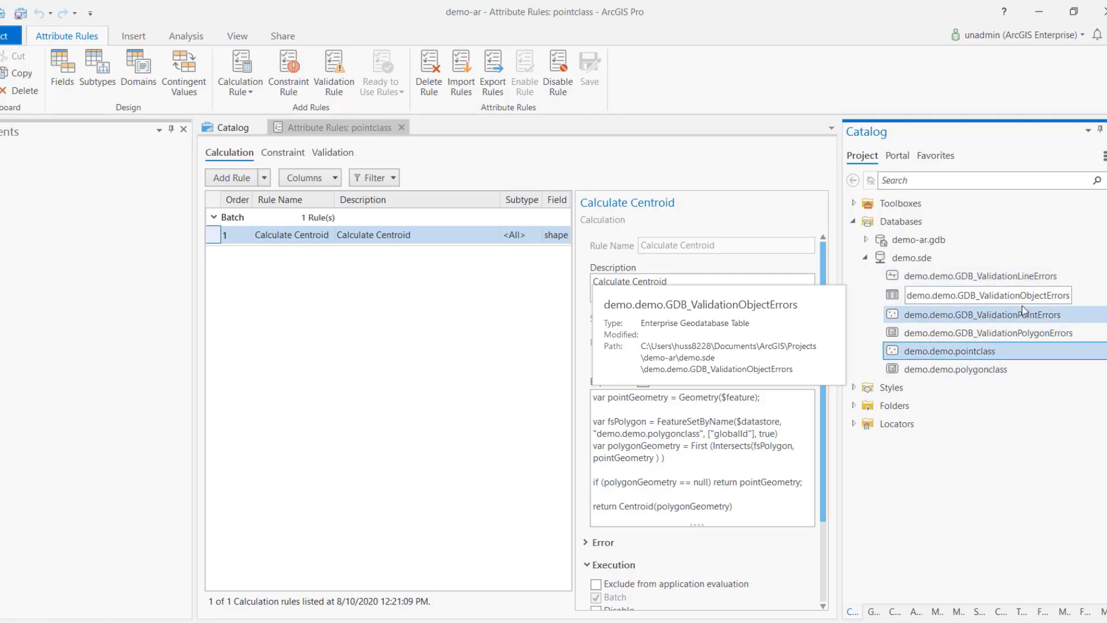
click(1069, 313)
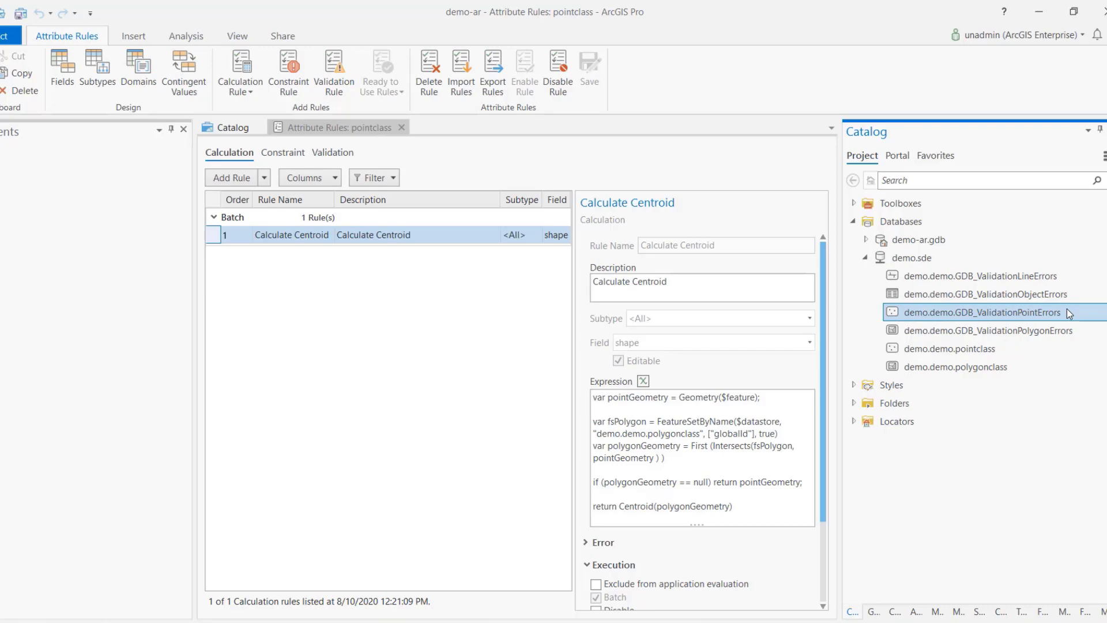
click(981, 348)
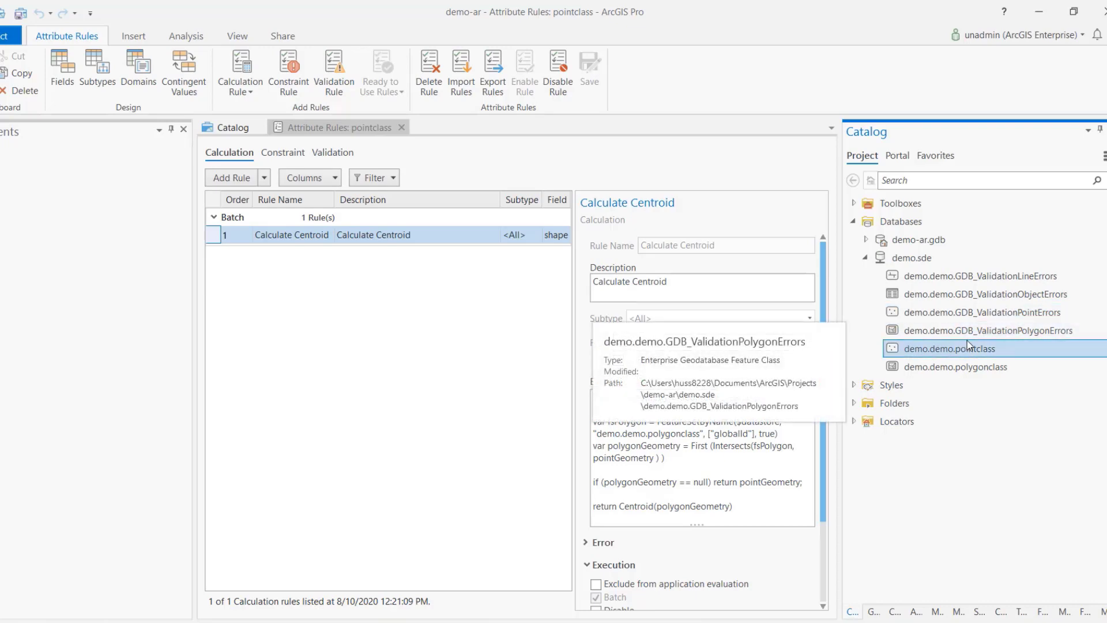
ctrl+click(981, 368)
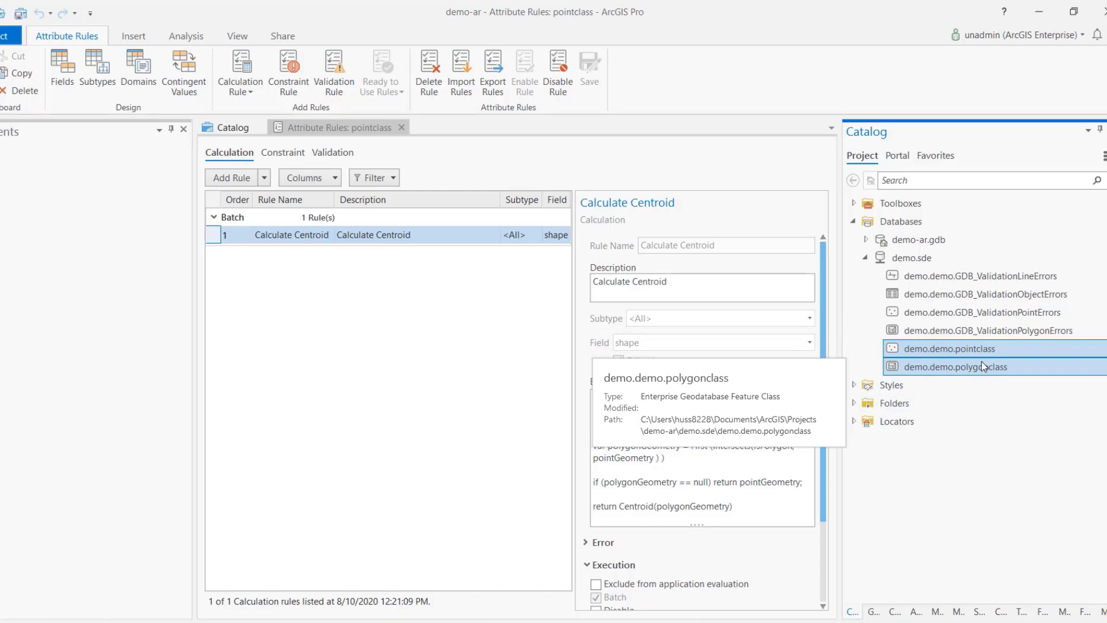
right_click(981, 361)
mouse_move(1047, 369)
click(937, 372)
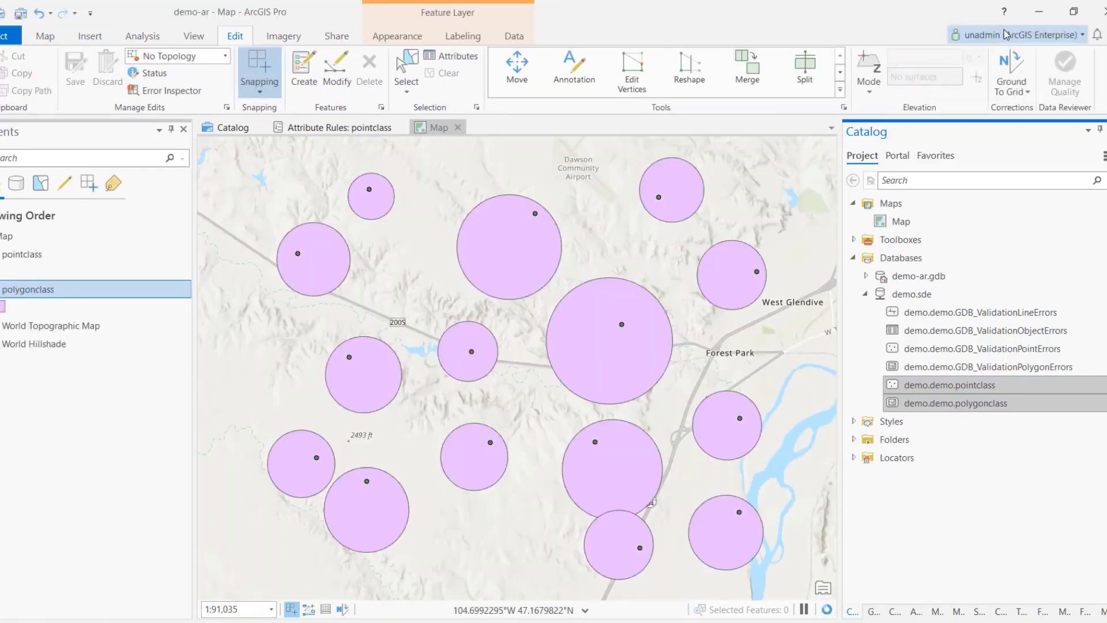
Check the signed-in portal account and rename the map as Attribute-rule-publishing
click(1007, 34)
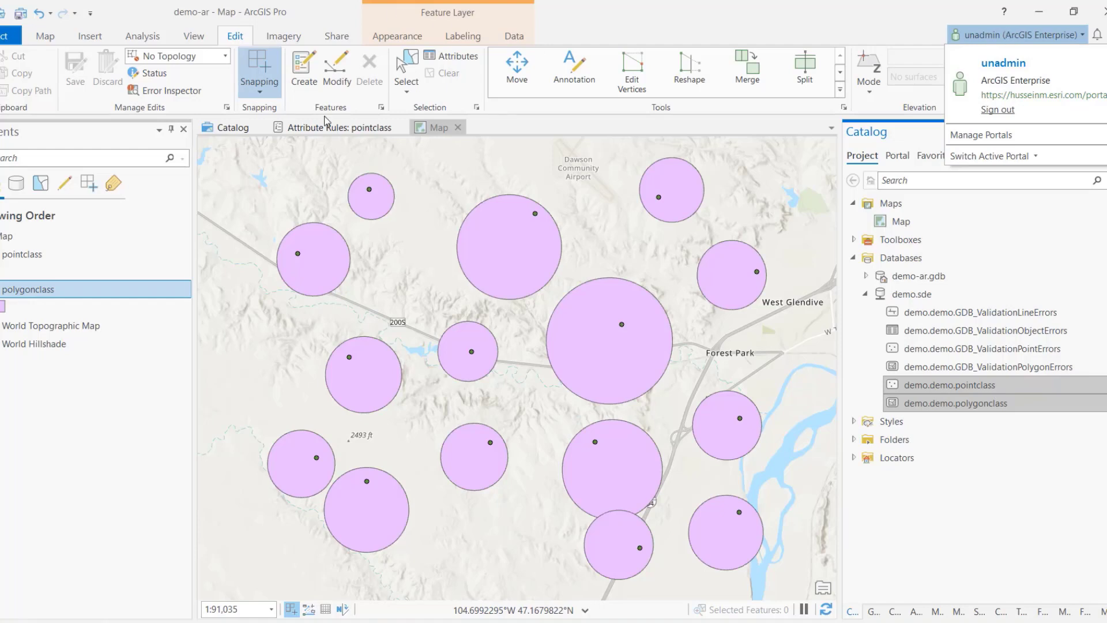
click(15, 237)
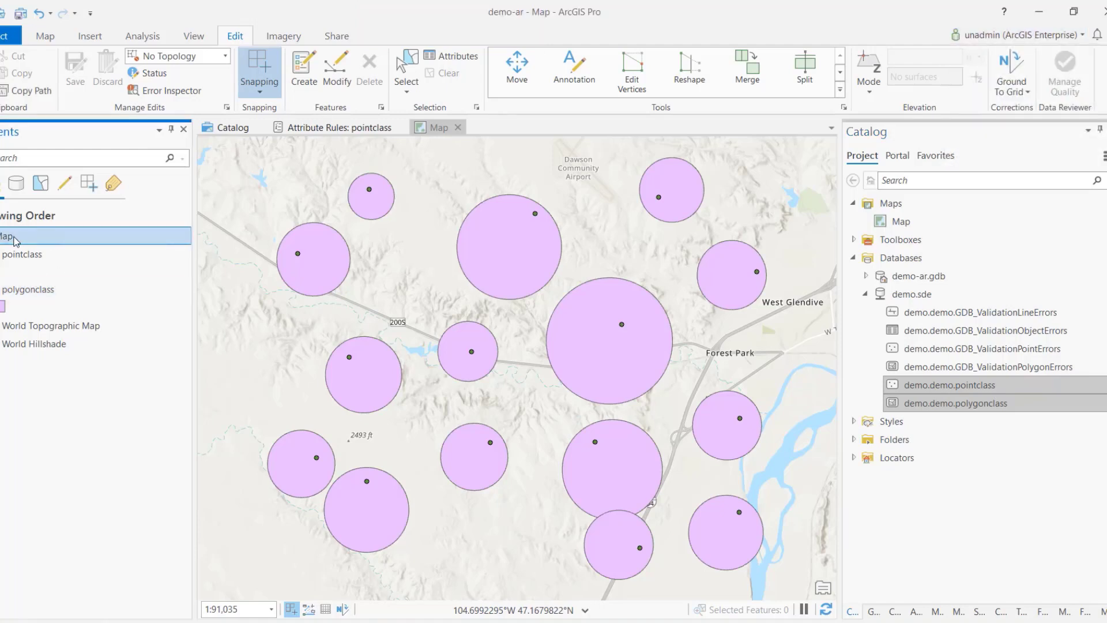
key(F2)
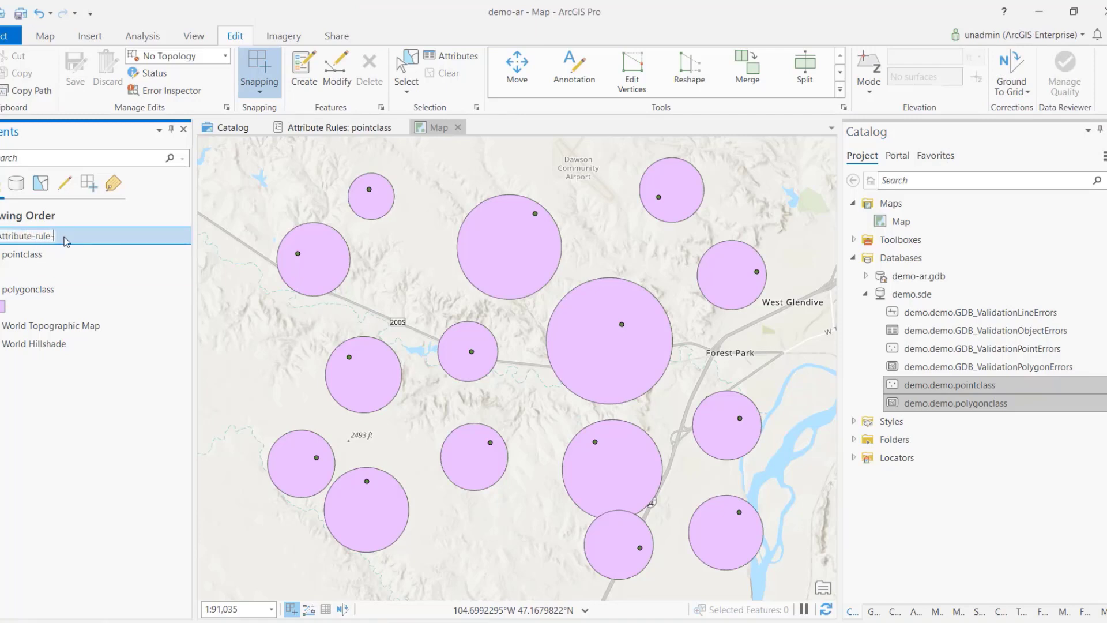
text(Attribute-rule-publishing)
key(Return)
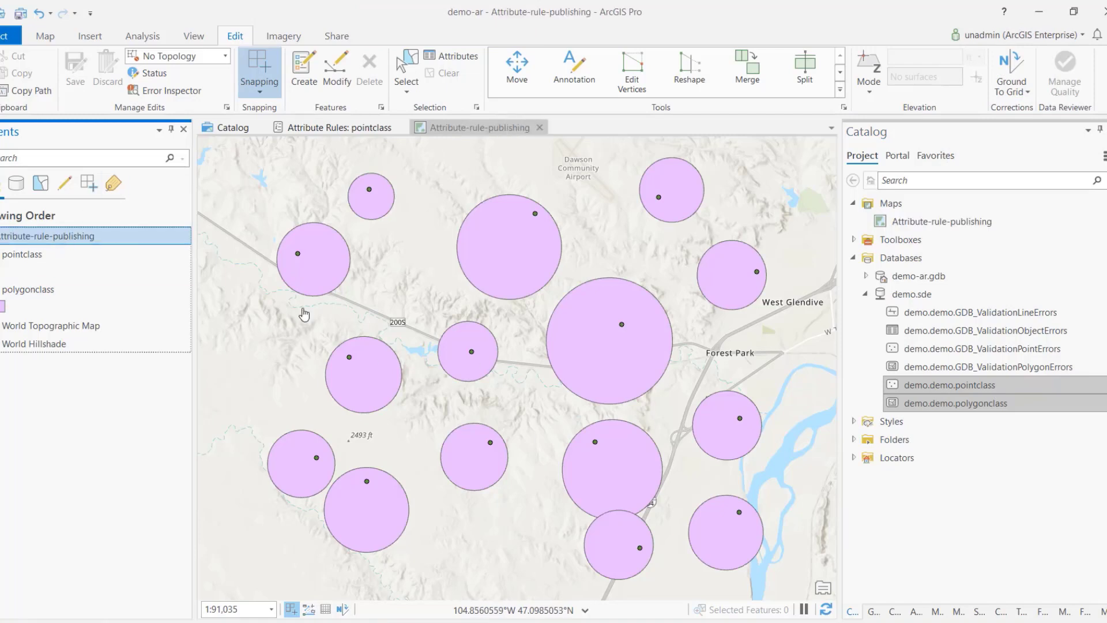
Save the project and start publishing the Attribute-rule-publishing map as a web layer
click(20, 13)
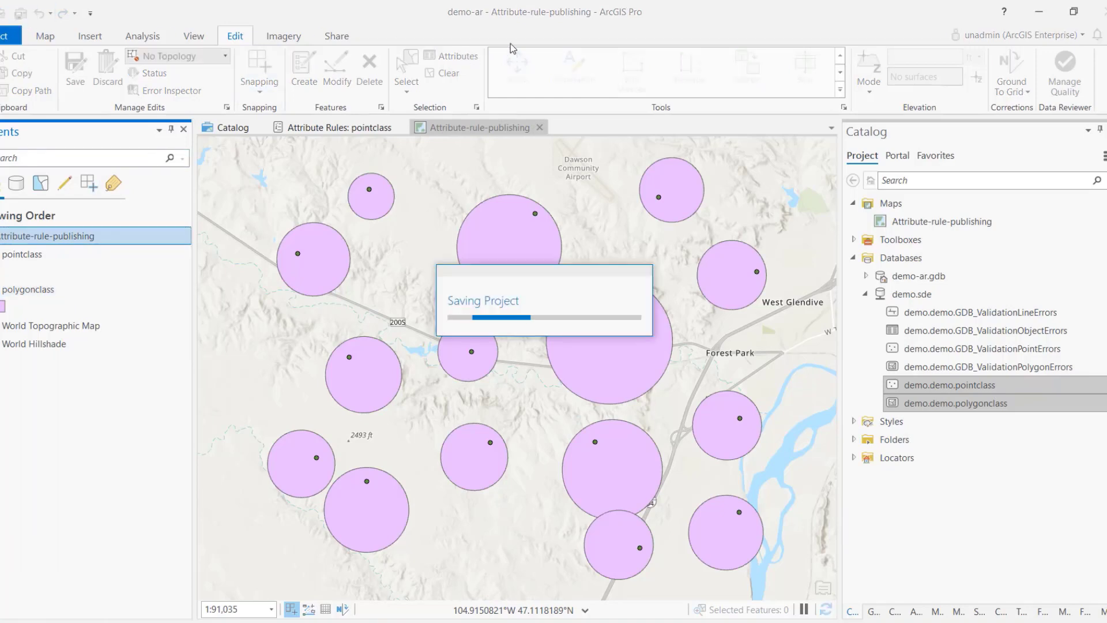
click(342, 38)
click(245, 87)
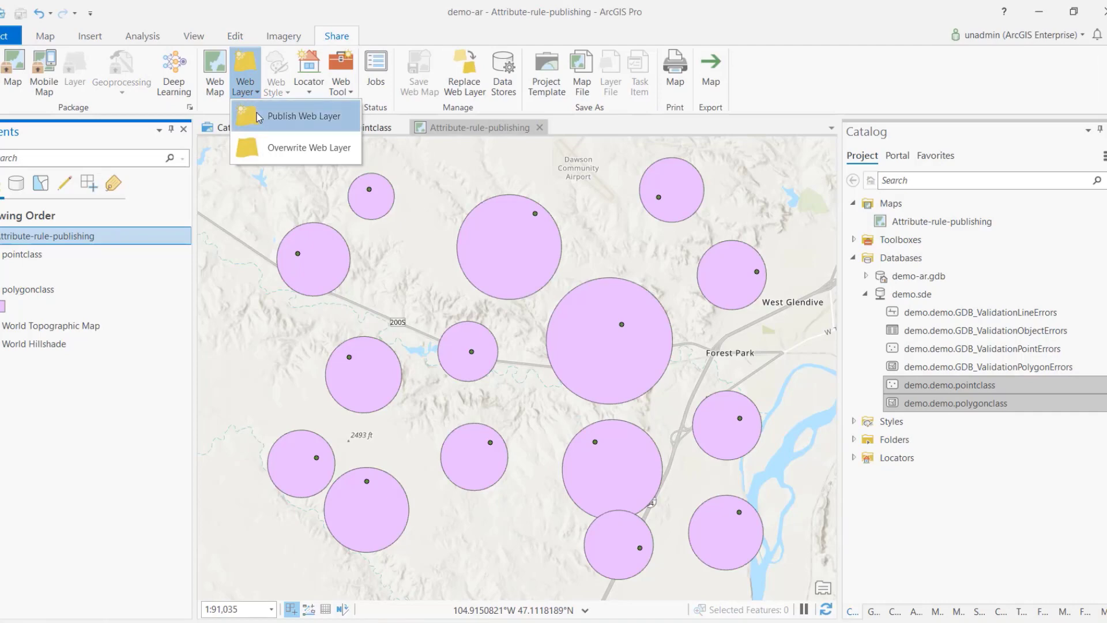
click(259, 109)
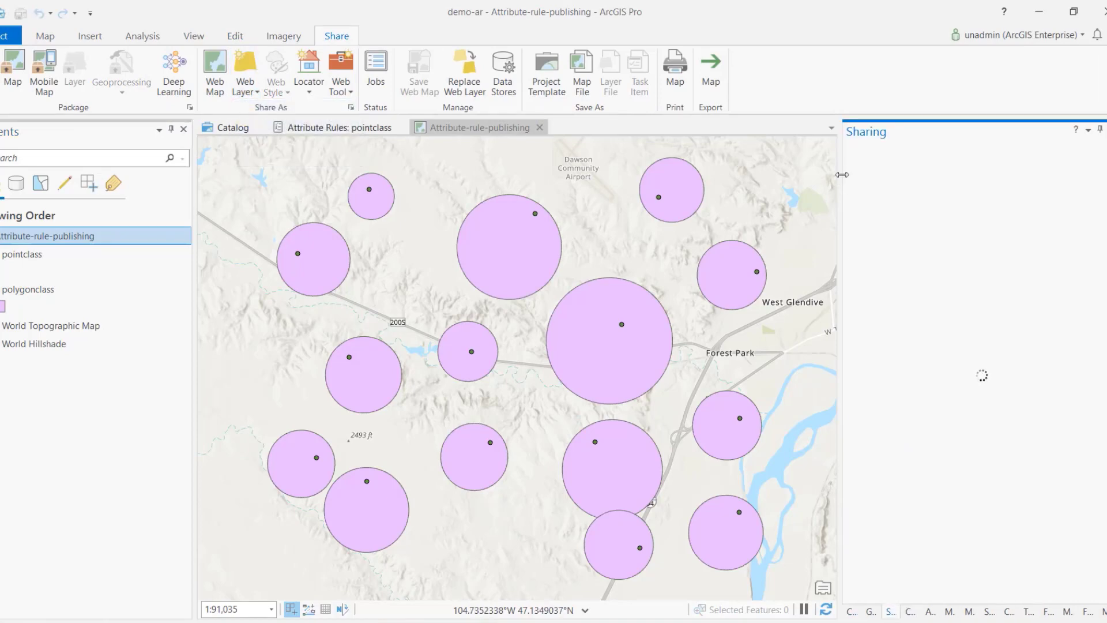
drag(807, 173, 808, 173)
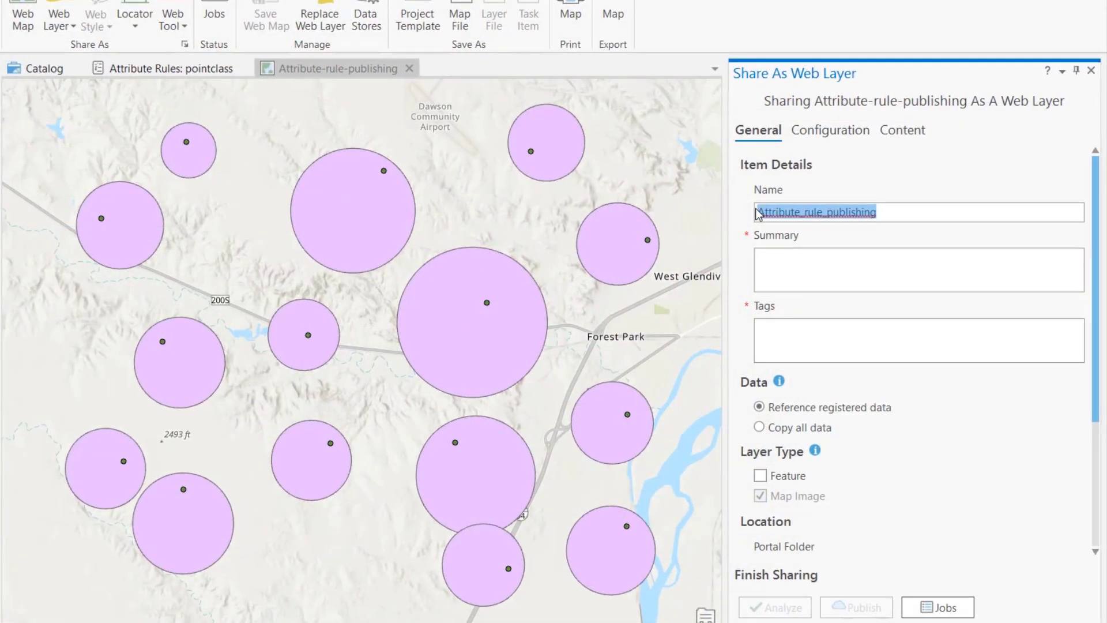
Set the web layer's name, summary and tags to centroid_calculation_service, and include the Feature layer type
key(BackSpace)
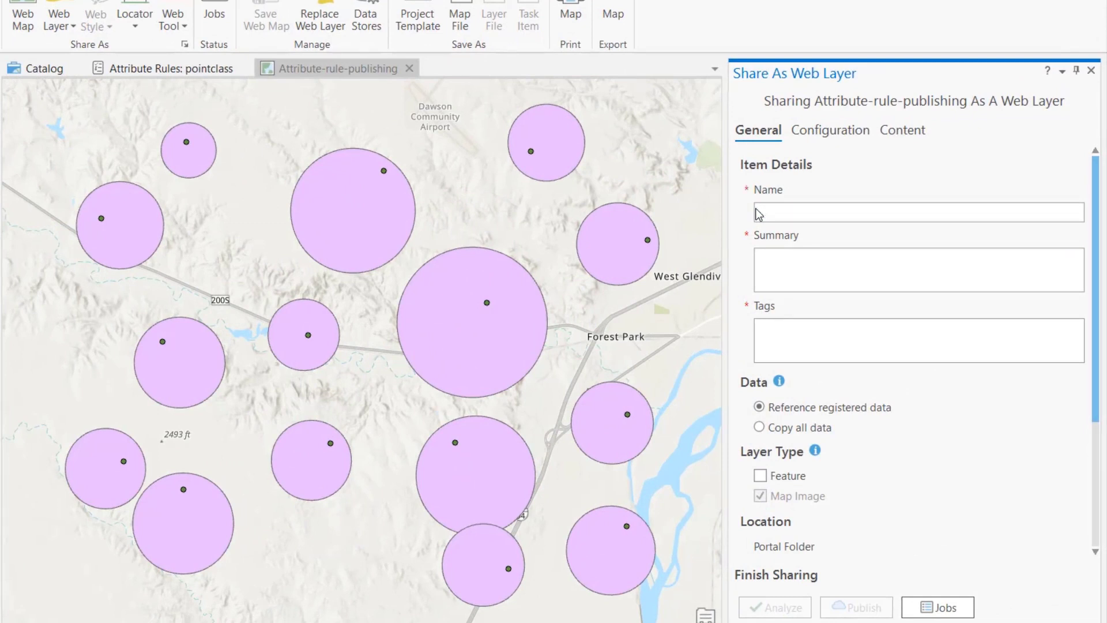
text(centroid-)
key(BackSpace)
text(_calculation_service)
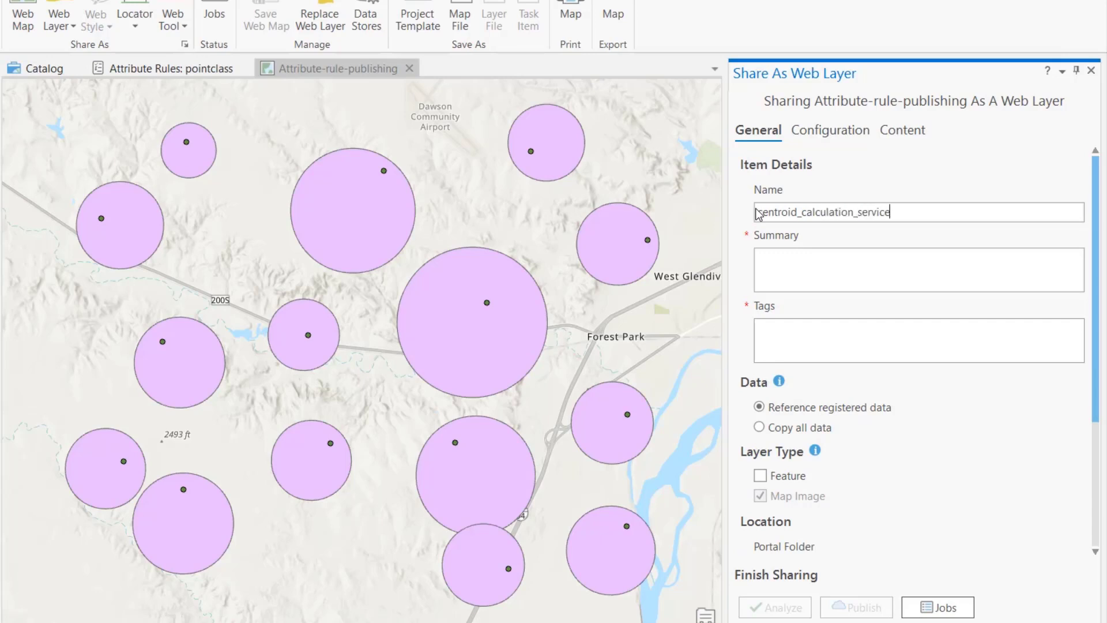
double_click(759, 213)
key(ctrl+c)
click(853, 274)
key(ctrl+v)
click(840, 321)
key(ctrl+v)
click(760, 476)
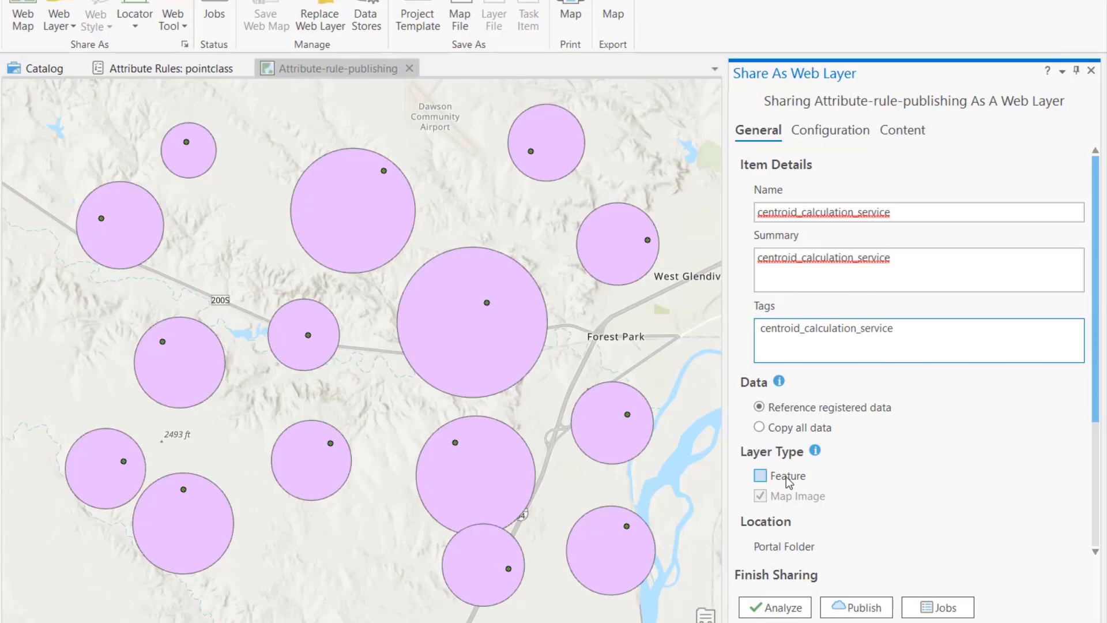
Share the web layer with ArcGIS Enterprise and check its configuration settings
scroll(1099, 252, down, 5)
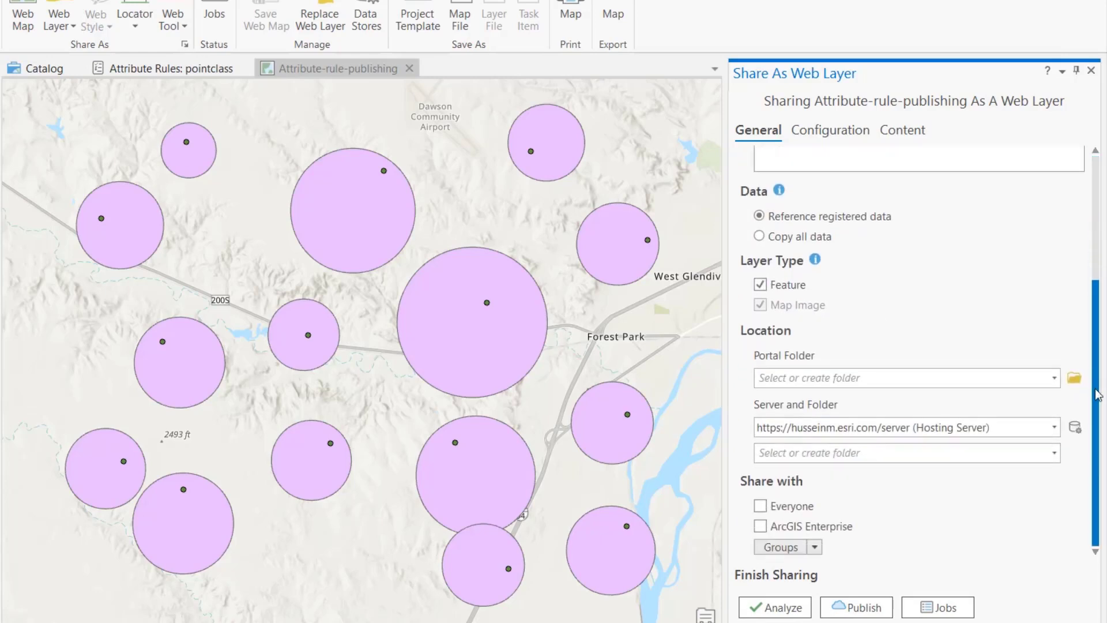
click(843, 522)
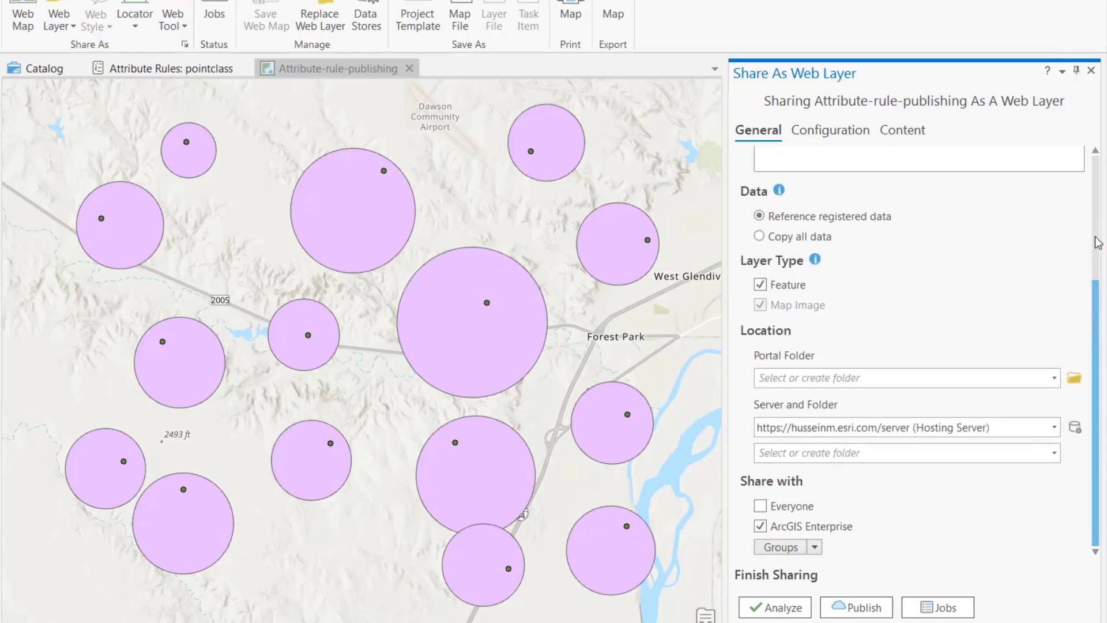
scroll(1099, 193, up, 5)
click(840, 133)
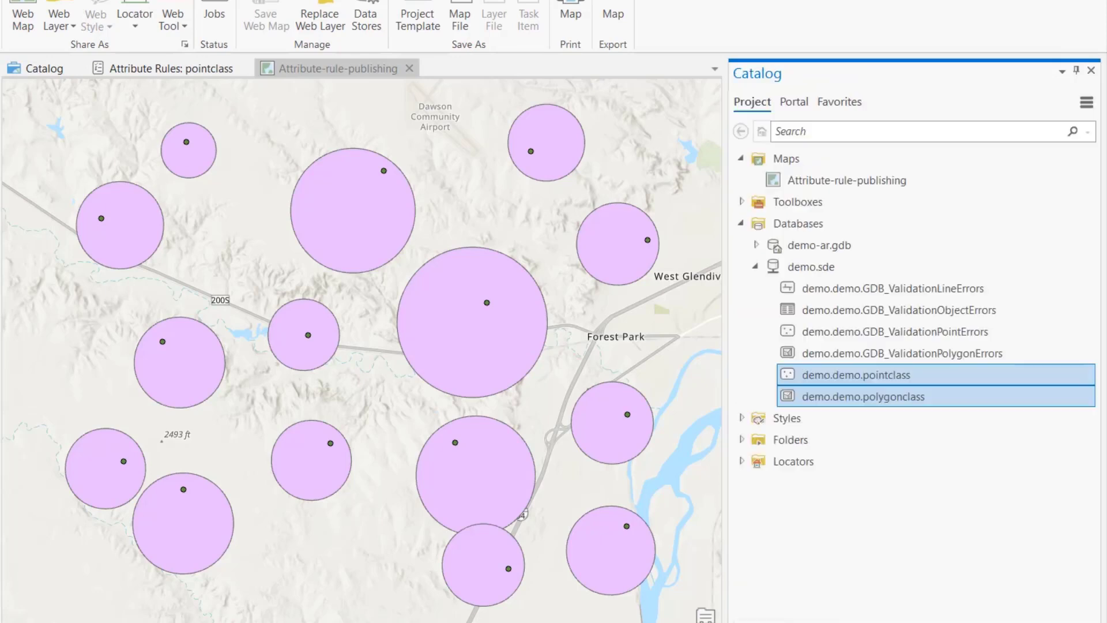
Register the demo.sde feature class pointclass as versioned
right_click(911, 378)
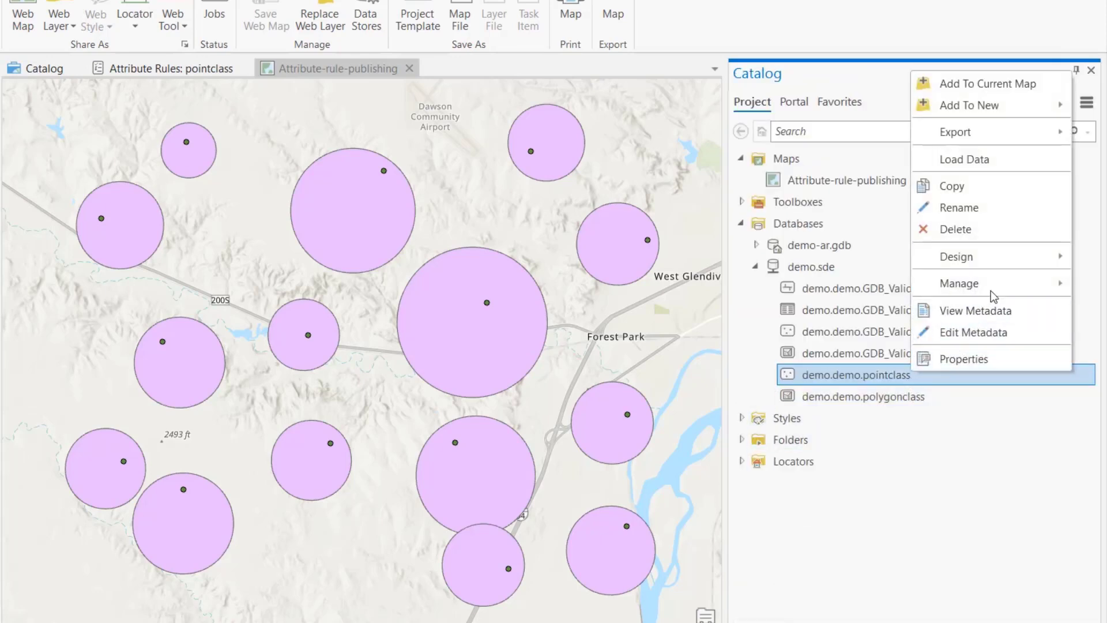
mouse_move(993, 283)
click(857, 366)
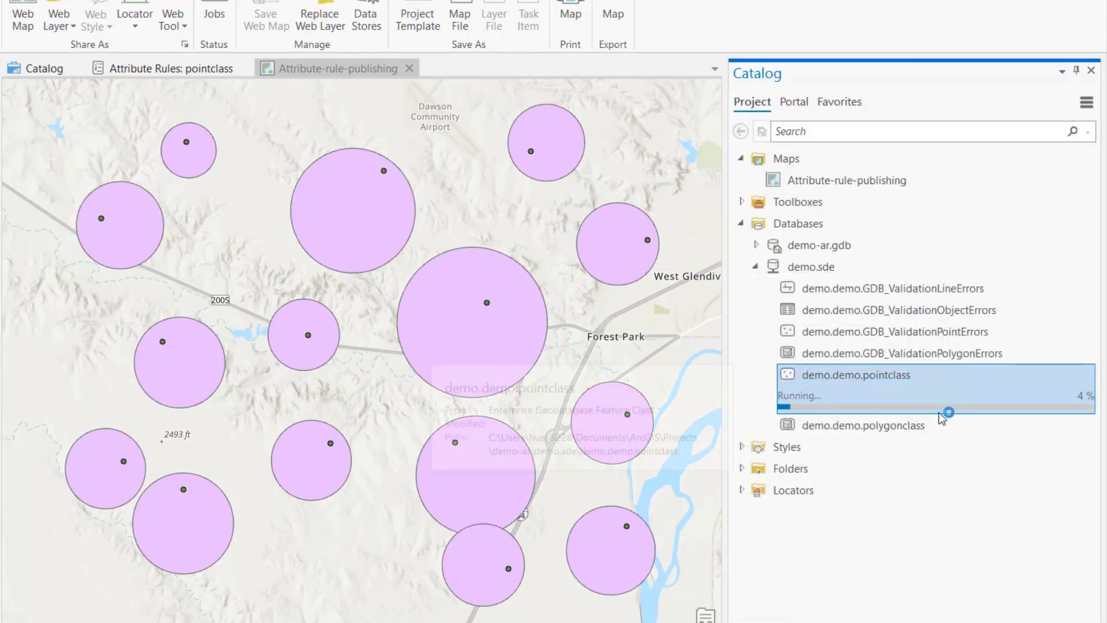
Register the demo.sde feature class polygonclass as versioned
right_click(923, 400)
key(Escape)
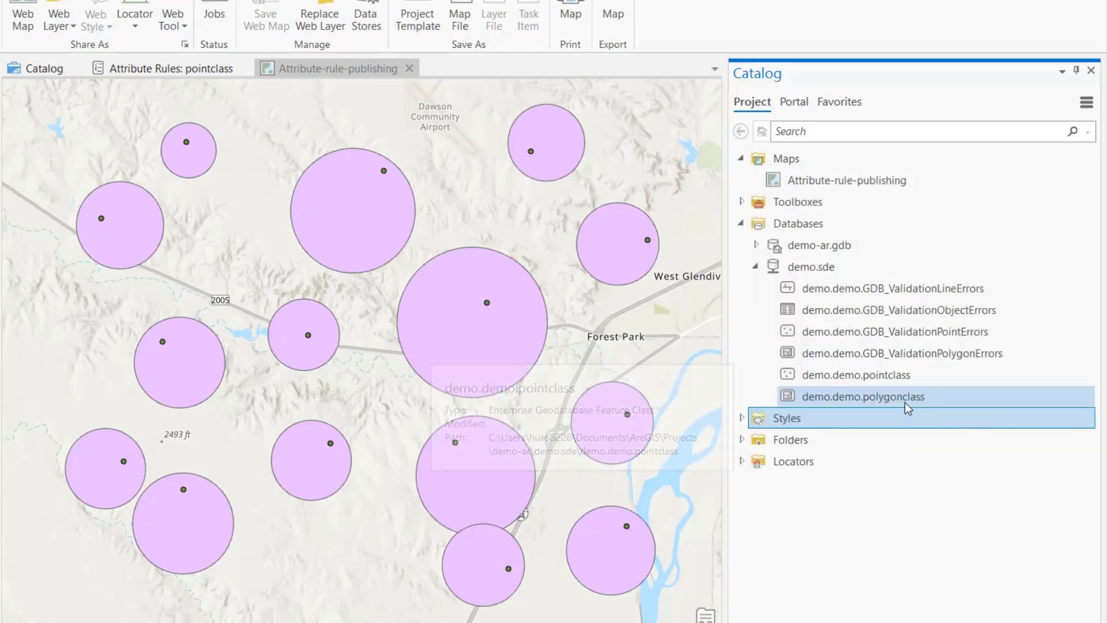
right_click(907, 398)
mouse_move(916, 310)
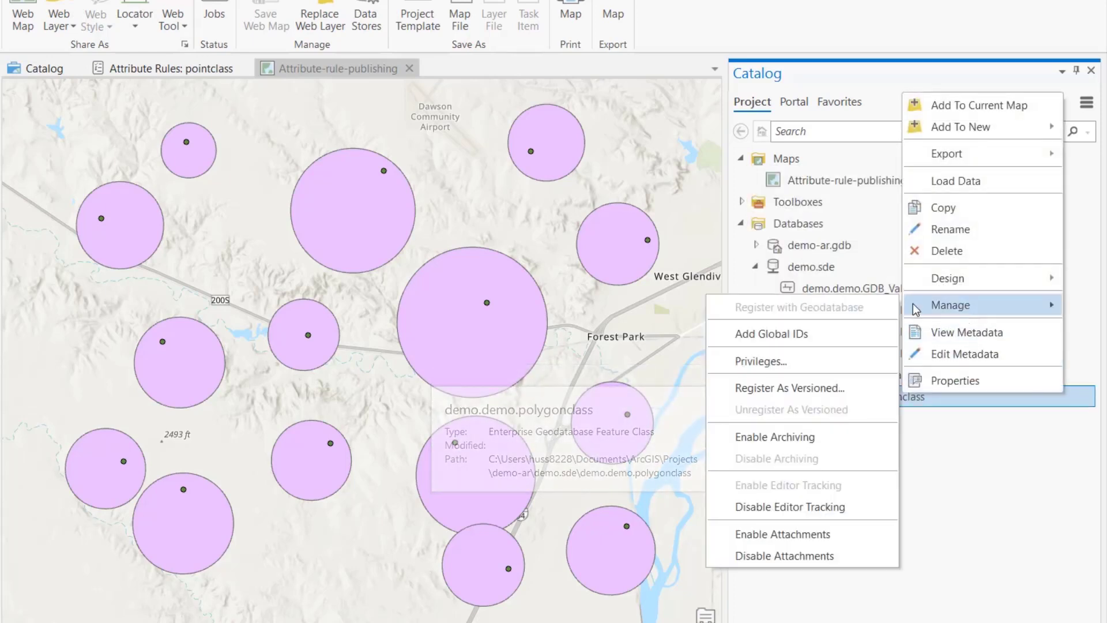
click(812, 388)
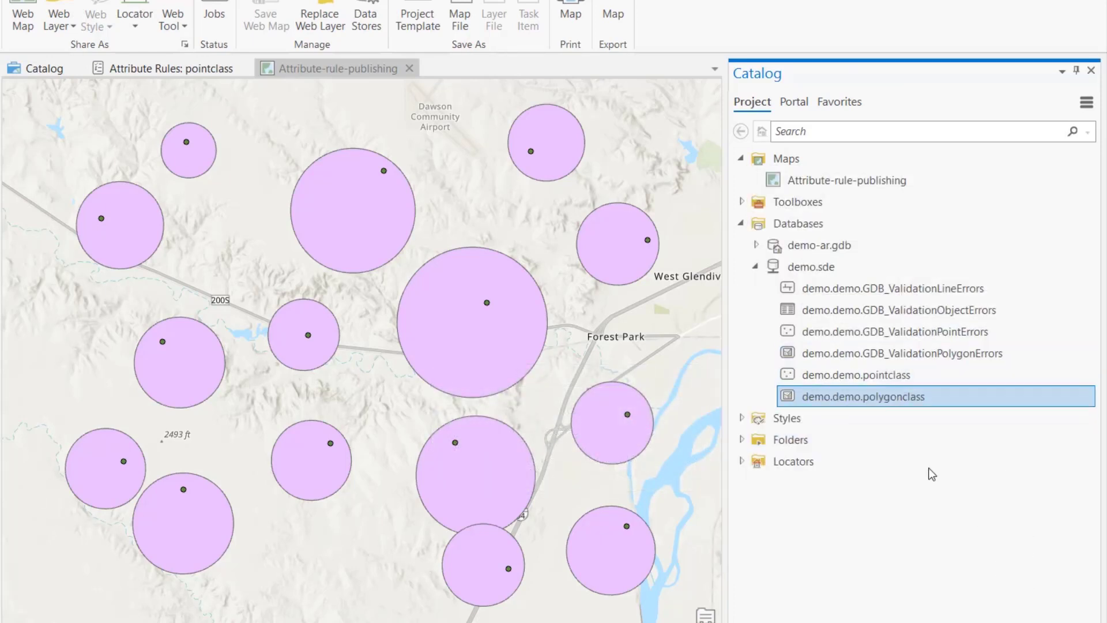
Restart publishing the map as a web layer with centroid_calculation_service as name, summary and tag, including the Feature layer type
click(58, 20)
click(65, 58)
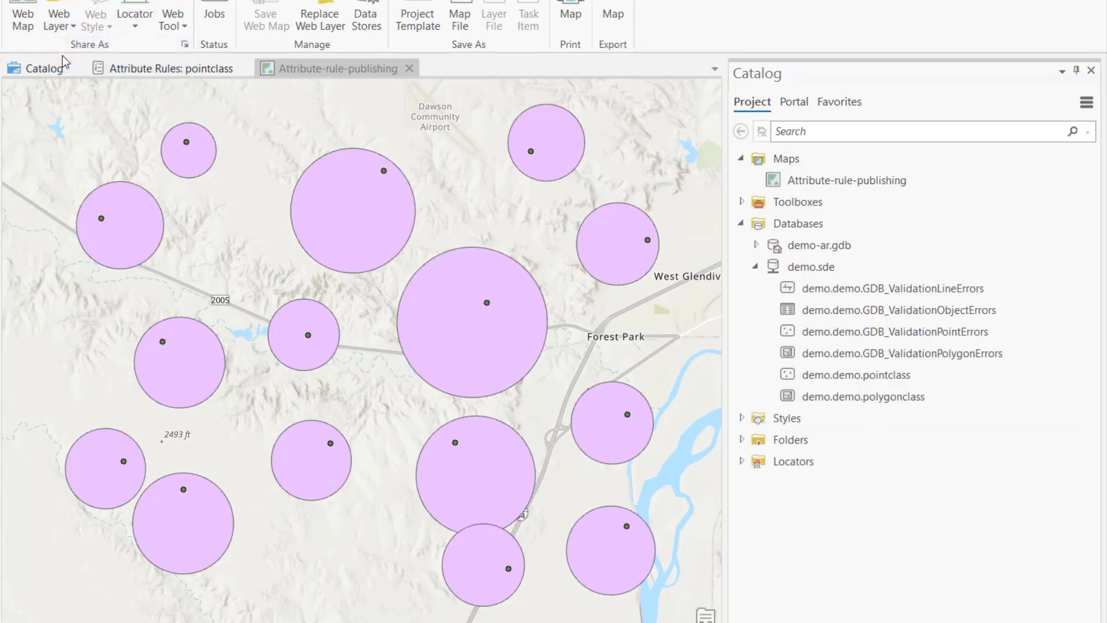
click(1091, 70)
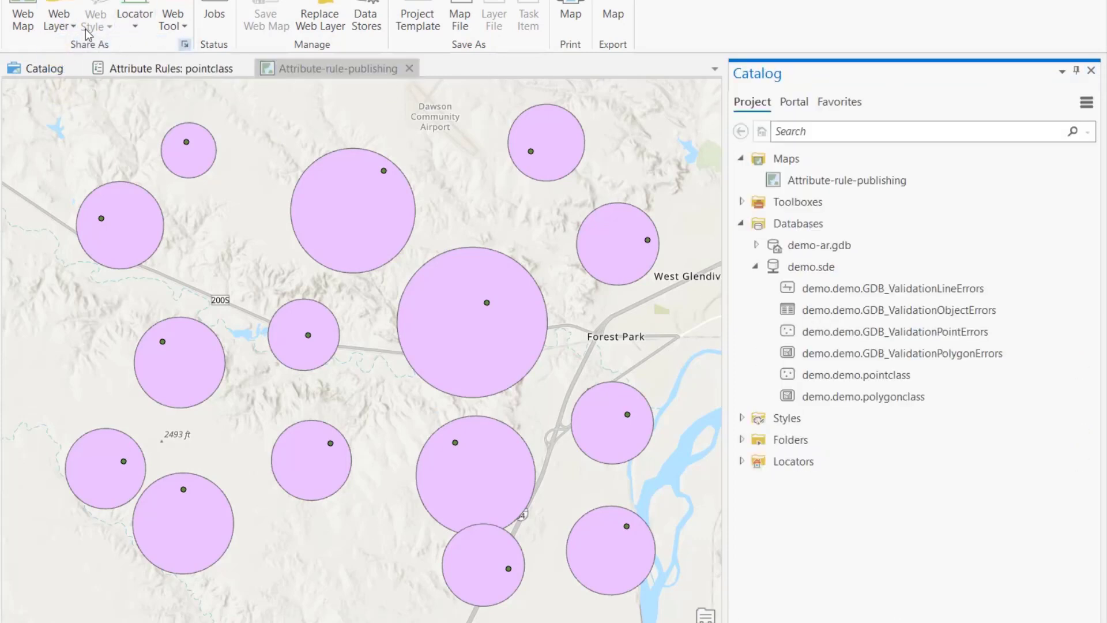
click(58, 23)
click(60, 55)
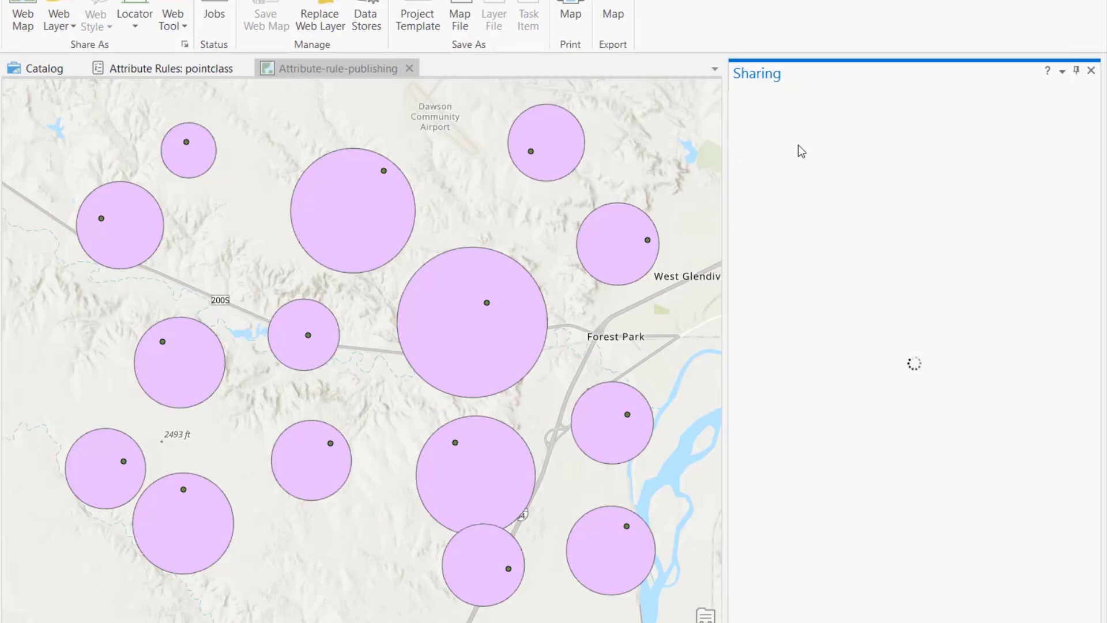
drag(880, 212, 699, 228)
text(centroid_calculation_service)
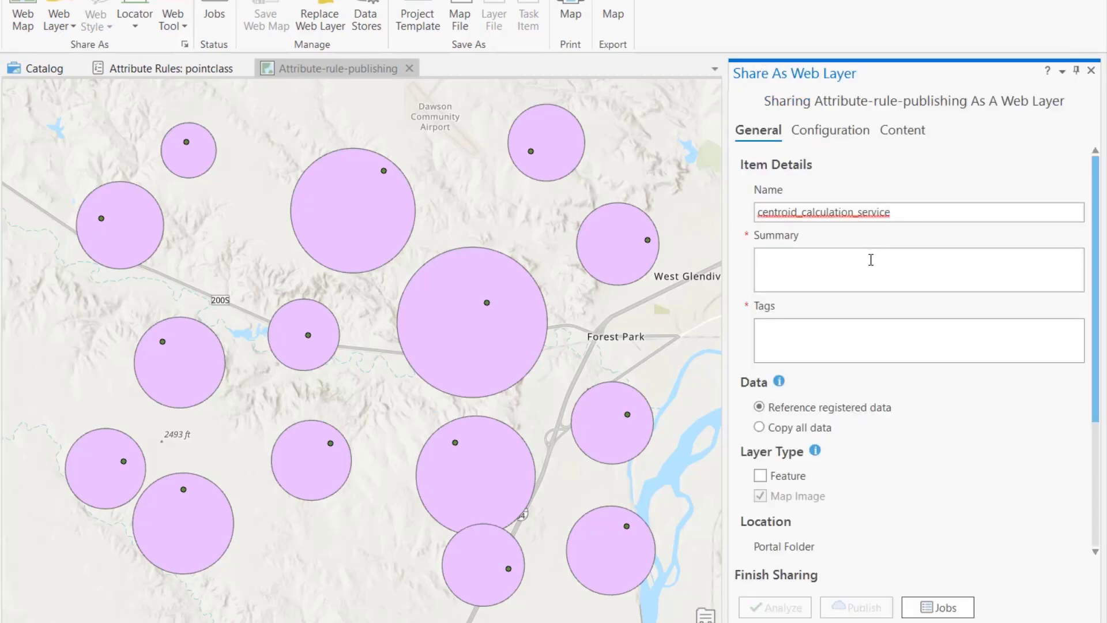
click(871, 260)
key(ctrl+v)
click(824, 345)
key(ctrl+v)
click(805, 476)
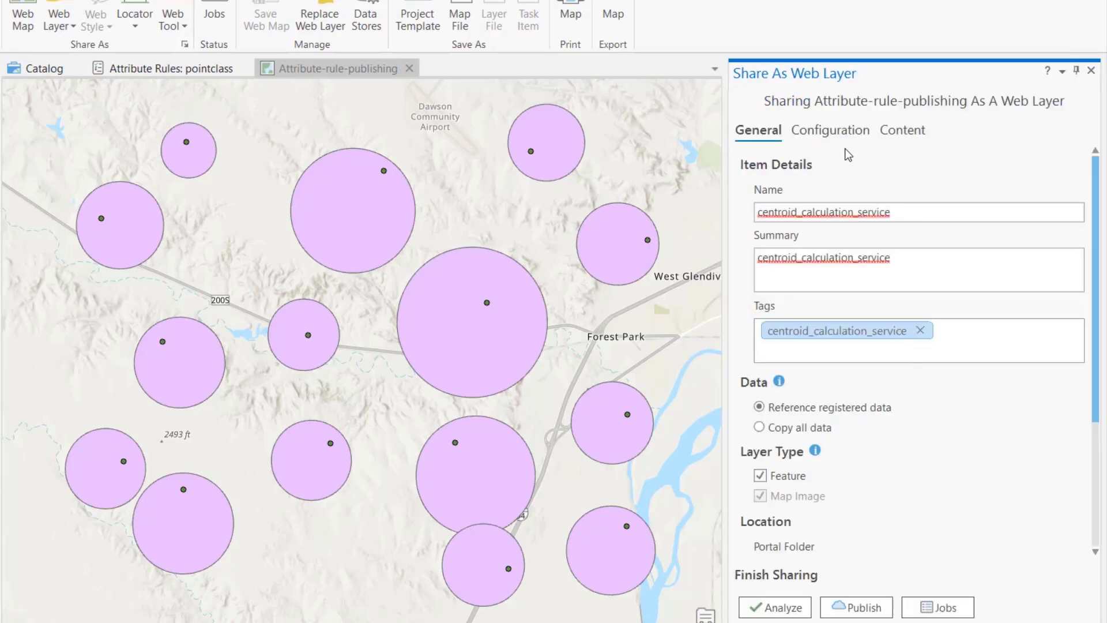
Check the web layer's Version Management and Validation capabilities, and analyze the layer for publishing problems
click(834, 132)
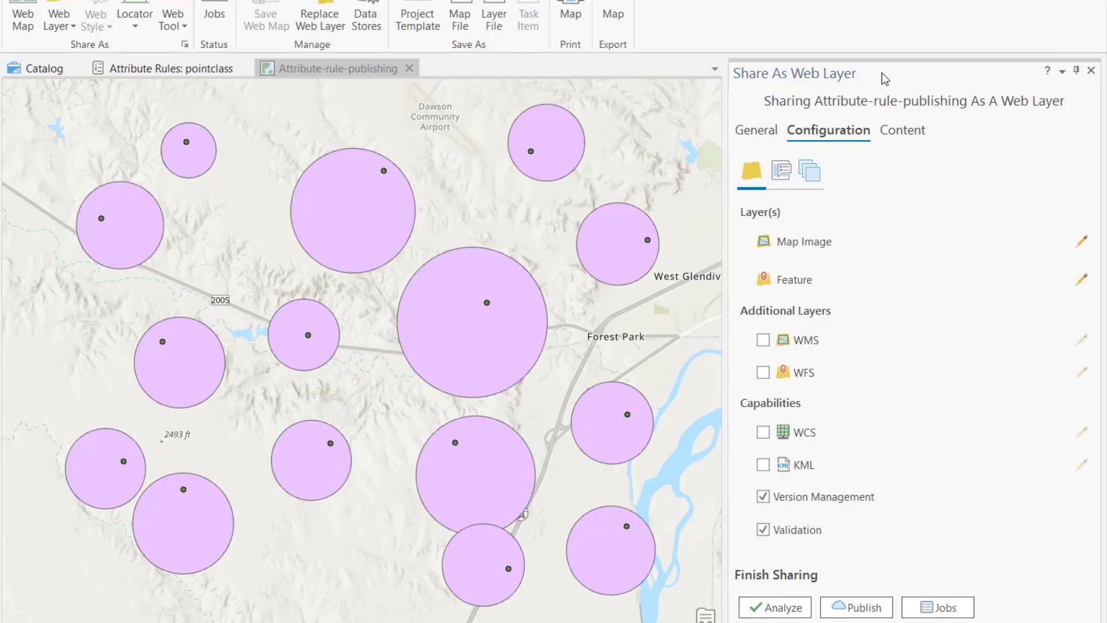
click(775, 134)
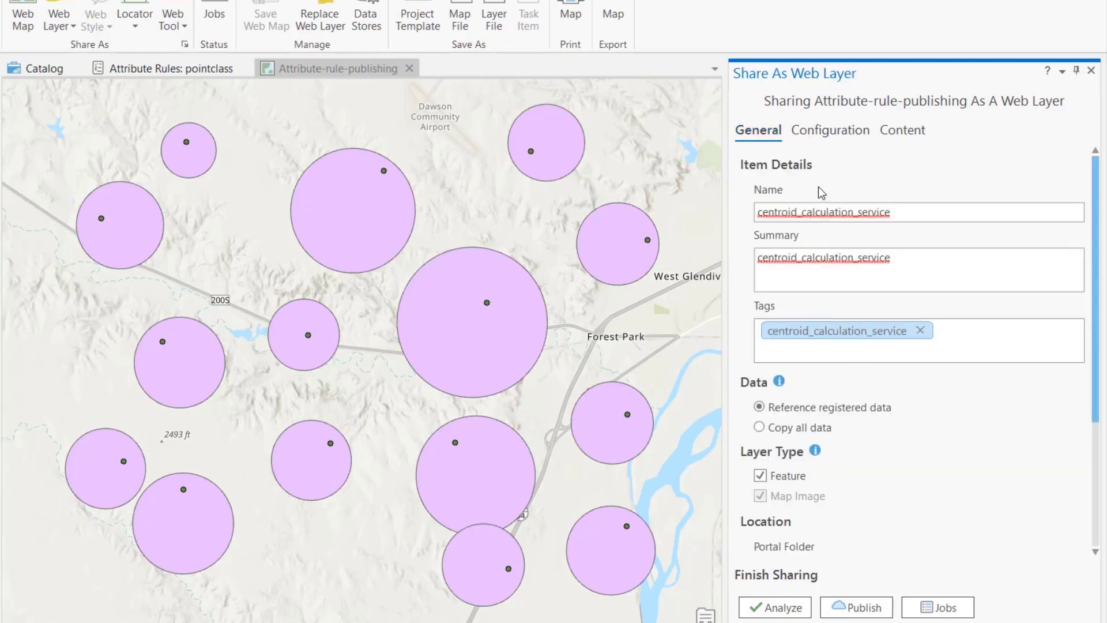
click(775, 607)
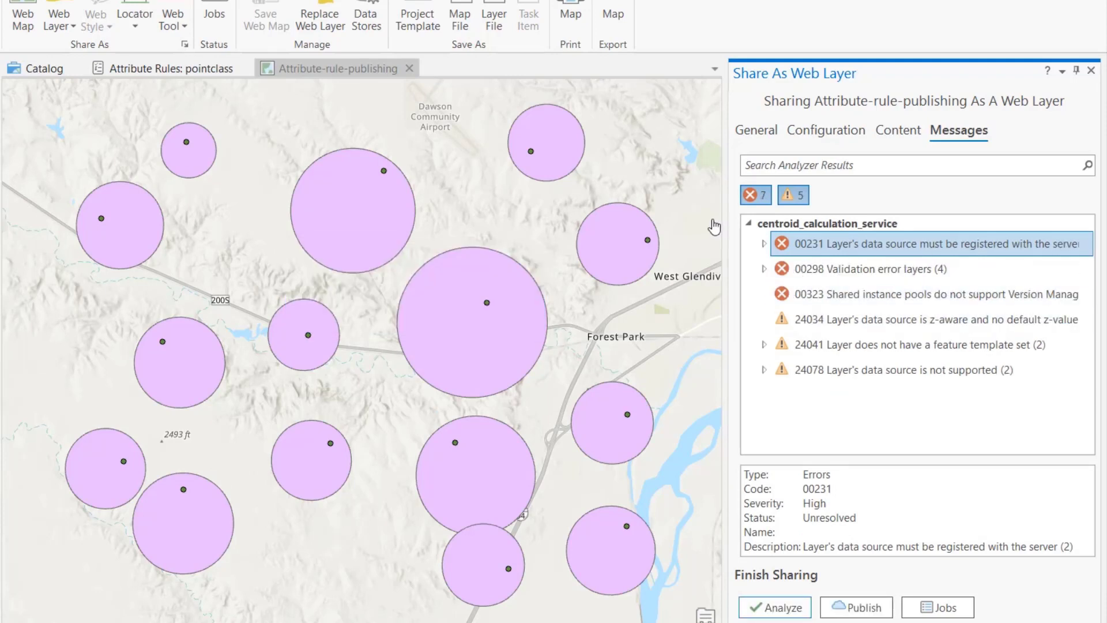
Widen the sharing pane, expand error 00231 and open the data store registration for its first entry
drag(725, 219, 515, 220)
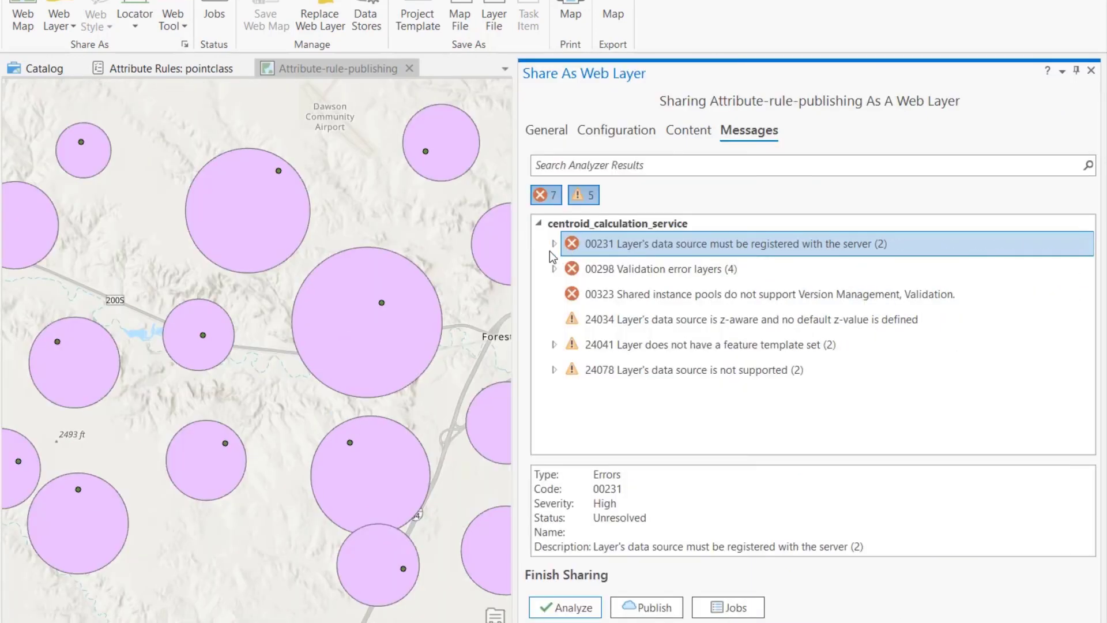
click(549, 252)
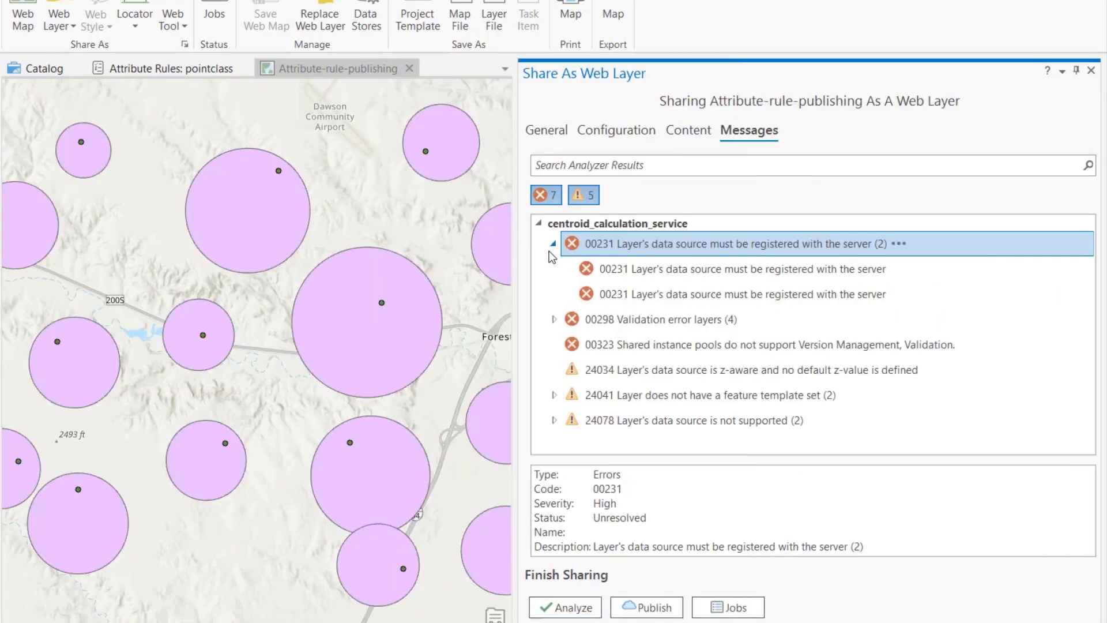
right_click(748, 271)
click(786, 278)
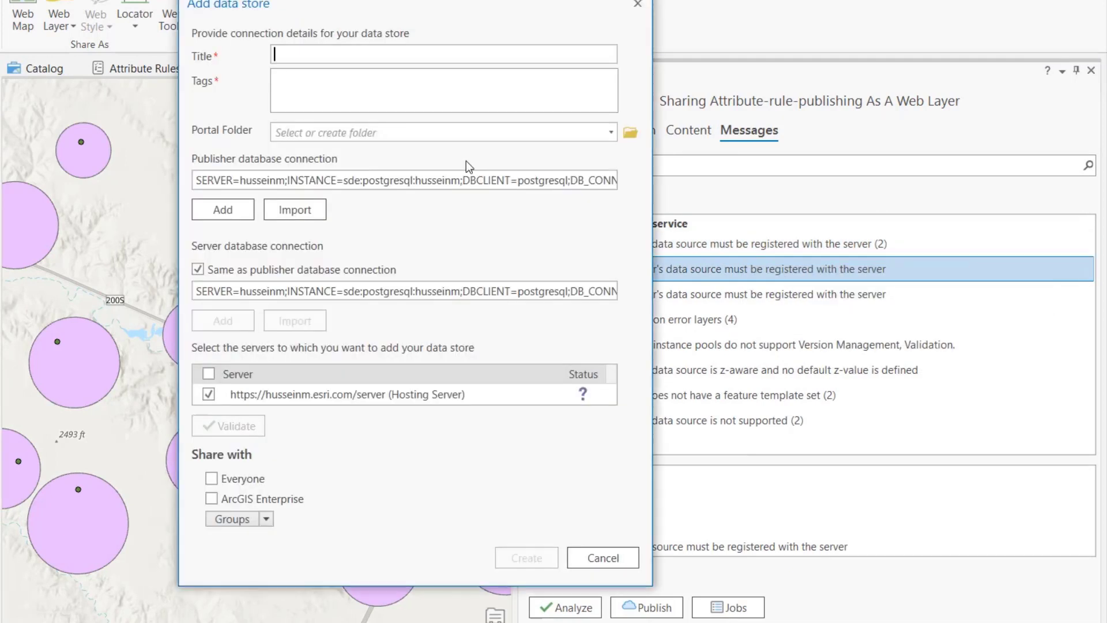
Create a data store with centroid_calculation_service_datasource as title and tag, shared with ArcGIS Enterprise, and close the form
text(centroid_calculation_service_)
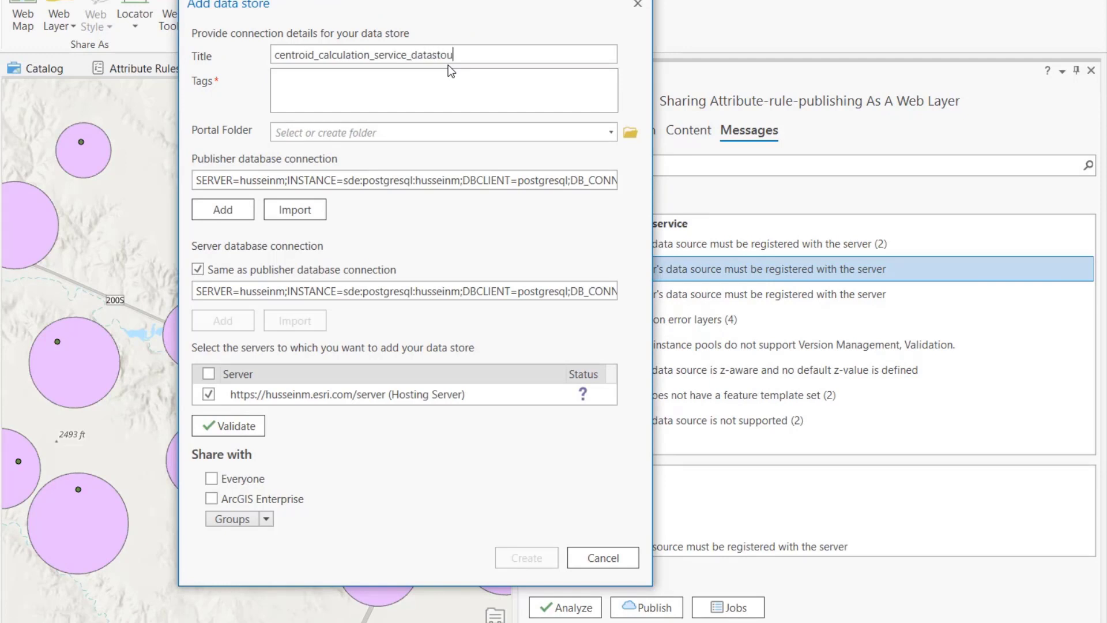
text(datasource)
key(ctrl+a)
key(ctrl+c)
click(450, 81)
key(ctrl+v)
click(211, 498)
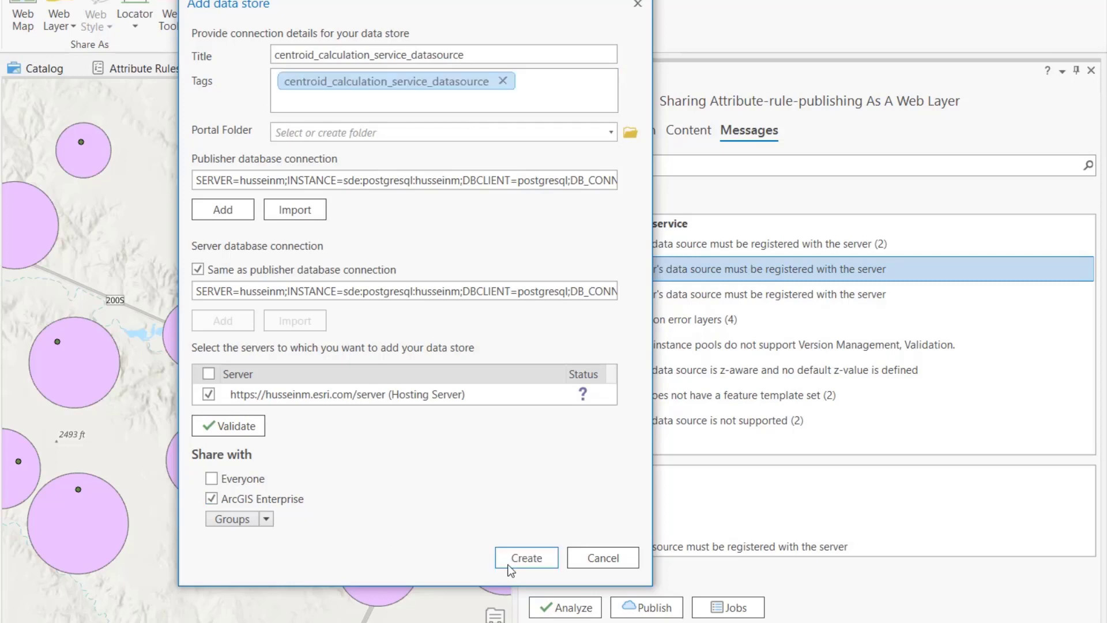
click(510, 562)
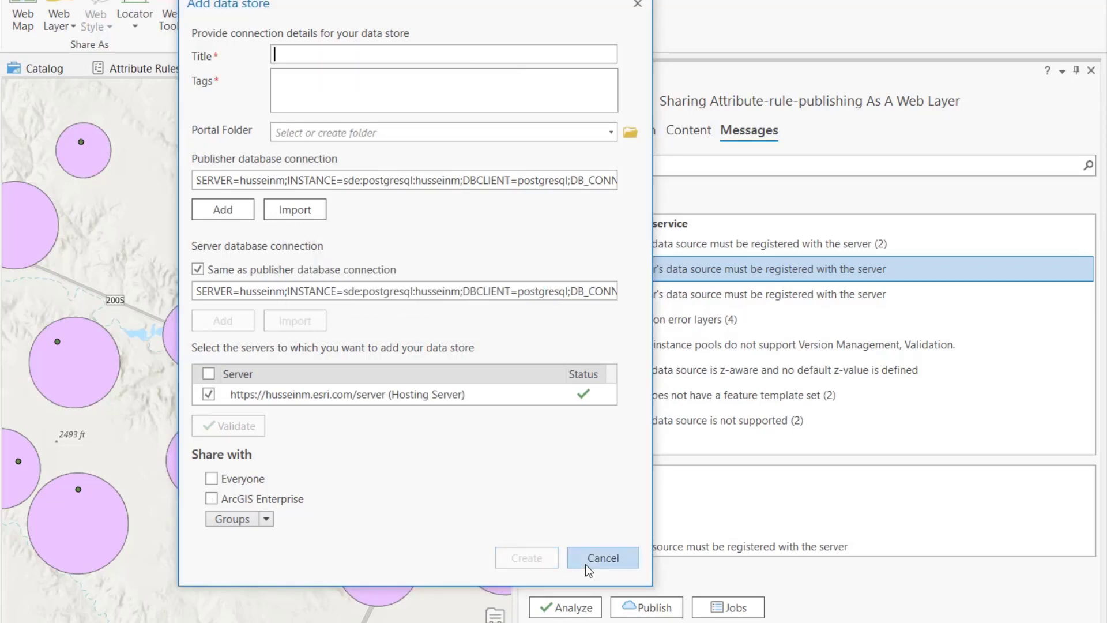
click(588, 570)
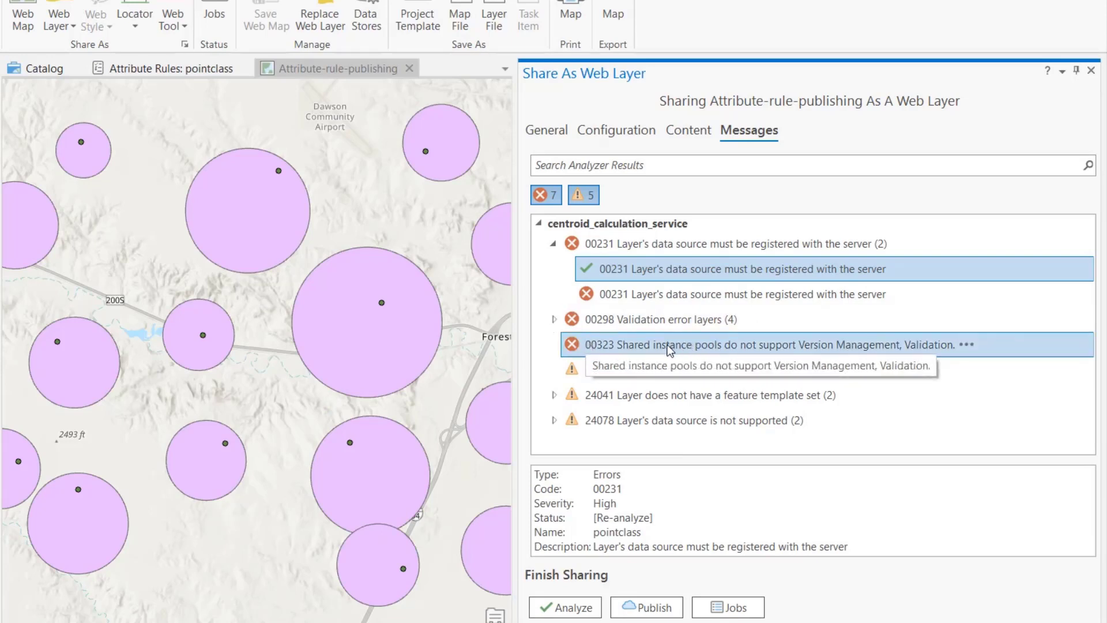
Resolve error 00323 by switching the service to a dedicated instance, and raise the maximum number of instances per machine
double_click(649, 353)
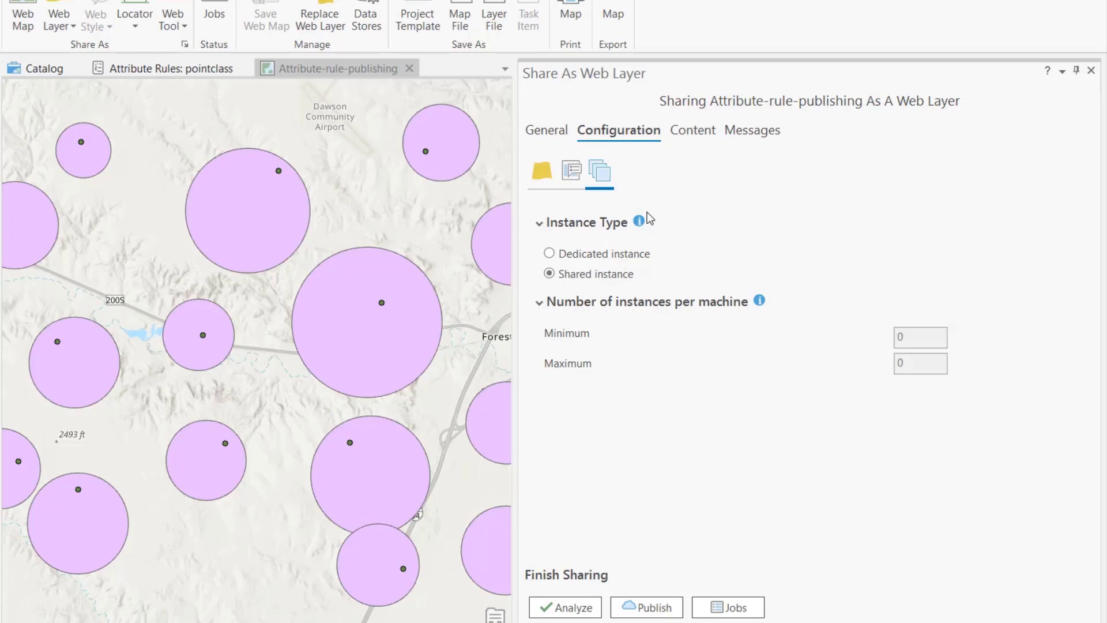
click(597, 253)
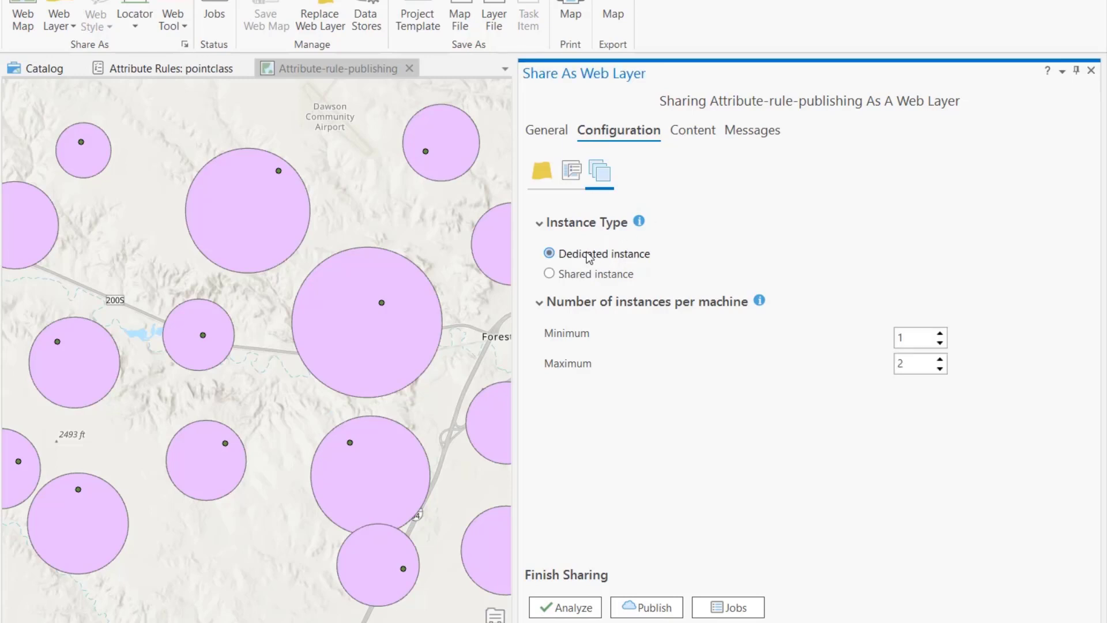
click(940, 359)
click(941, 359)
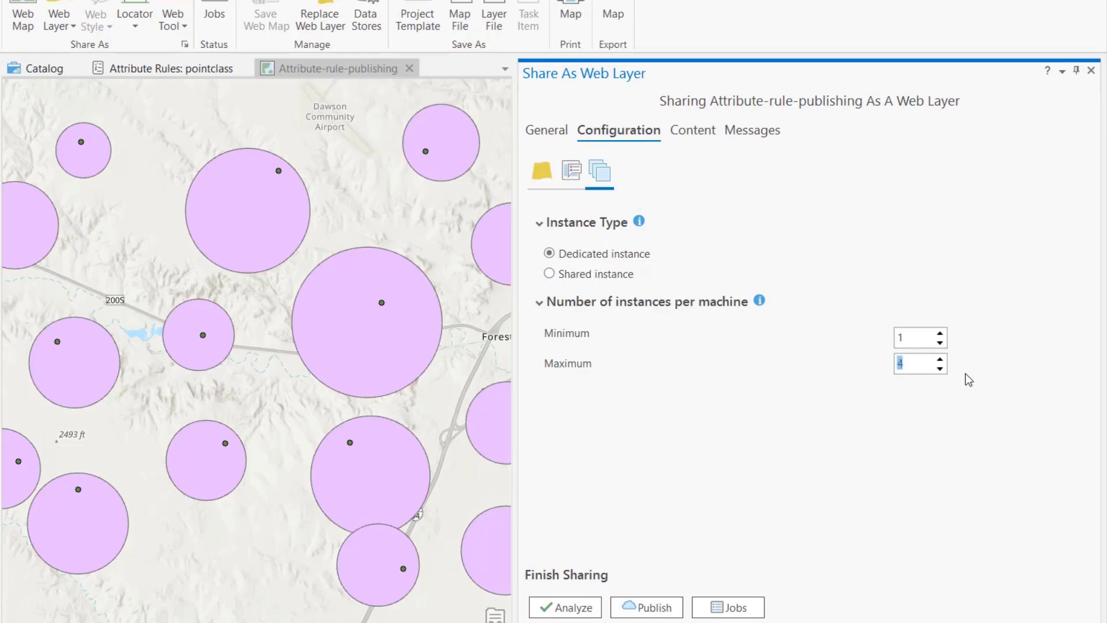
click(940, 368)
Recheck the web layer's capabilities and analyze it again
click(552, 176)
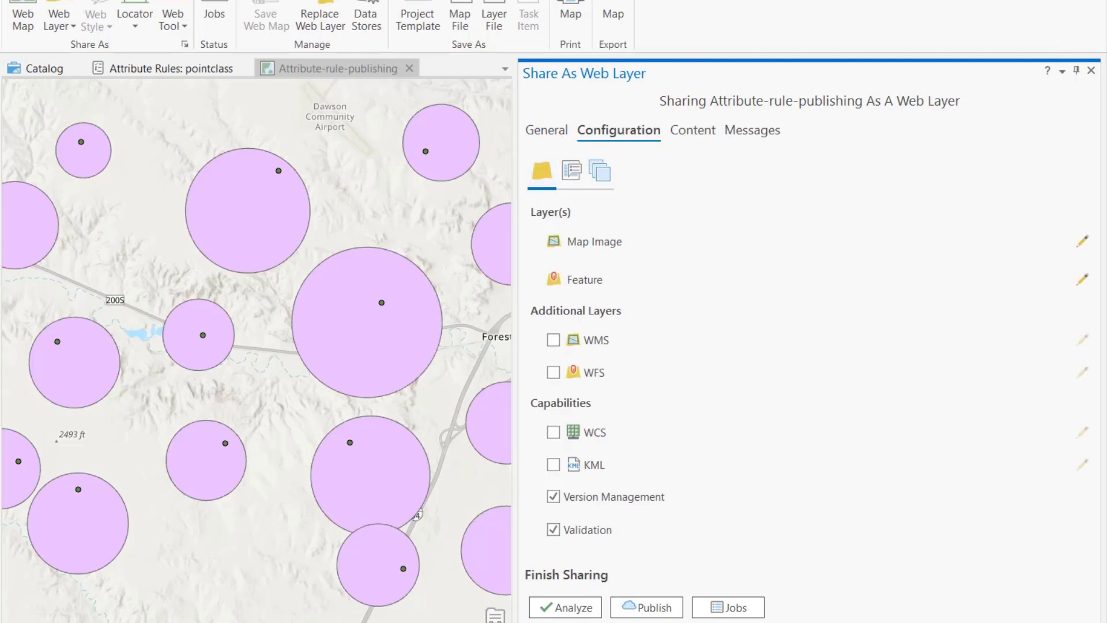
click(591, 611)
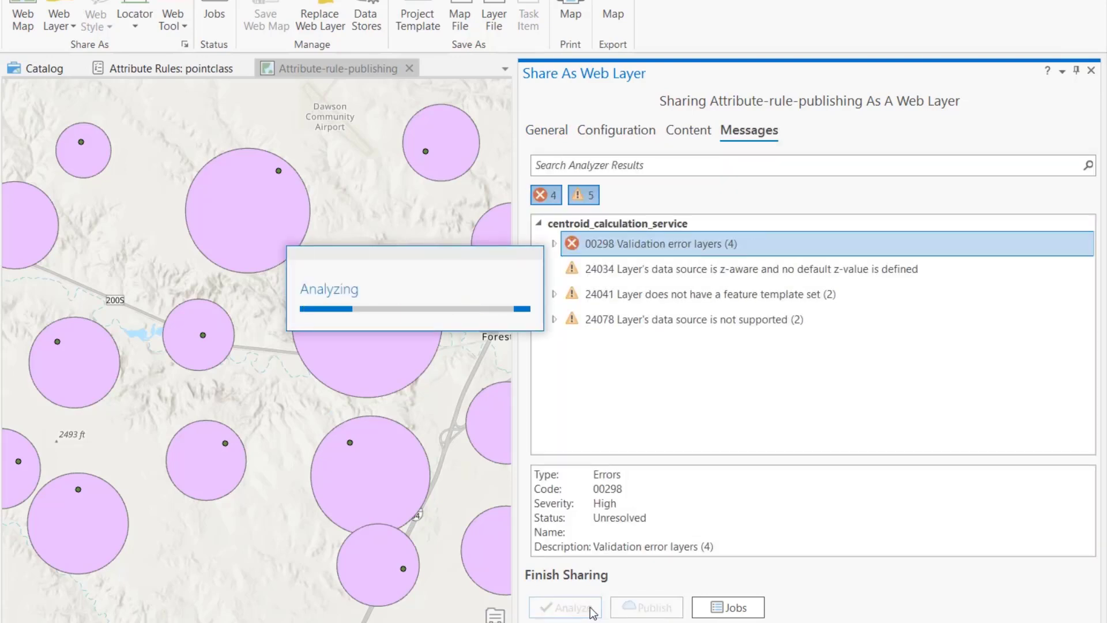
Expand error 00298 and review its four entries about unreferenced validation error tables
double_click(588, 251)
click(759, 270)
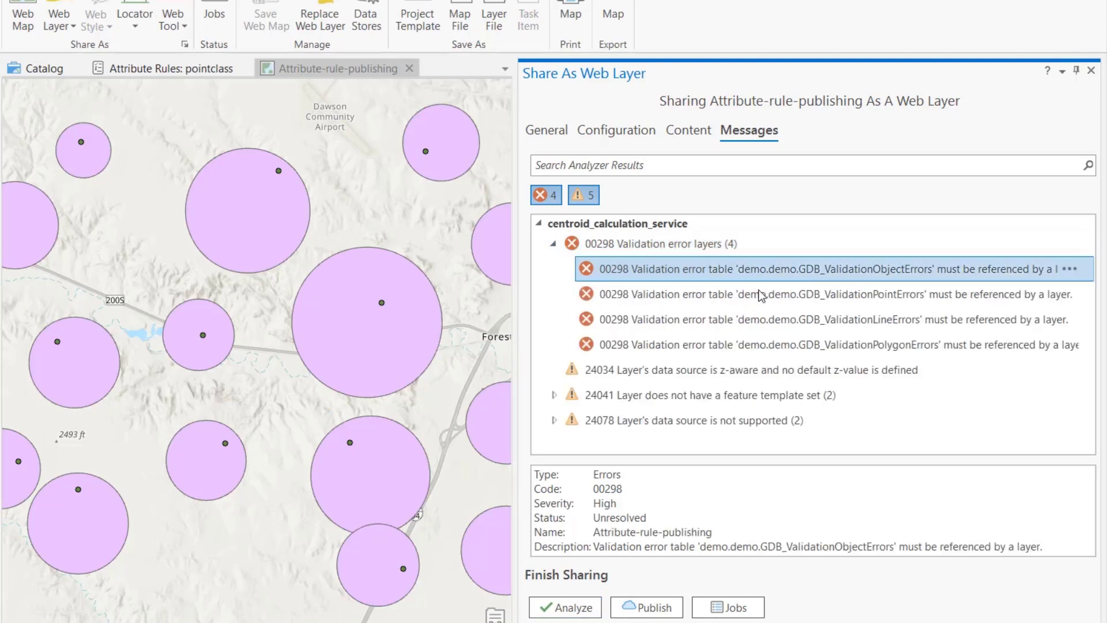
click(761, 294)
click(761, 320)
click(762, 345)
click(769, 270)
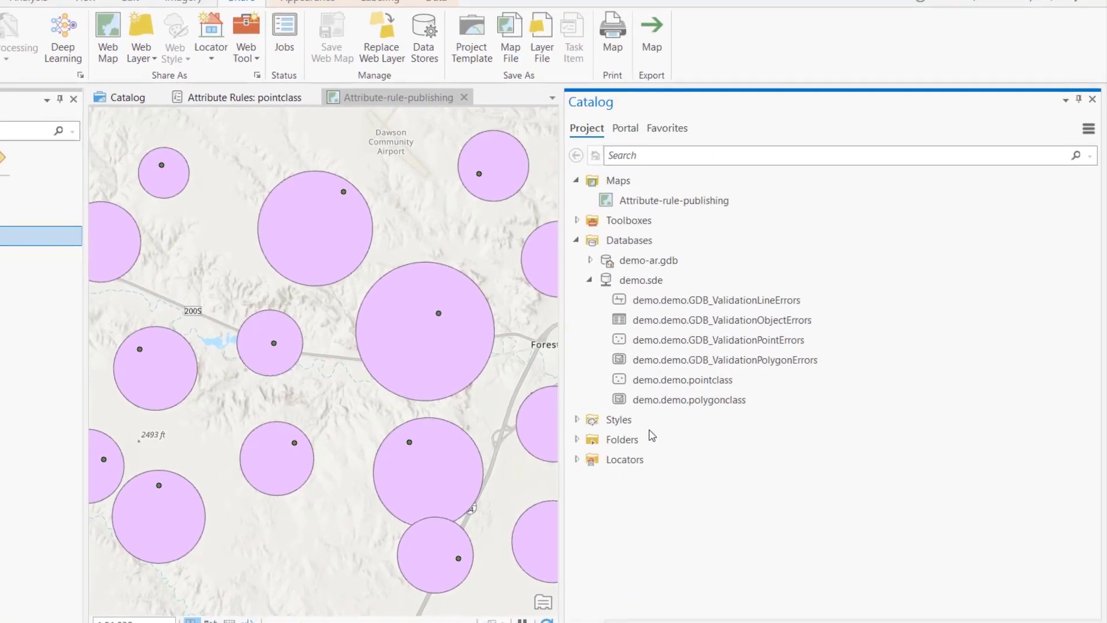
Add the line, object, point and polygon GDB_Validation error tables from demo.sde to the Attribute-rule-publishing map
click(715, 300)
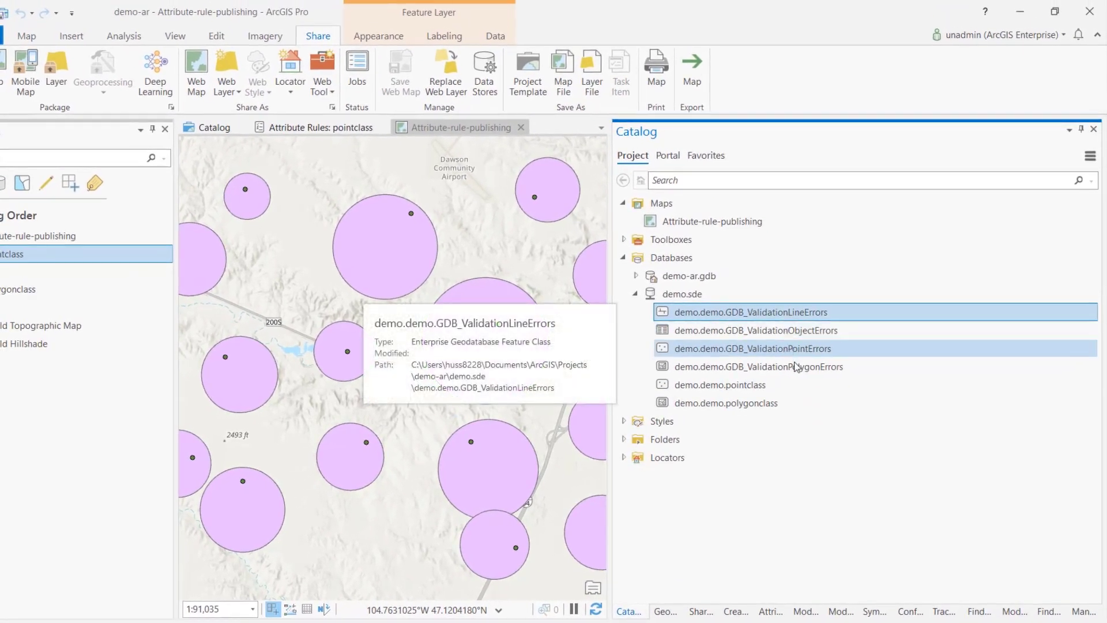
shift+click(796, 366)
drag(747, 325, 40, 320)
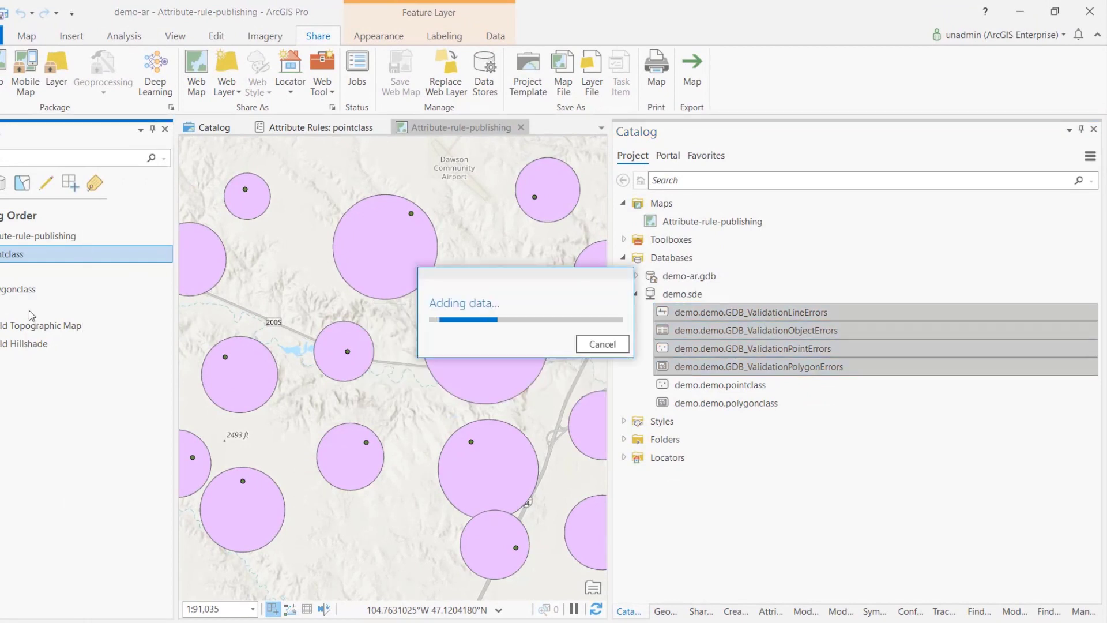
Reorder the layers so pointclass and polygonclass sit above the validation error layers, and analyze the web layer again
click(57, 255)
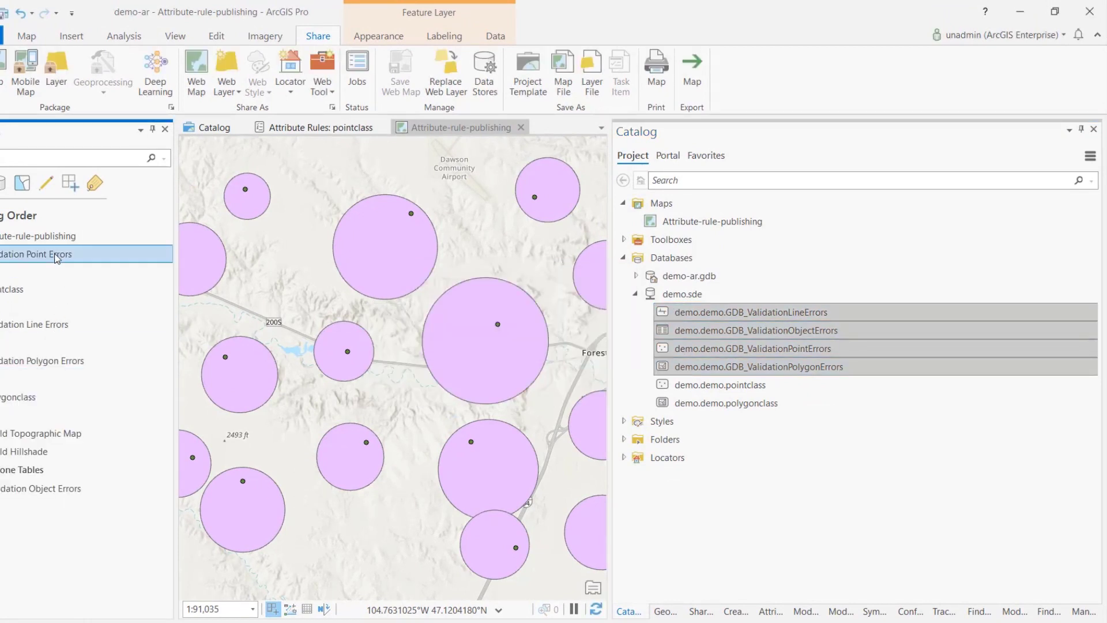
drag(55, 258, 46, 328)
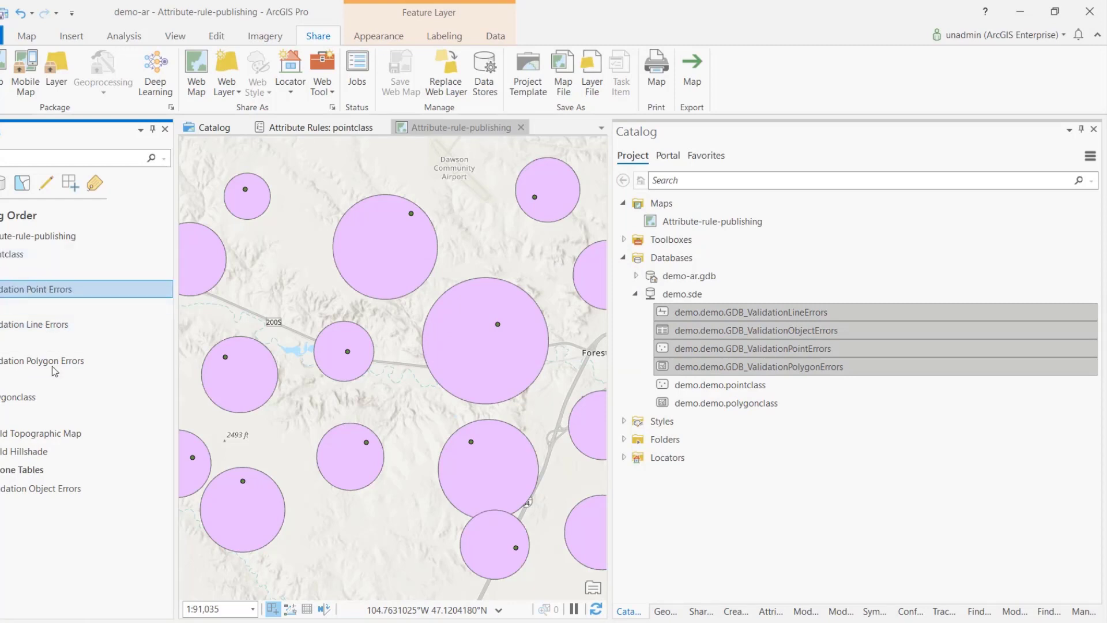
drag(20, 399, 62, 287)
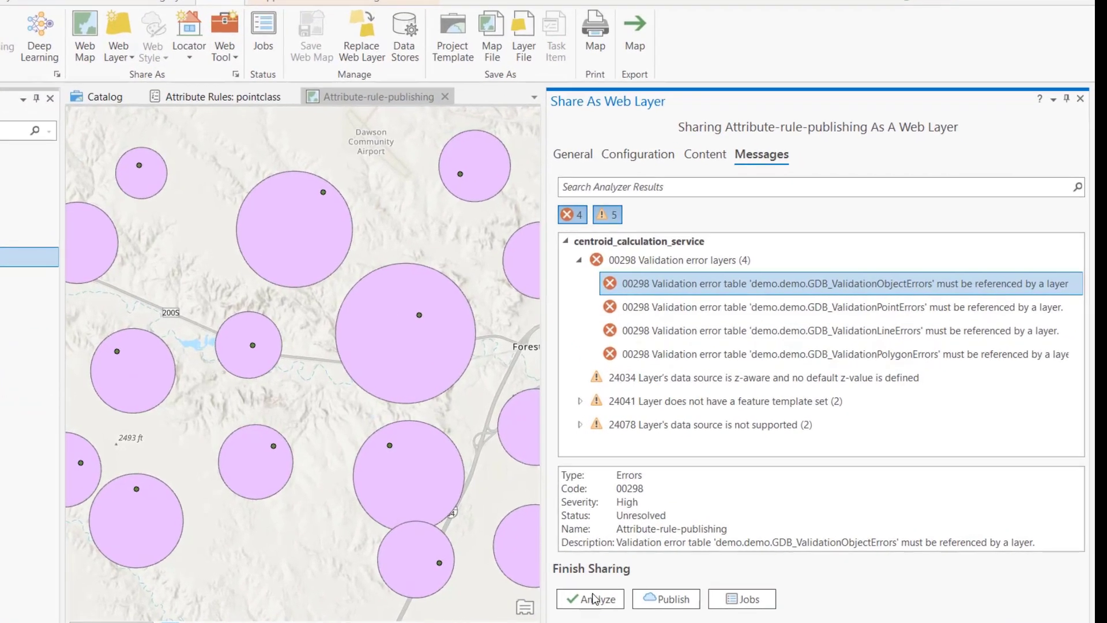
click(594, 598)
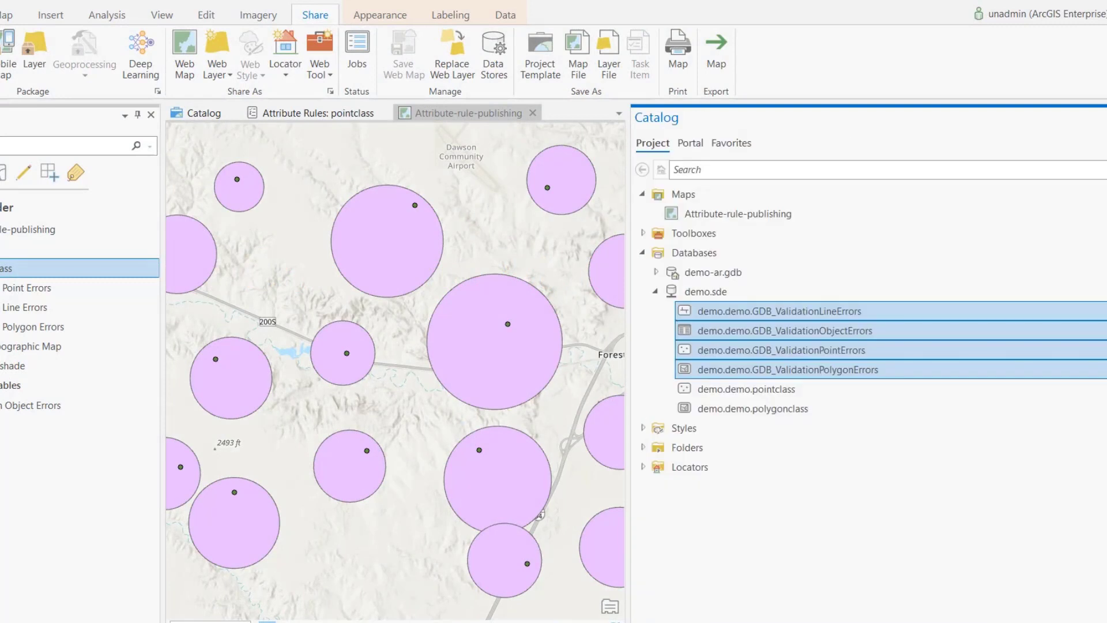
Add pointclass and polygonclass from the published centroid_calculation_service feature layer in the portal content to a new map
click(690, 144)
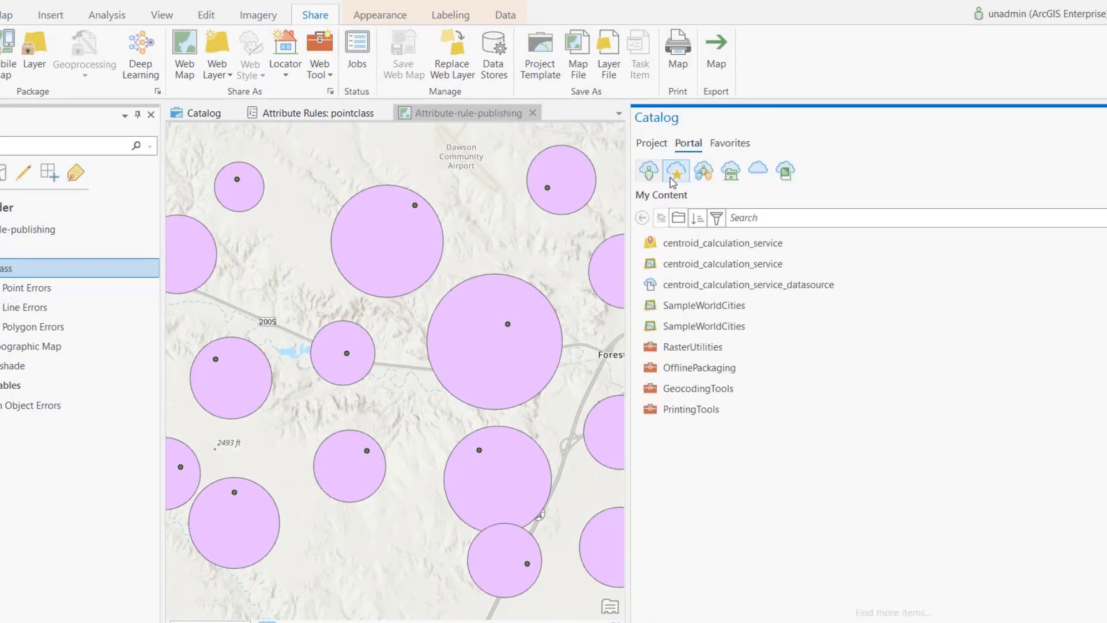
click(693, 245)
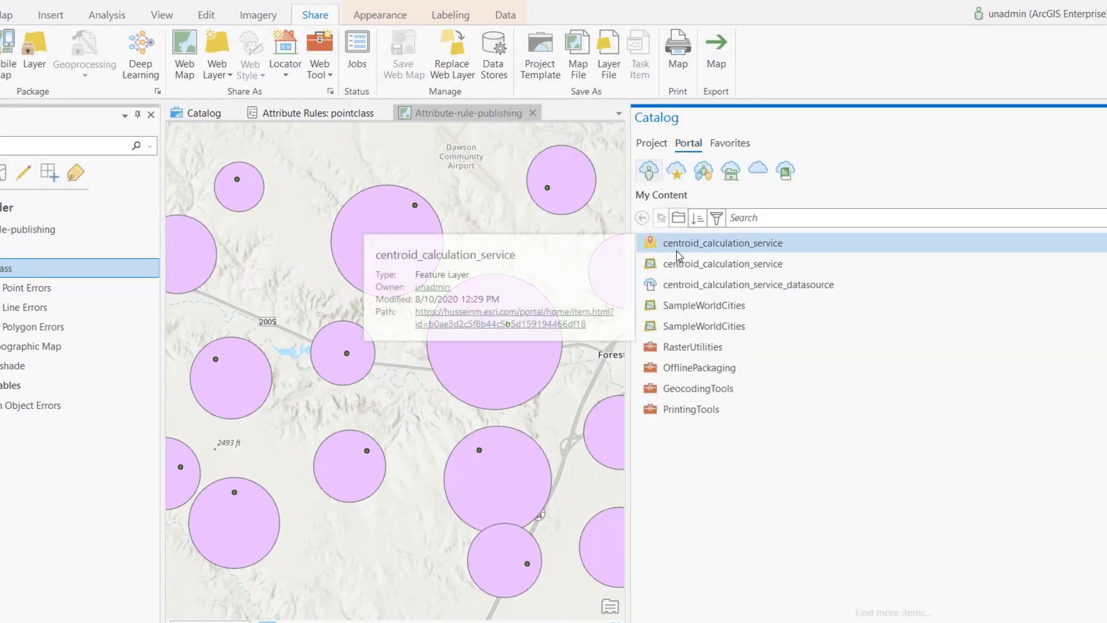
right_click(771, 247)
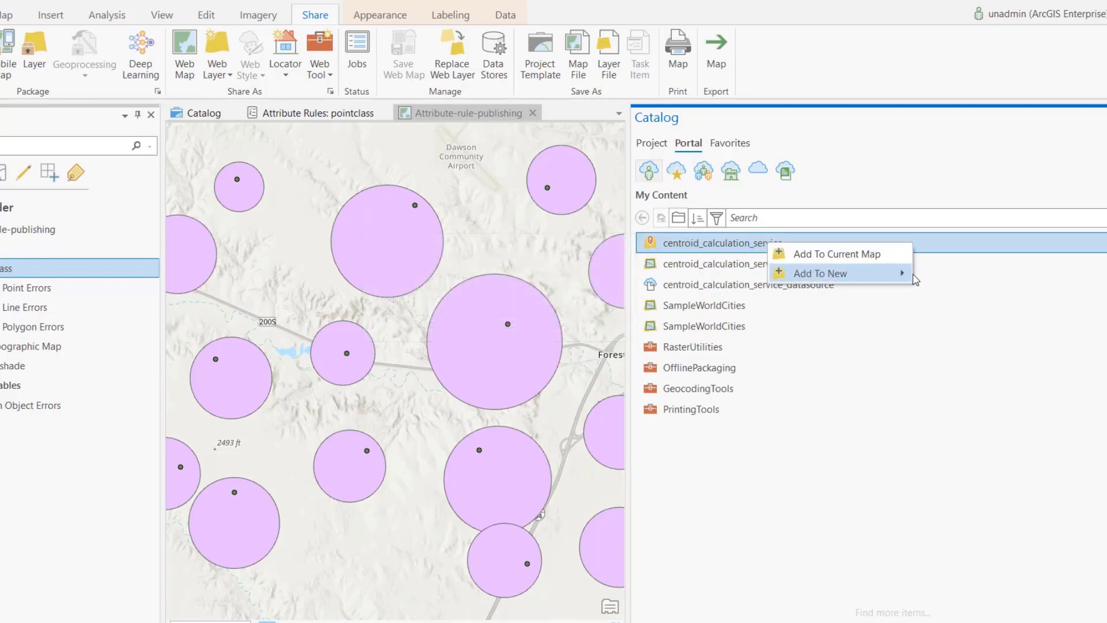
double_click(713, 250)
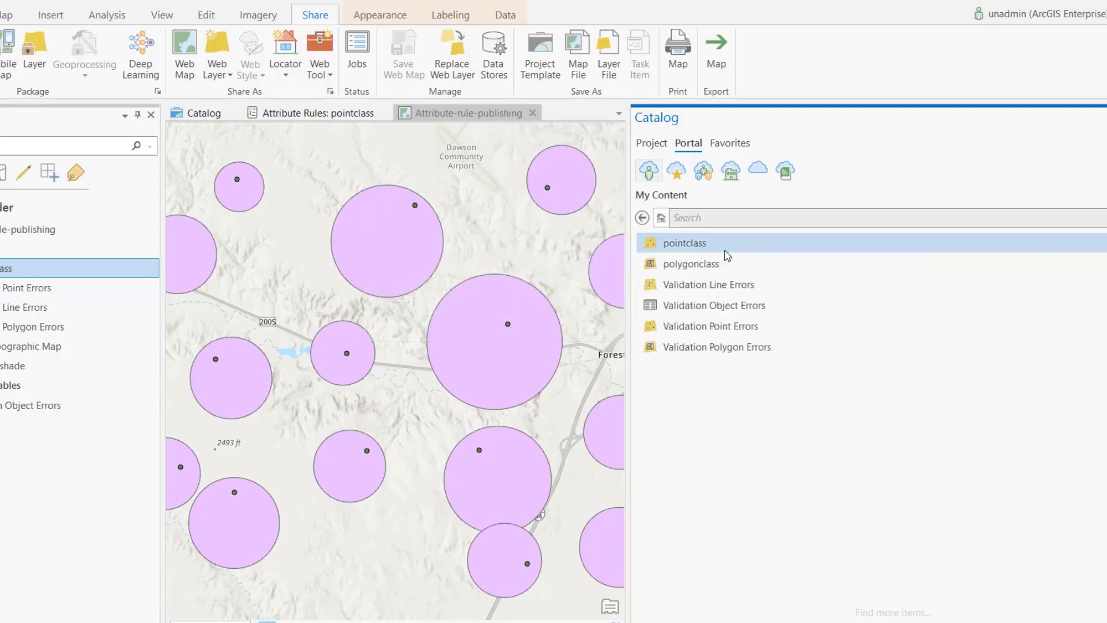
click(722, 262)
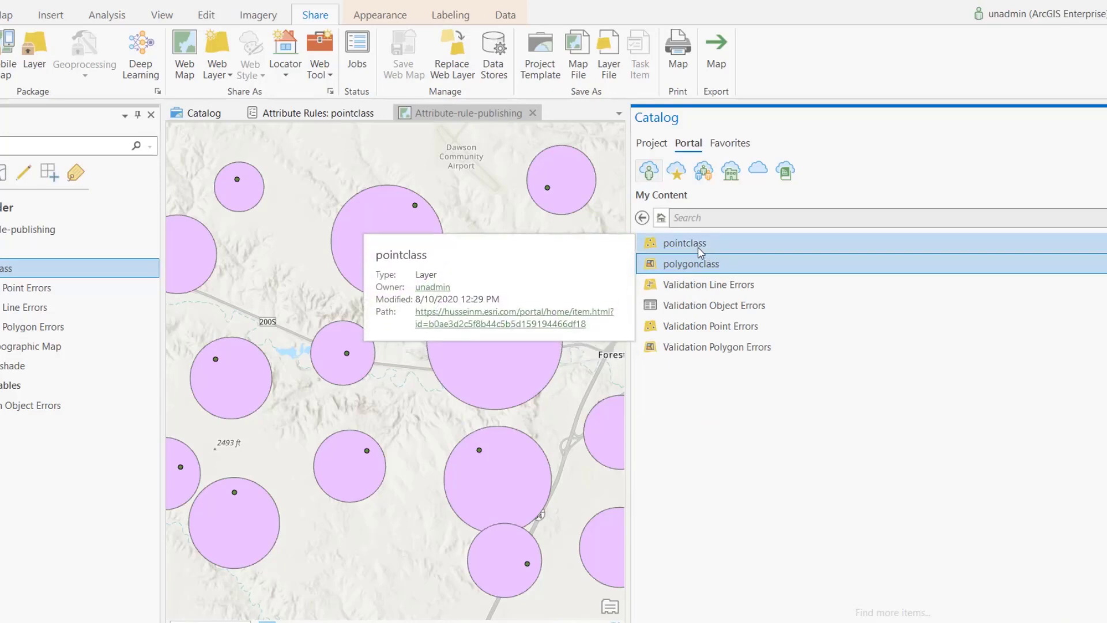
ctrl+click(701, 250)
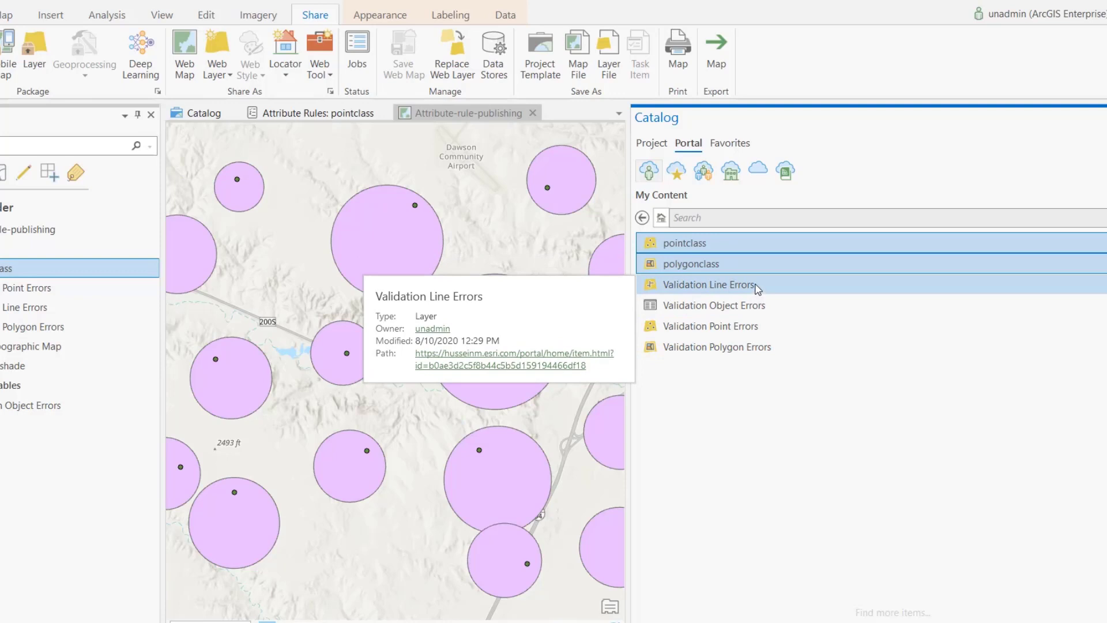
right_click(728, 269)
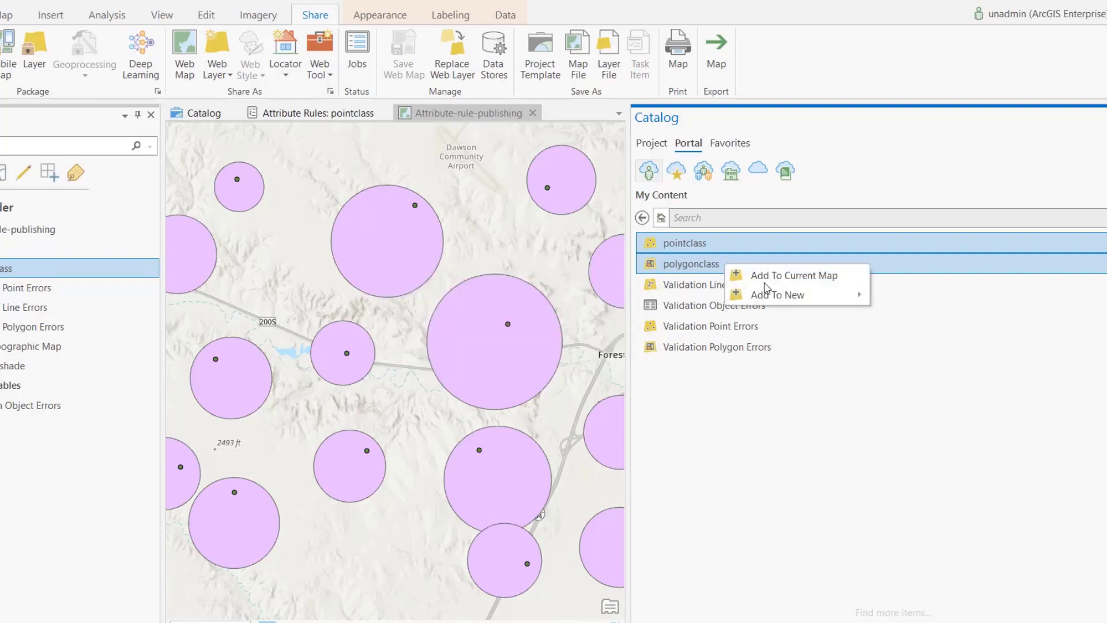
mouse_move(806, 295)
click(921, 301)
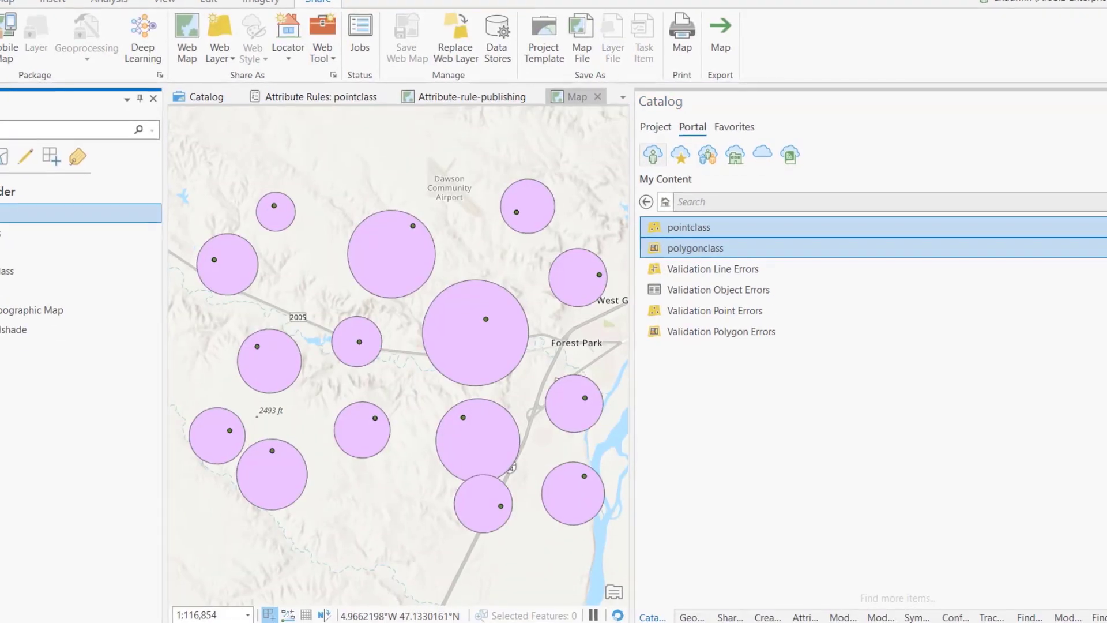
Rename the new map as attribute-rules-services and widen its map view
text(attribute-rule)
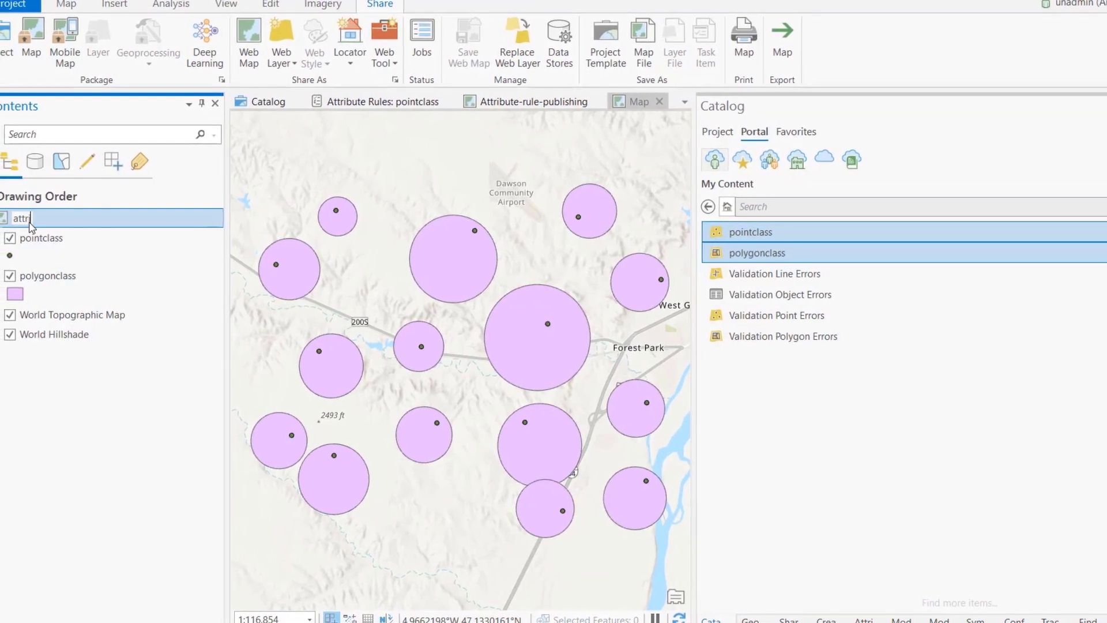
text(s-ser)
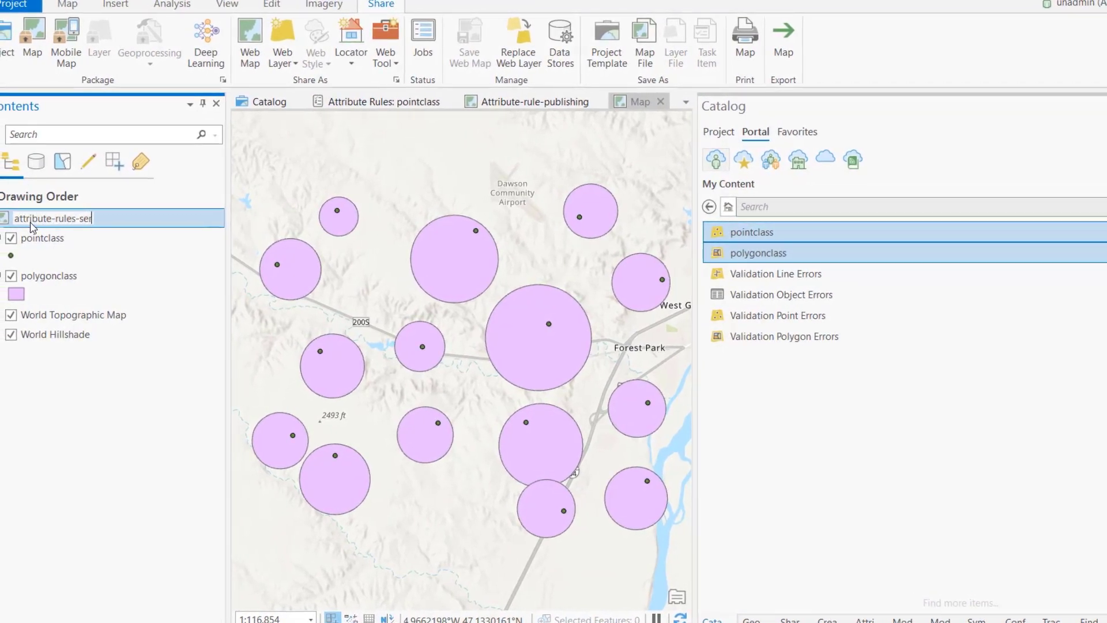
text(vices)
key(Return)
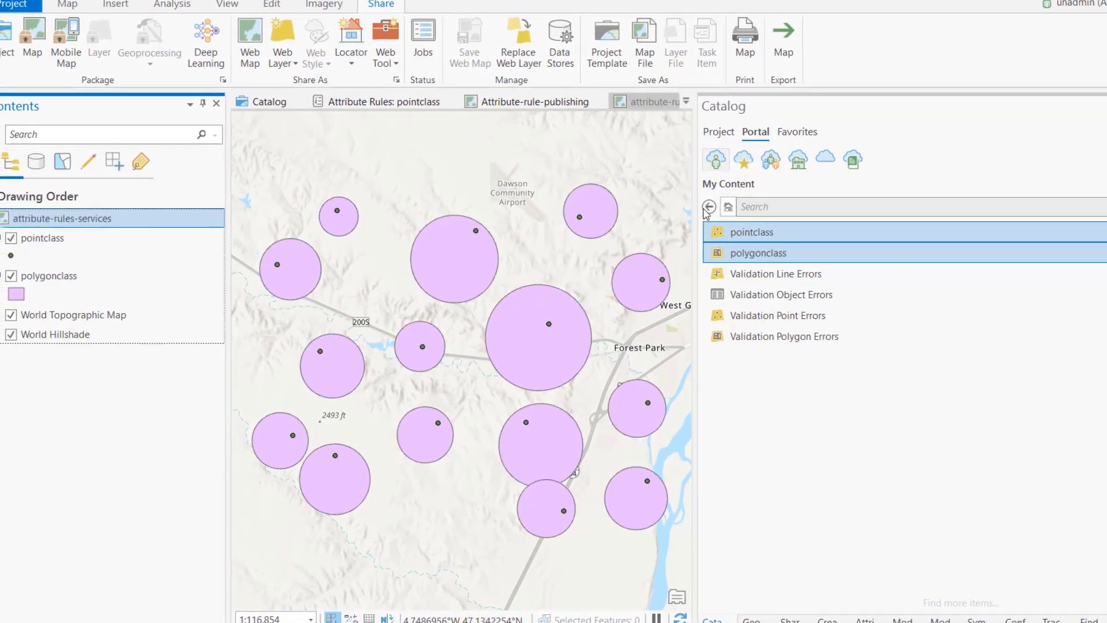
drag(696, 207, 798, 208)
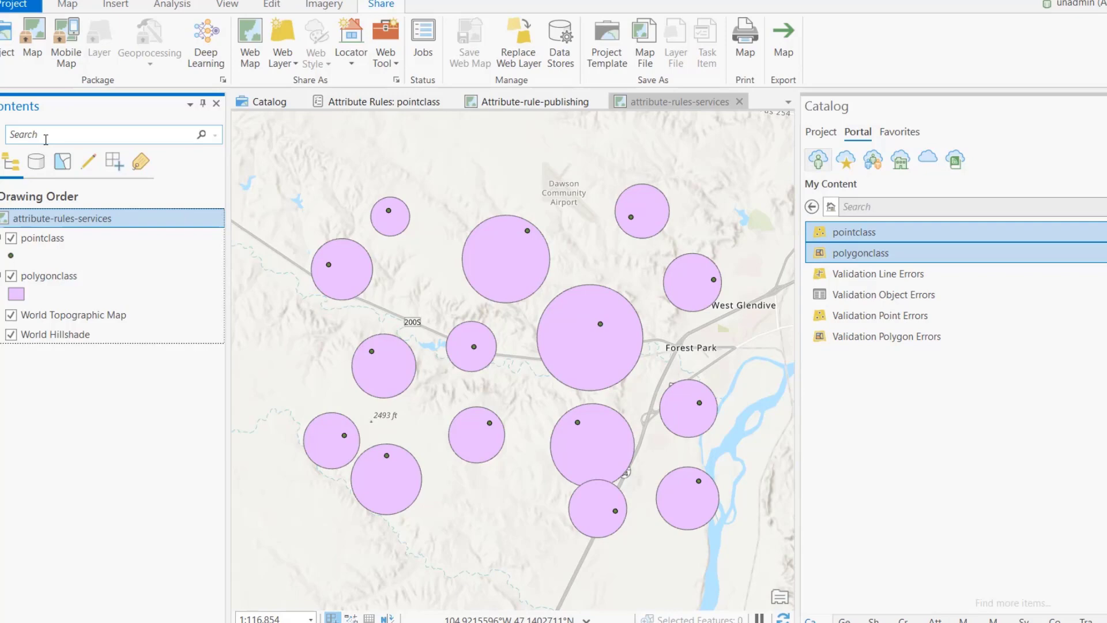
Add the error layers for the pointclass service layer and place their group below polygonclass
click(67, 238)
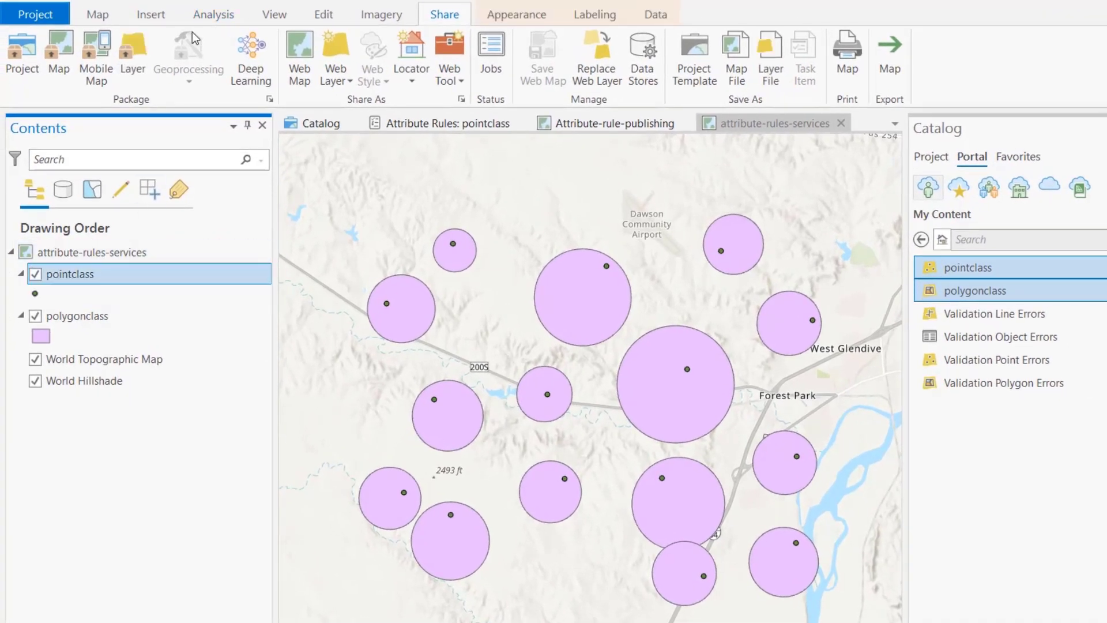
double_click(323, 18)
click(325, 17)
double_click(324, 18)
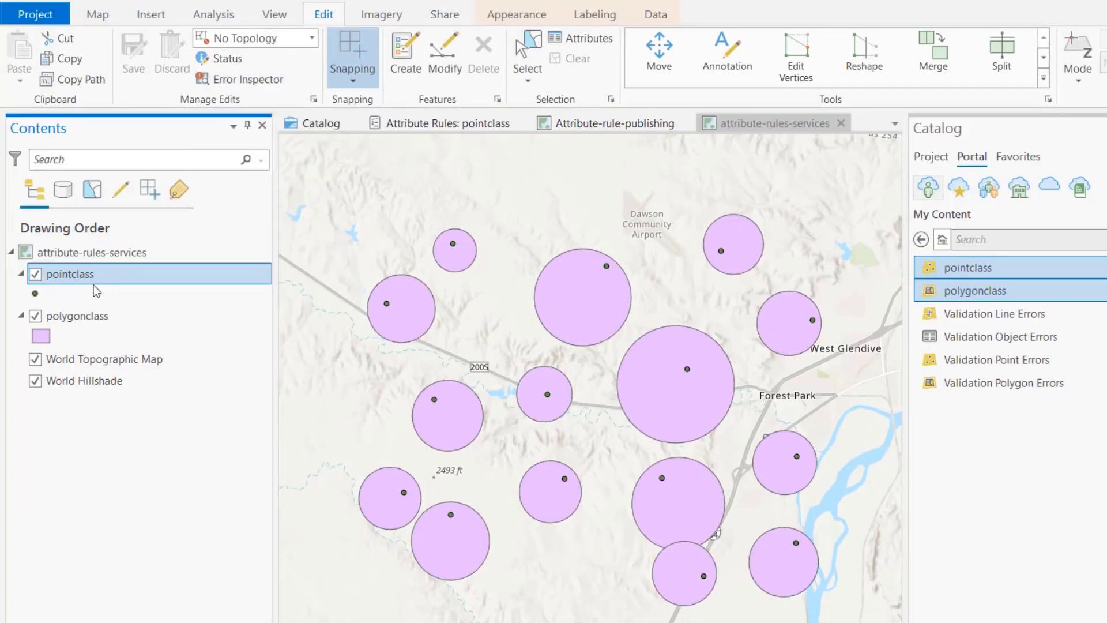
right_click(96, 288)
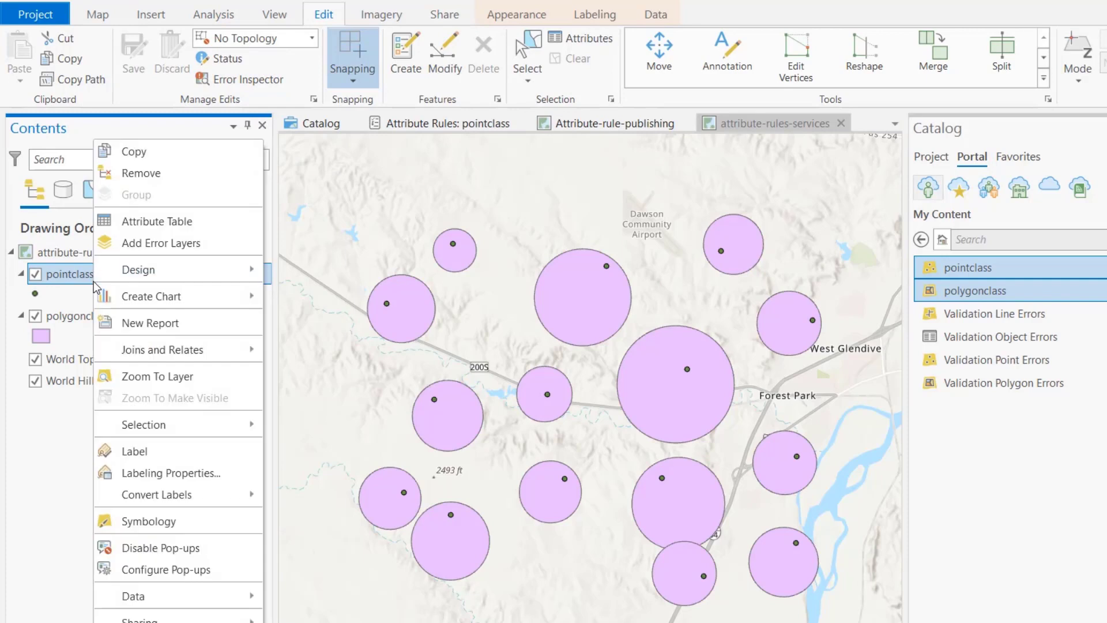
click(150, 245)
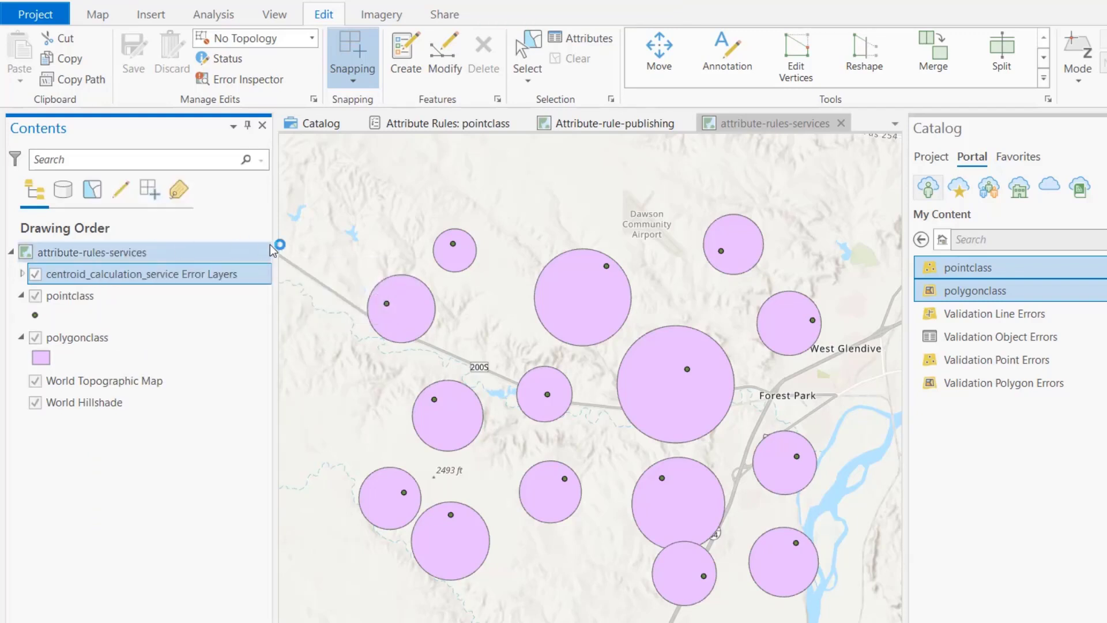
drag(152, 335, 114, 367)
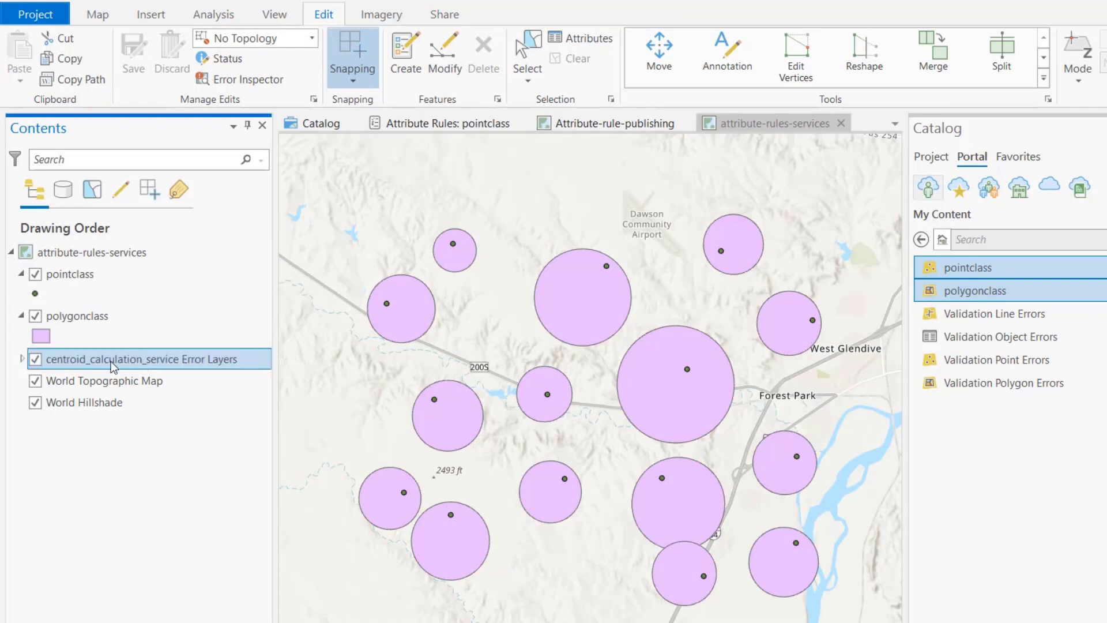
Examine the point, line and polygon error sublayers and their symbols in the centroid_calculation_service Error Layers group
click(22, 359)
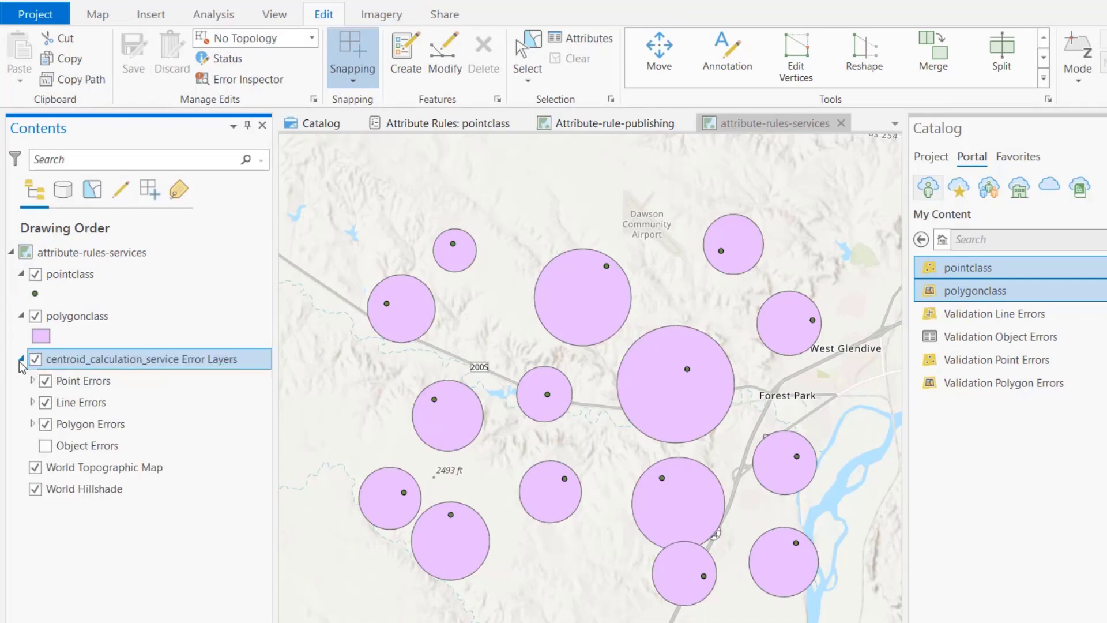
click(31, 381)
click(32, 439)
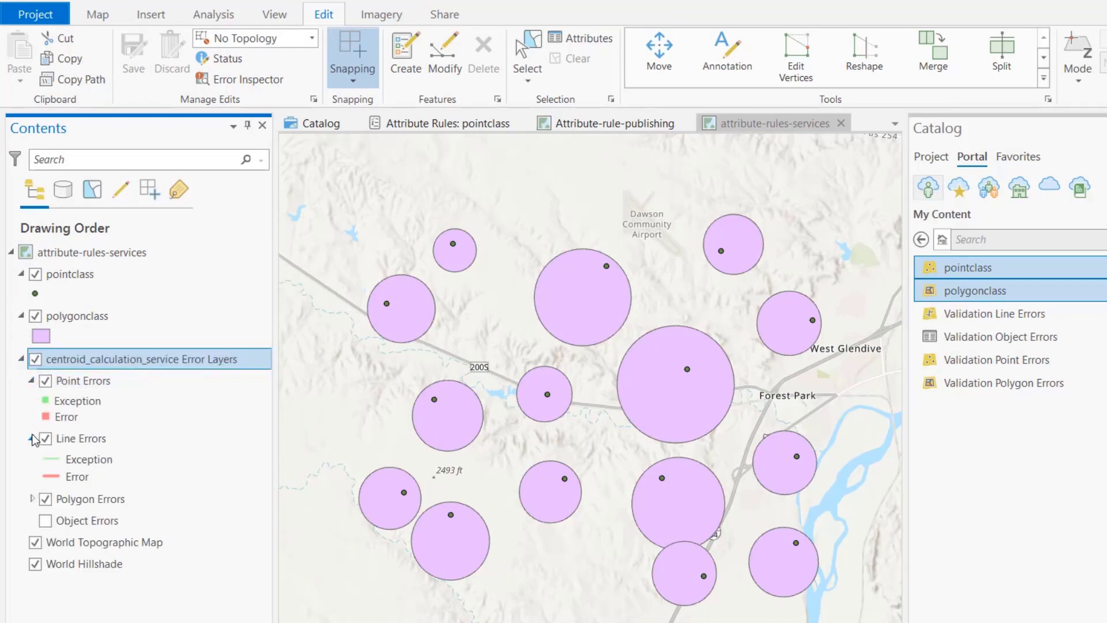
click(33, 499)
click(33, 500)
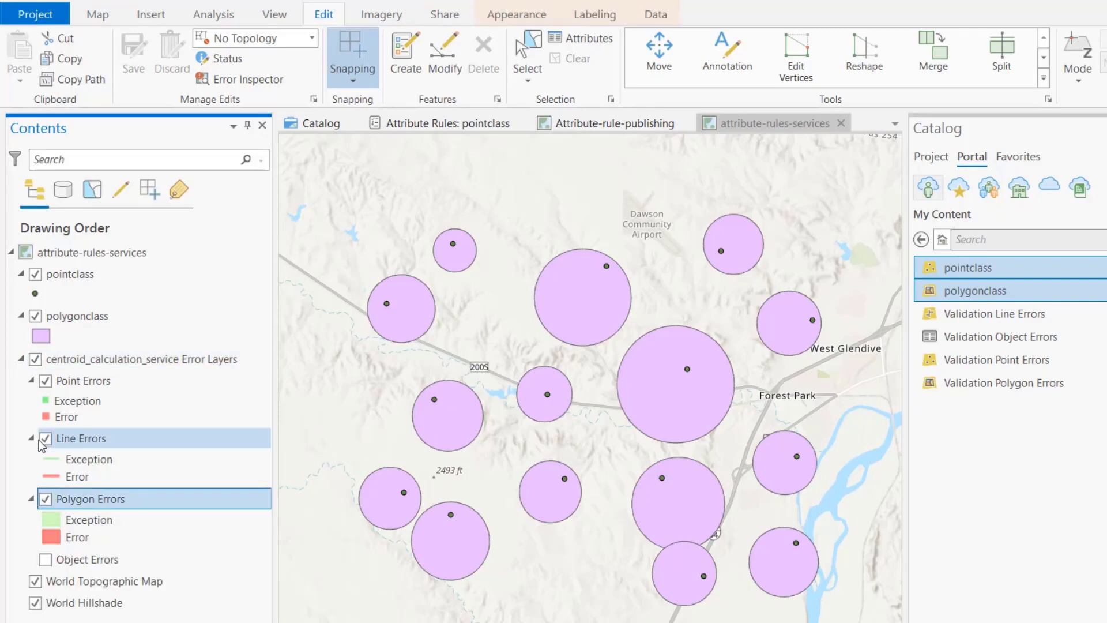
click(32, 438)
click(31, 380)
click(22, 359)
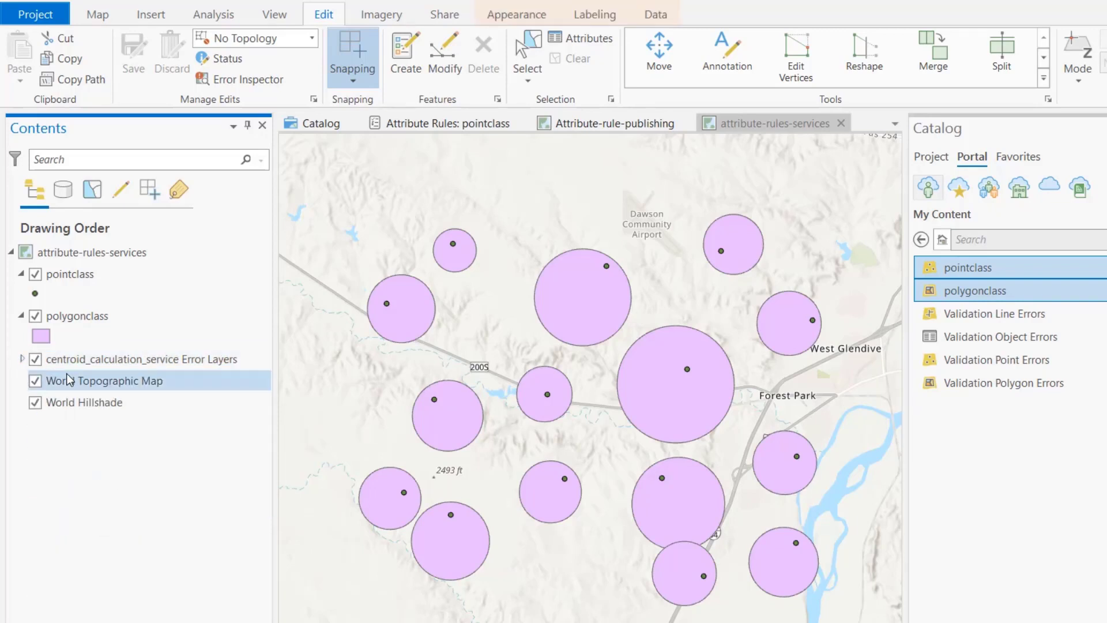
Check the data source URL in the Point Errors layer's properties and close them without changes
click(23, 358)
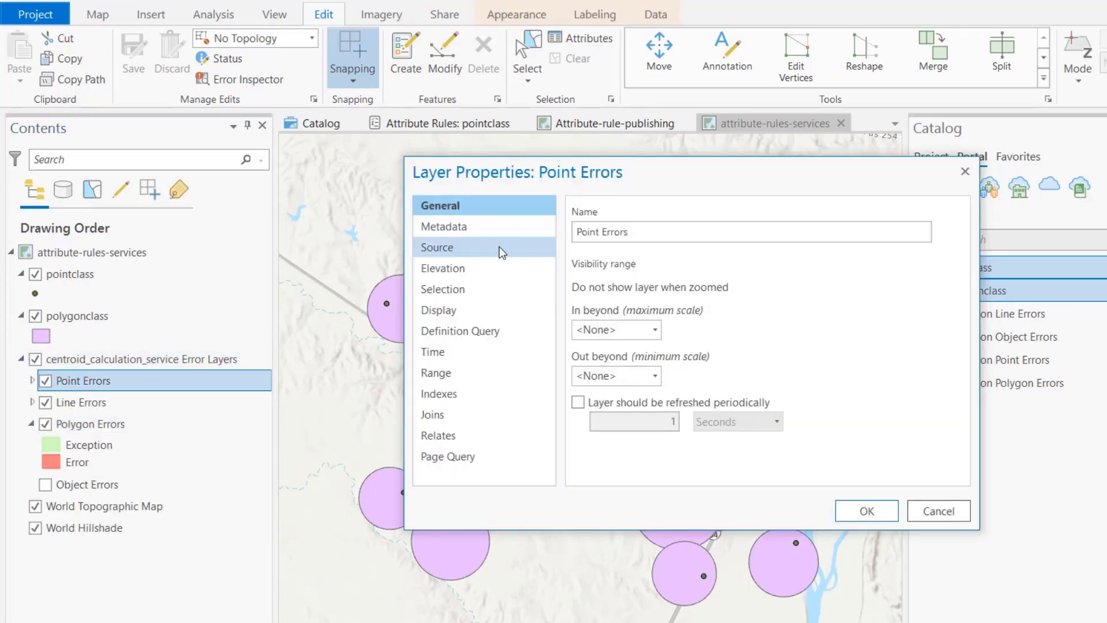
click(499, 247)
click(749, 266)
drag(750, 265, 1086, 272)
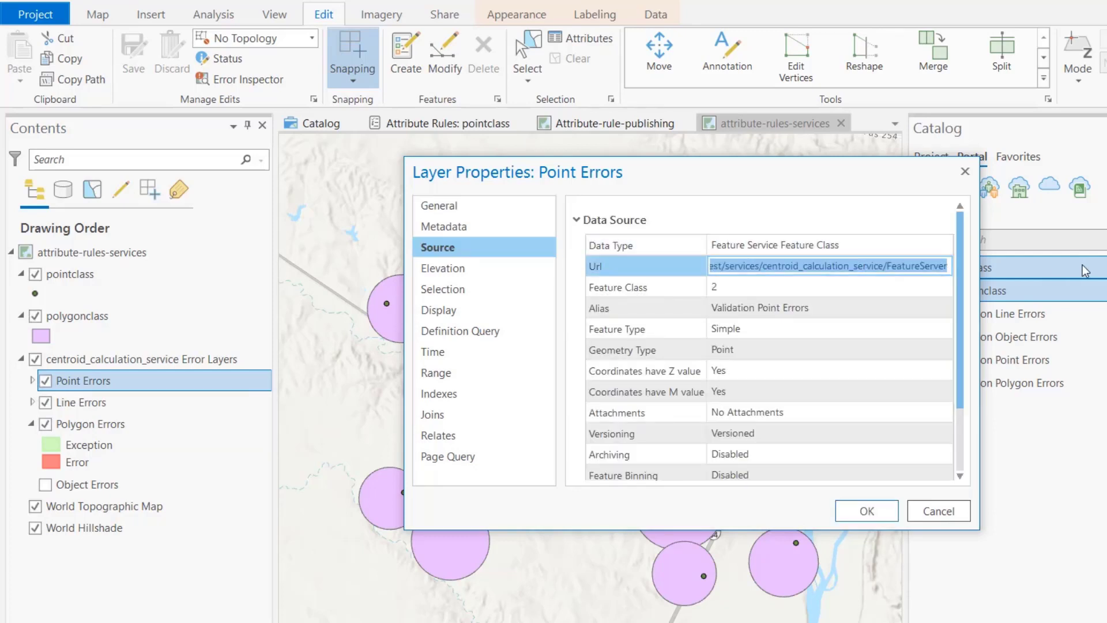
click(824, 305)
click(959, 509)
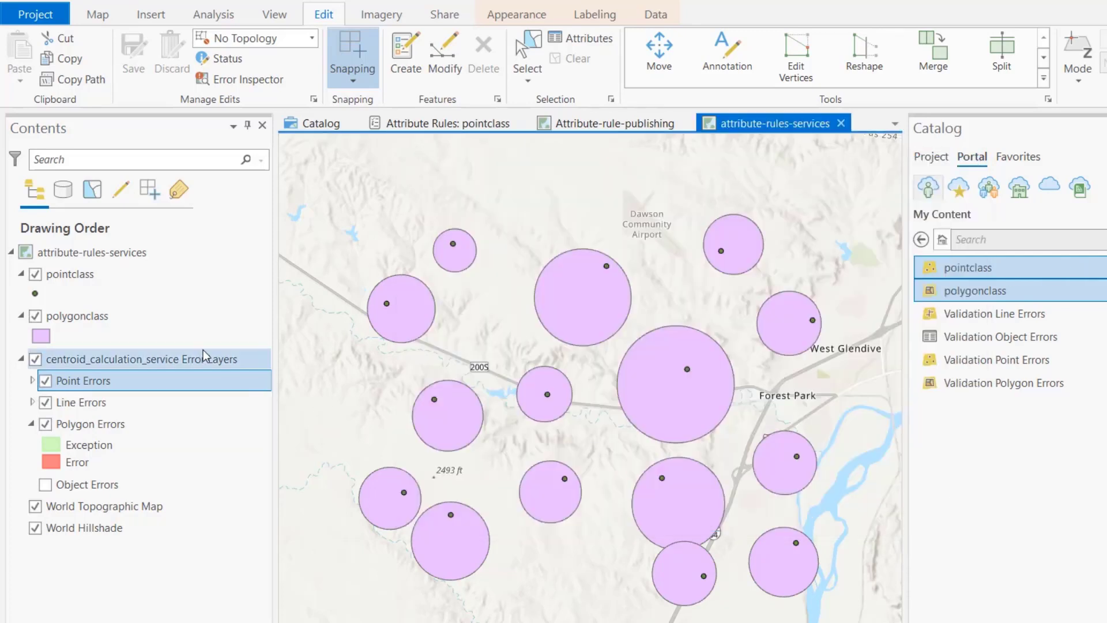
Open the Error Inspector for the attribute-rules-services map and widen the map view
click(118, 317)
click(268, 93)
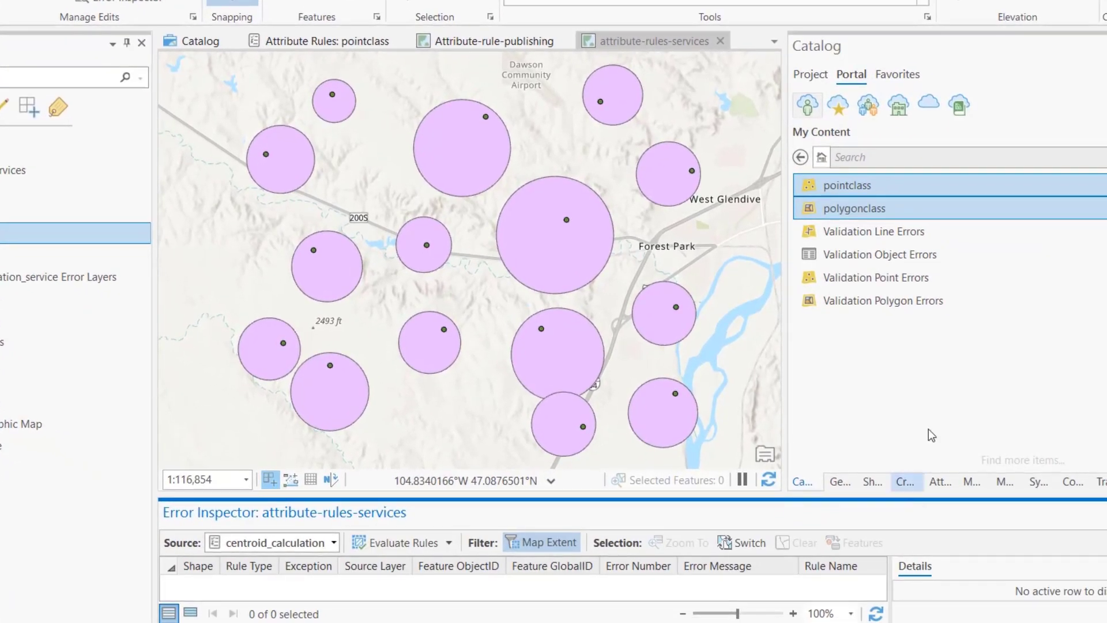
drag(787, 263, 960, 256)
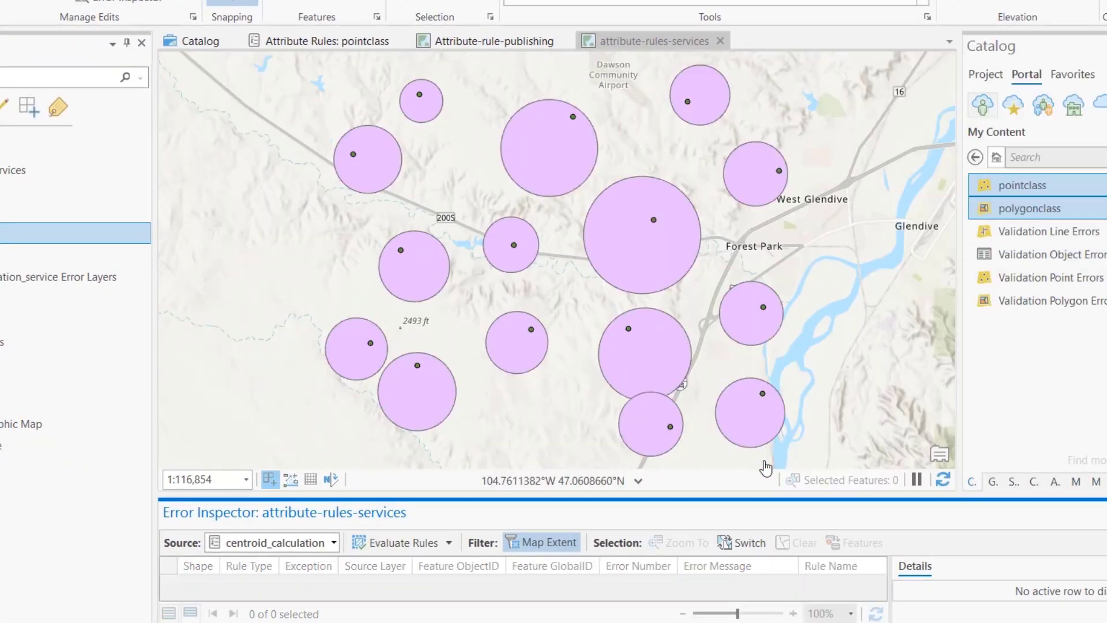
Evaluate the Batch Calculation and Validation rules of the centroid calculation service over the full extent
click(449, 543)
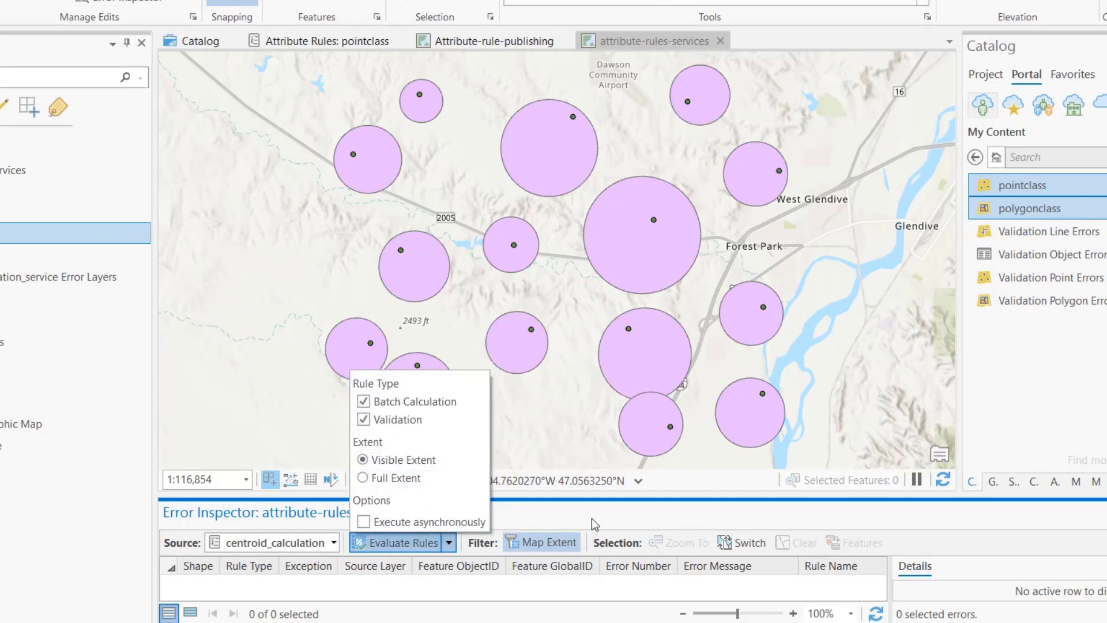
click(634, 515)
drag(753, 492, 753, 489)
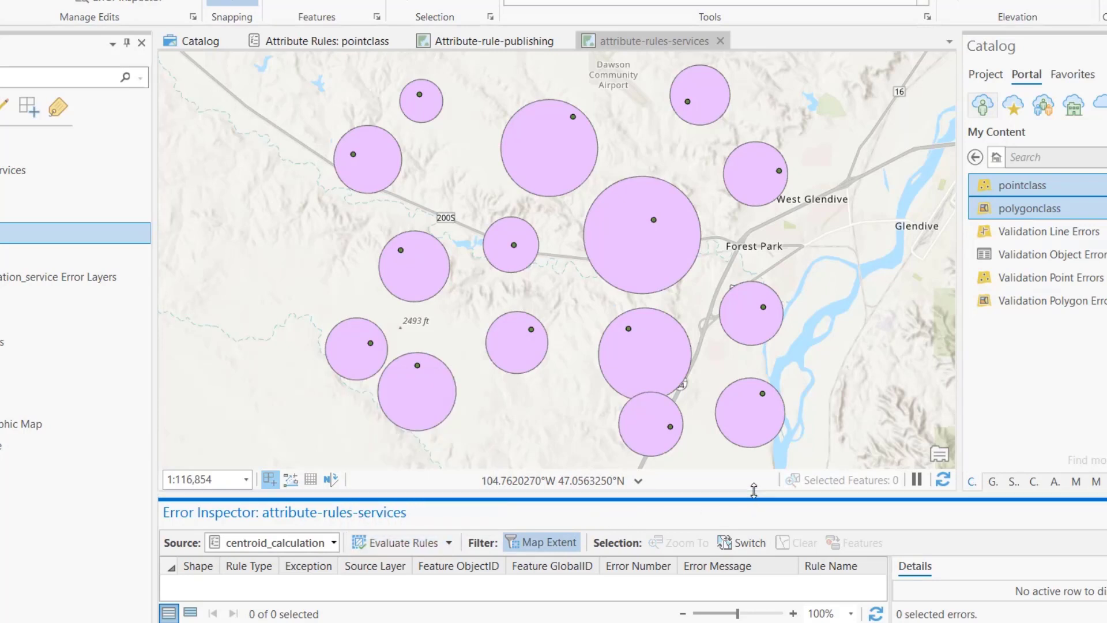
click(448, 540)
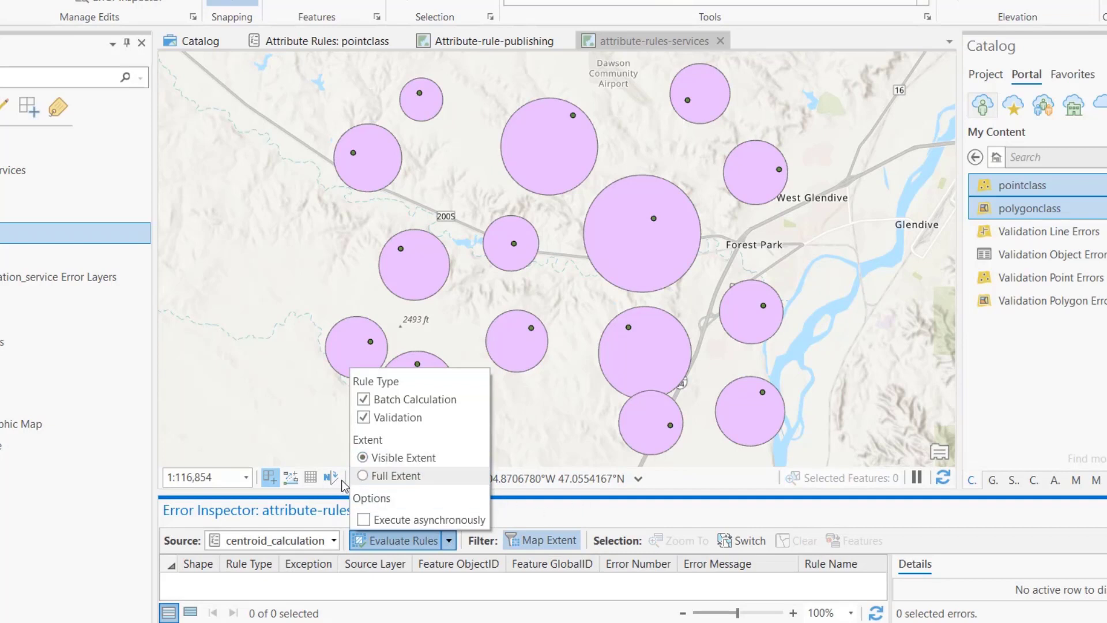
click(369, 476)
click(590, 520)
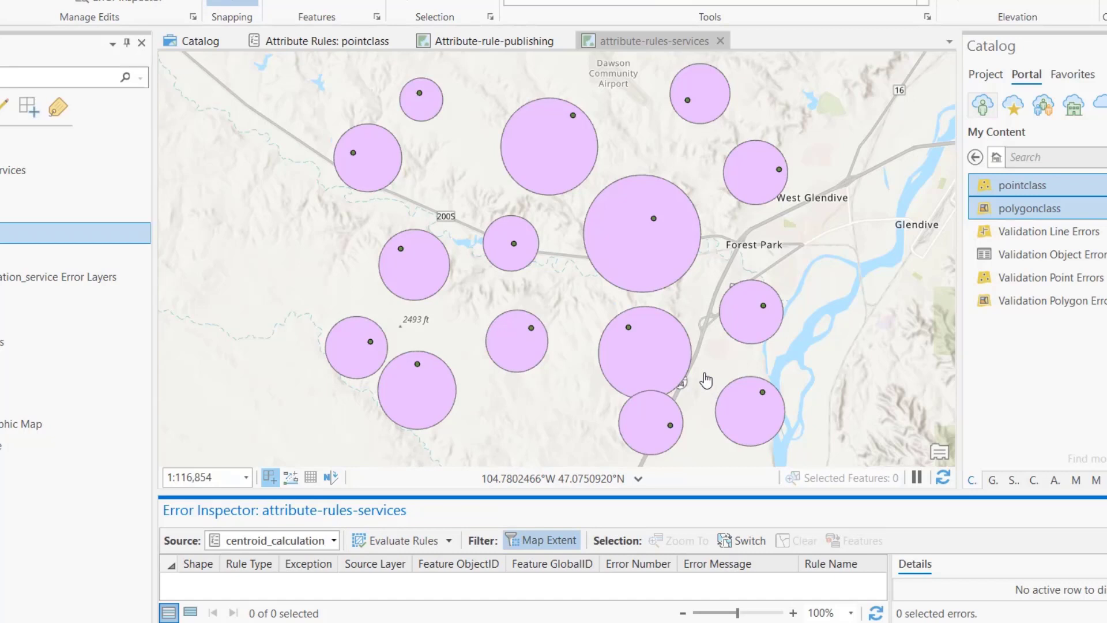
click(402, 542)
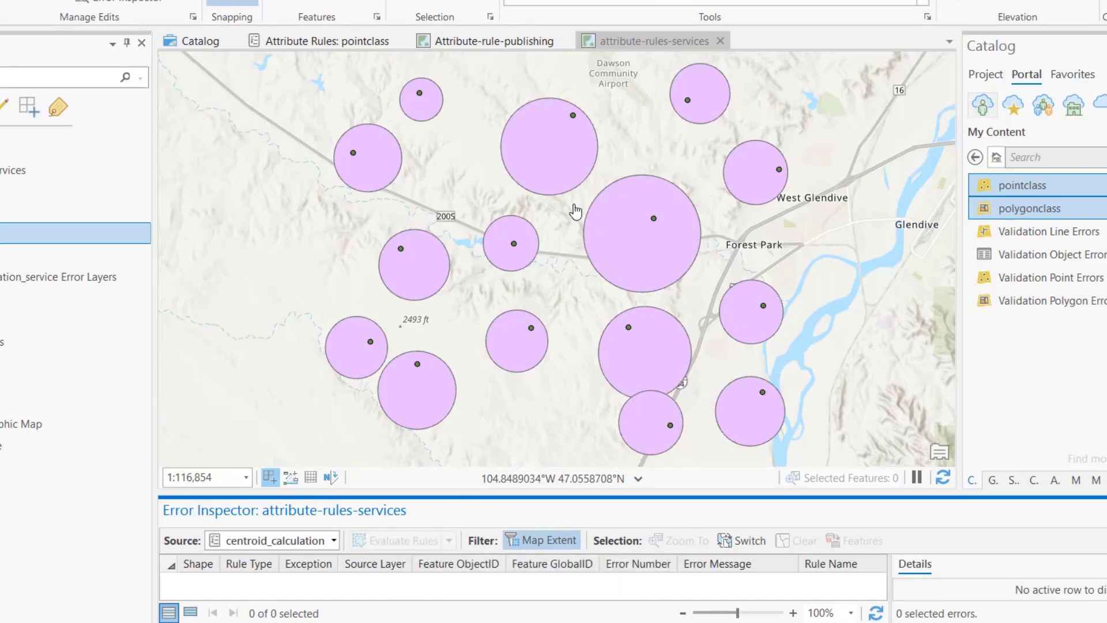